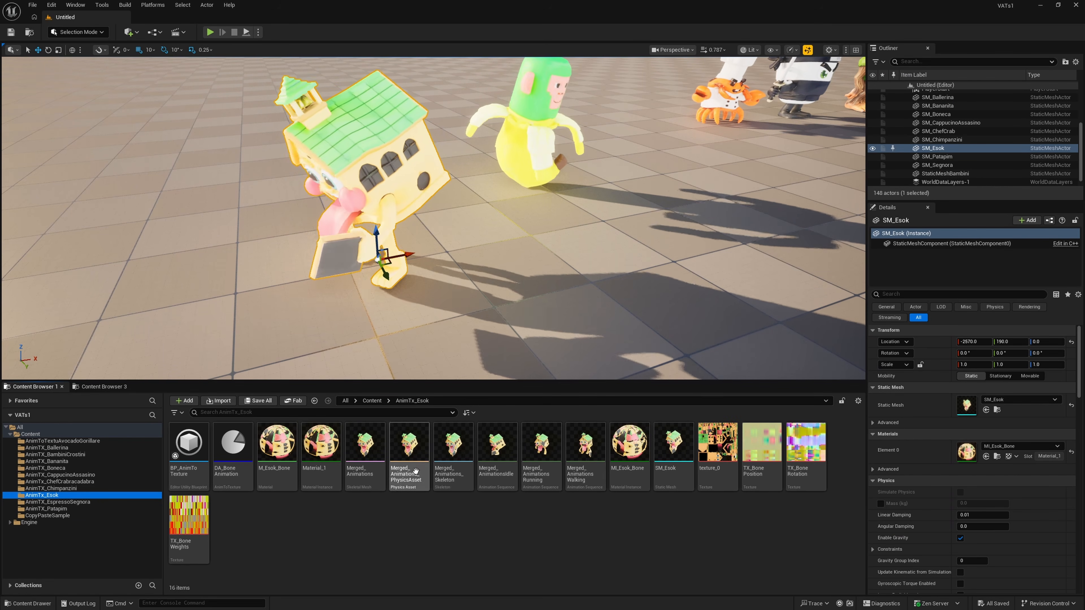
# Preview the Merged_AnimationsIdle animation sequence of the Esok house character, and close its editor.
pyautogui.click(507, 484)
pyautogui.doubleClick(507, 484)
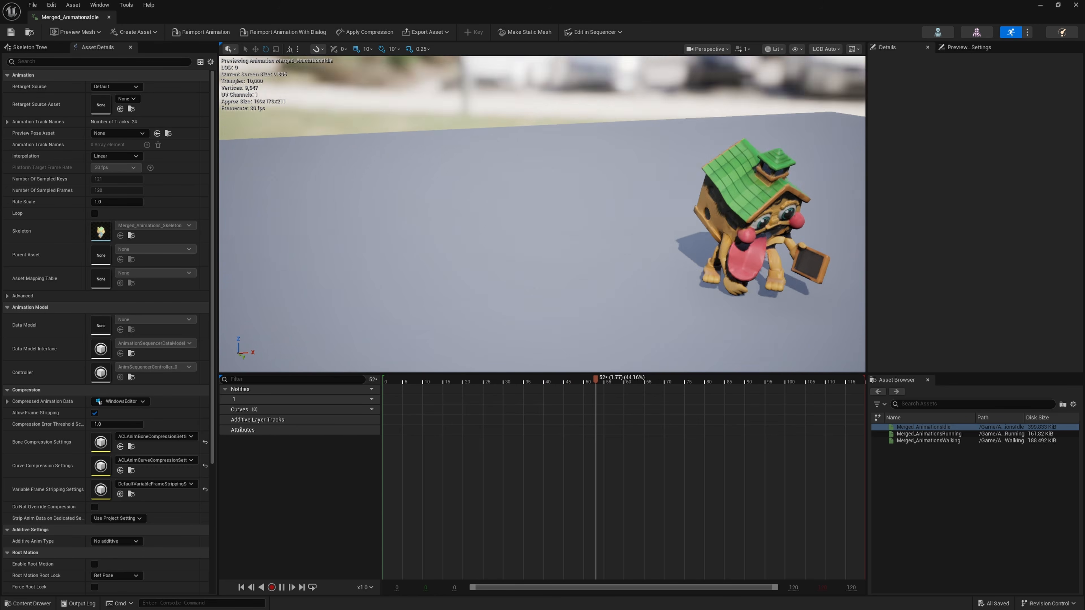
pyautogui.middleClick(87, 19)
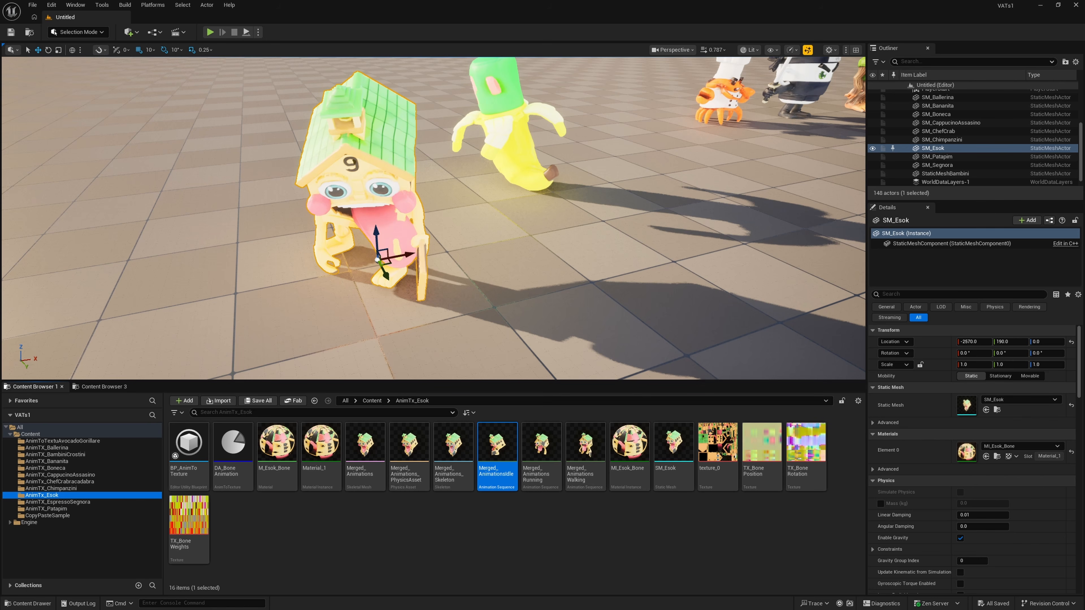
# Deselect everything in the level and examine the animated SM_Esok house character.
pyautogui.moveTo(432, 218); pyautogui.dragTo(419, 203, button='right')
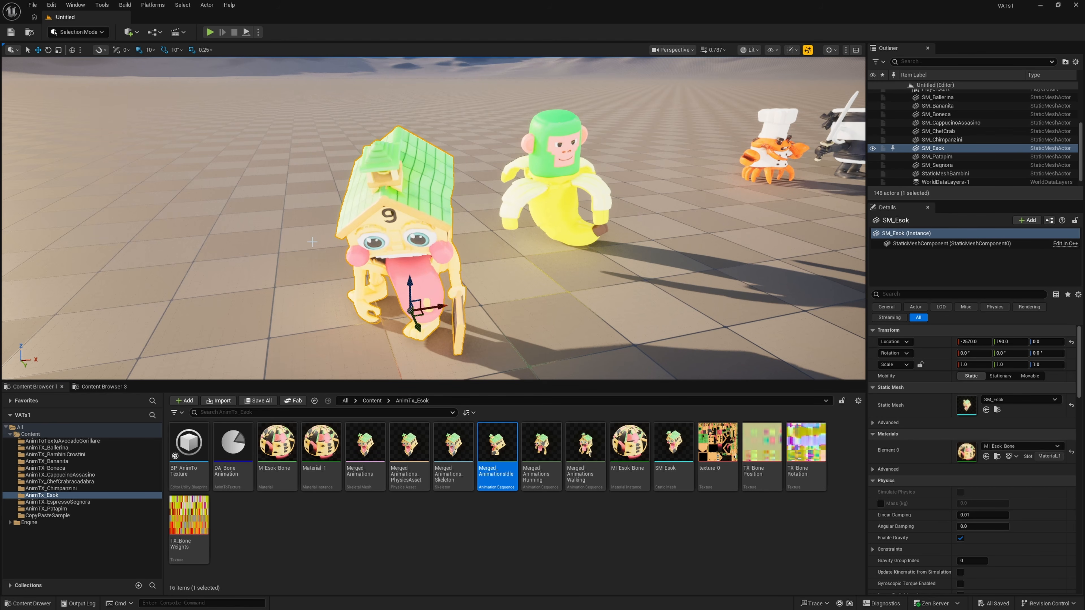
pyautogui.click(96, 107)
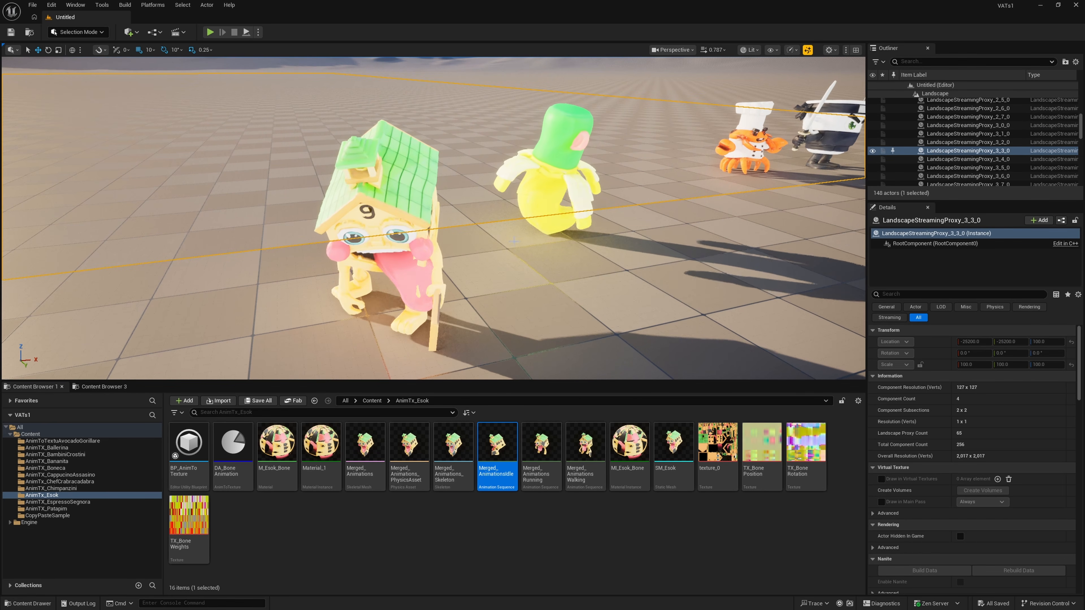
pyautogui.moveTo(523, 231); pyautogui.dragTo(524, 240, button='right')
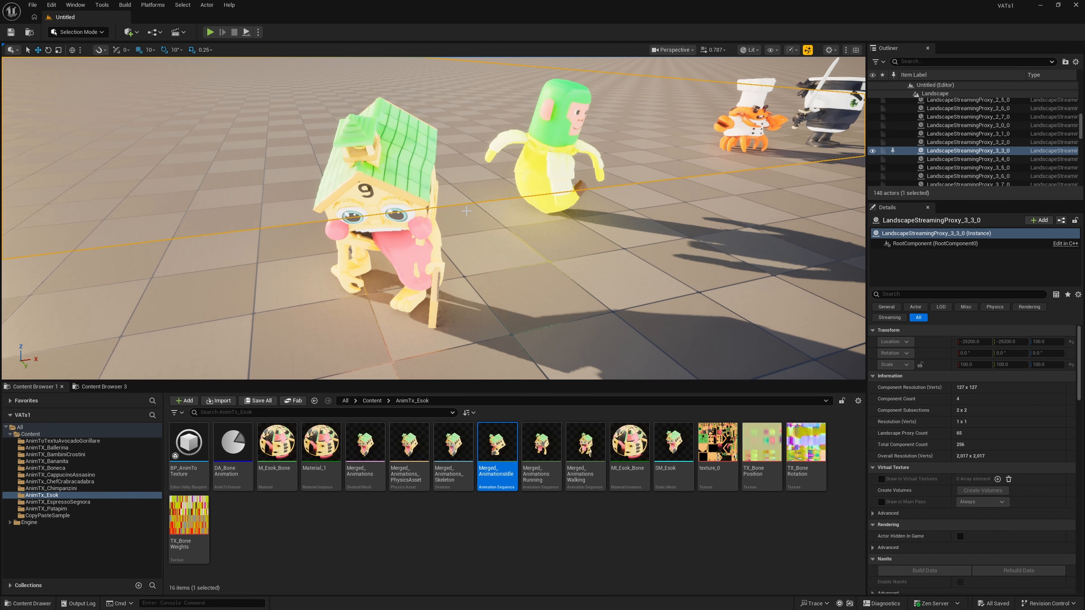
pyautogui.moveTo(478, 231); pyautogui.dragTo(480, 228, button='right')
pyautogui.press('Escape')
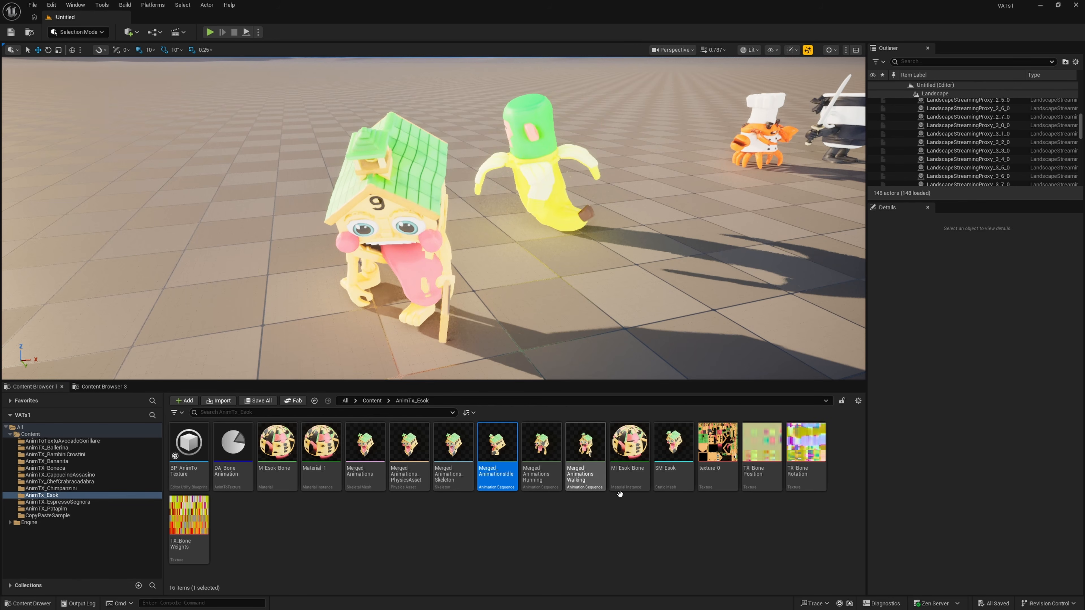
# Single out the bone position and bone rotation textures in the AnimTx_Esok folder, and clear the selection.
pyautogui.click(756, 477)
pyautogui.keyDown('ctrl'); pyautogui.click(806, 453); pyautogui.keyUp('ctrl')
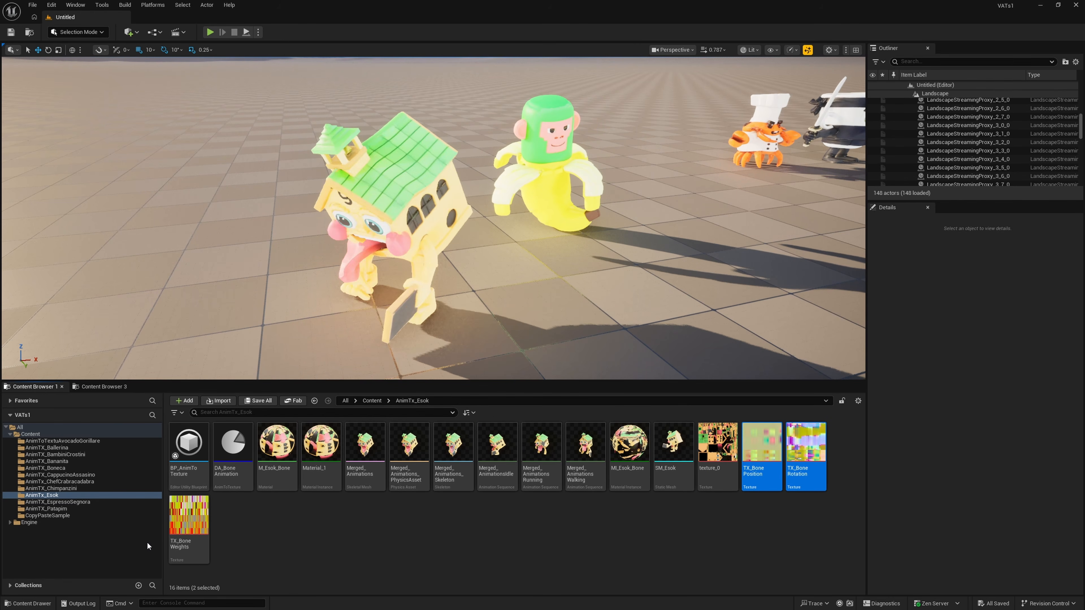
pyautogui.click(293, 551)
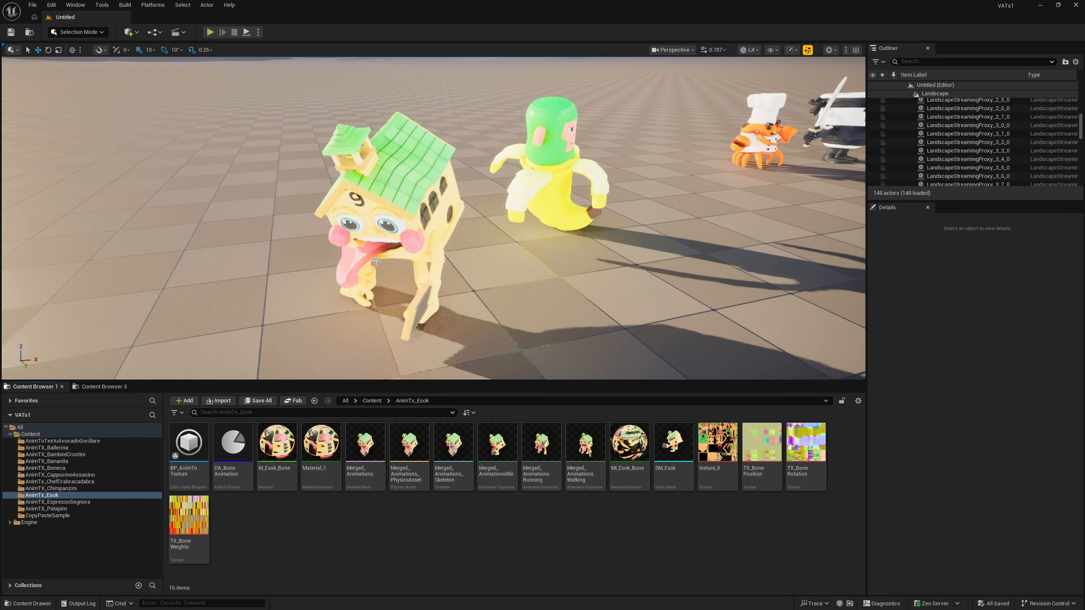
pyautogui.moveTo(188, 228); pyautogui.dragTo(299, 215, button='right')
pyautogui.moveTo(464, 189); pyautogui.dragTo(529, 149, button='right')
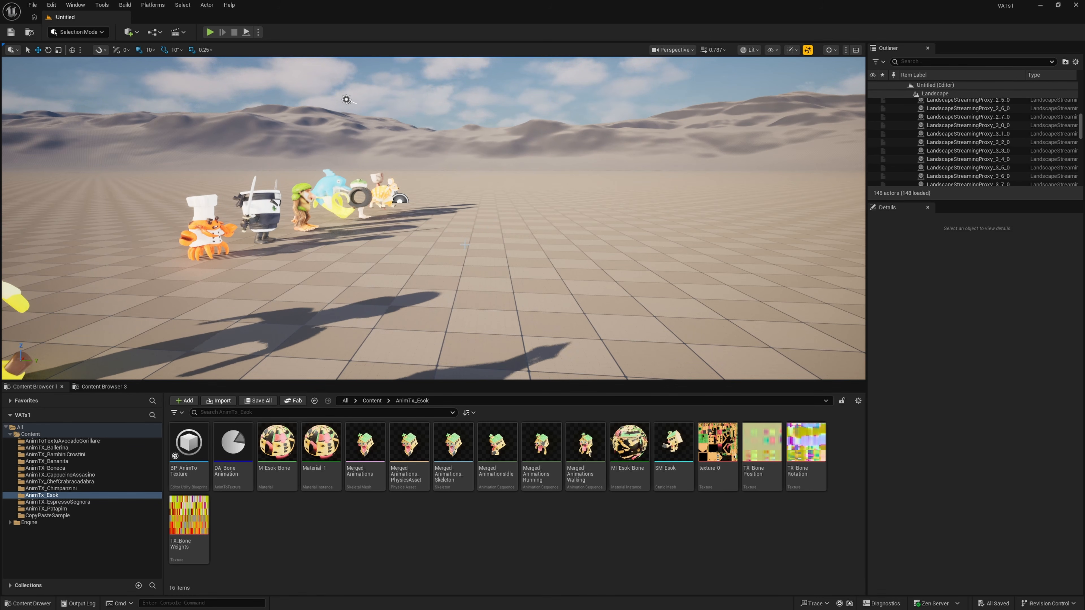
pyautogui.moveTo(464, 245); pyautogui.dragTo(353, 267, button='right')
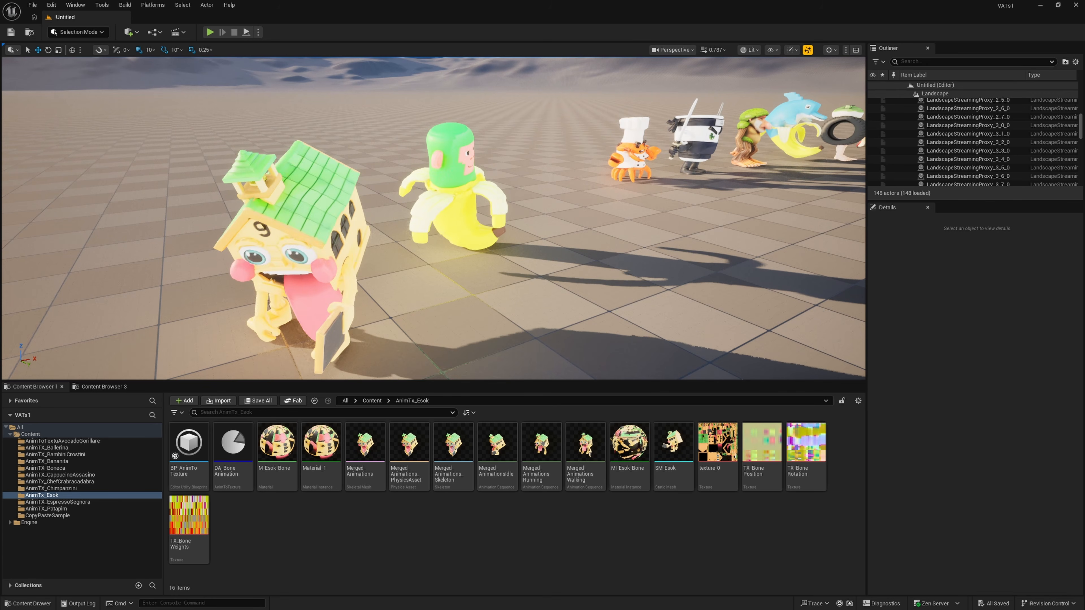
pyautogui.moveTo(464, 240); pyautogui.dragTo(492, 238, button='right')
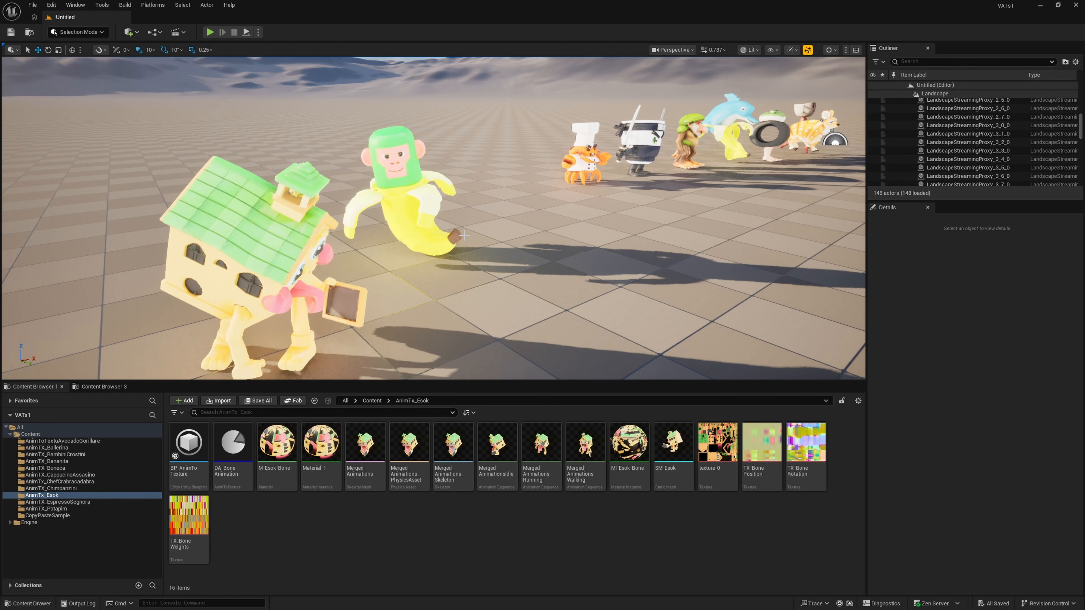
pyautogui.moveTo(464, 235); pyautogui.dragTo(463, 252, button='right')
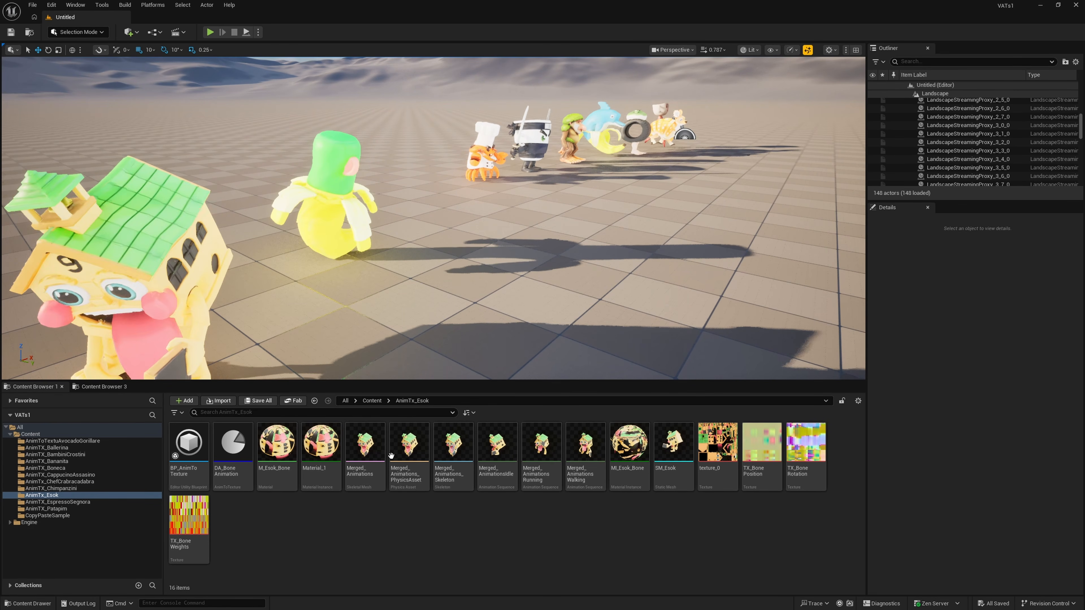
# Switch to the Unreal Editor window with the AvocadoGorillaStealable prefab and view the gorilla from the front.
pyautogui.press('super')
pyautogui.click(503, 601)
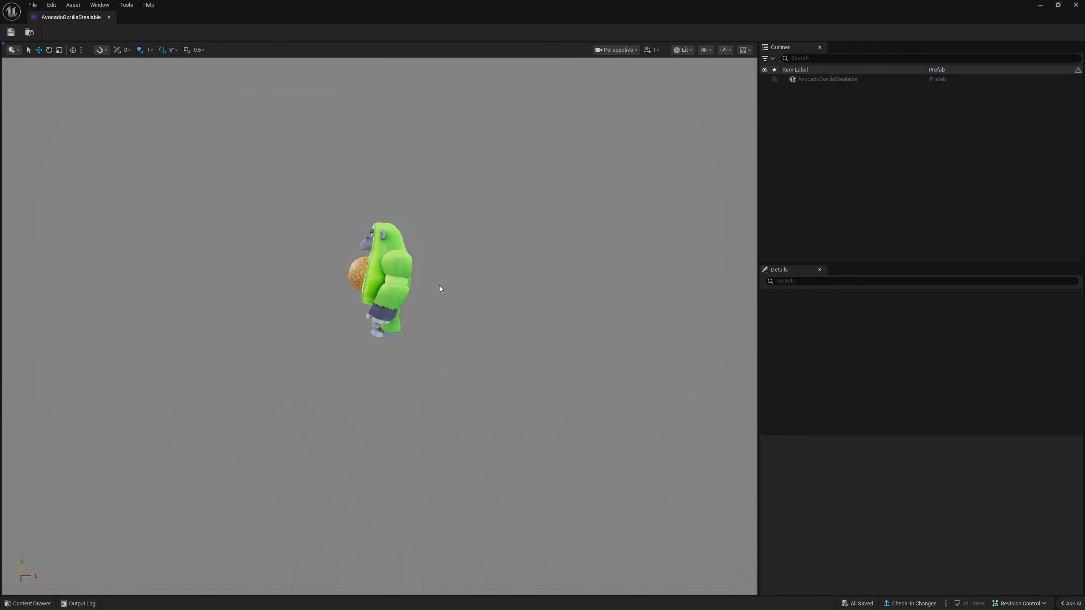
pyautogui.moveTo(439, 286); pyautogui.dragTo(608, 291, button='right')
pyautogui.press('a')
pyautogui.press('w')
pyautogui.press('s')
pyautogui.press('w')
pyautogui.scroll(-3, 551, 301)
pyautogui.press('a')
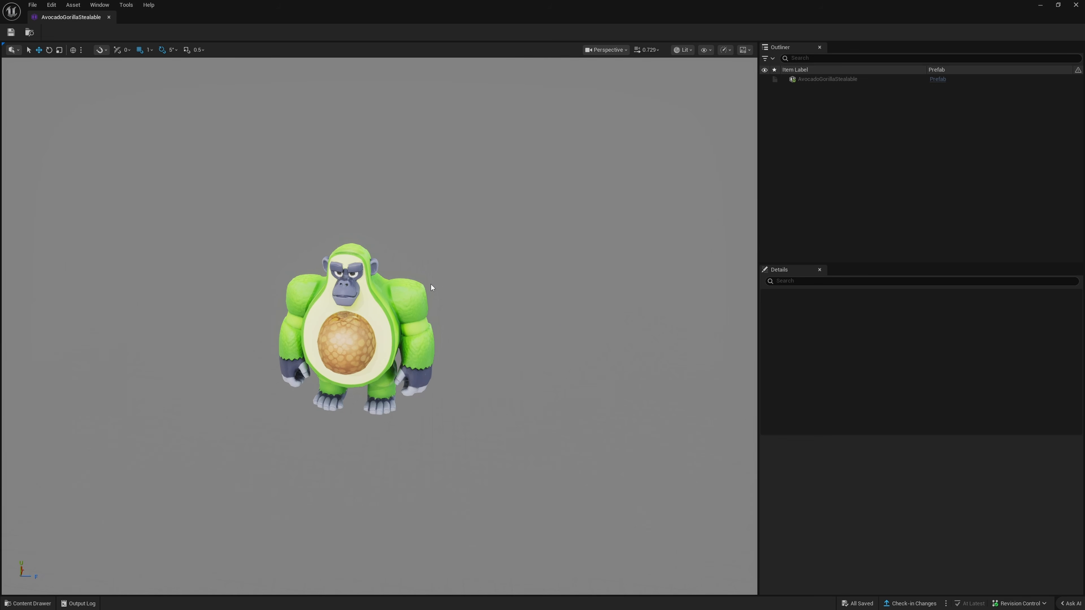
# Examine the gorilla prefab's AvocadogorillaStaticMeshArena component and the list of component types that can be added.
pyautogui.click(379, 310)
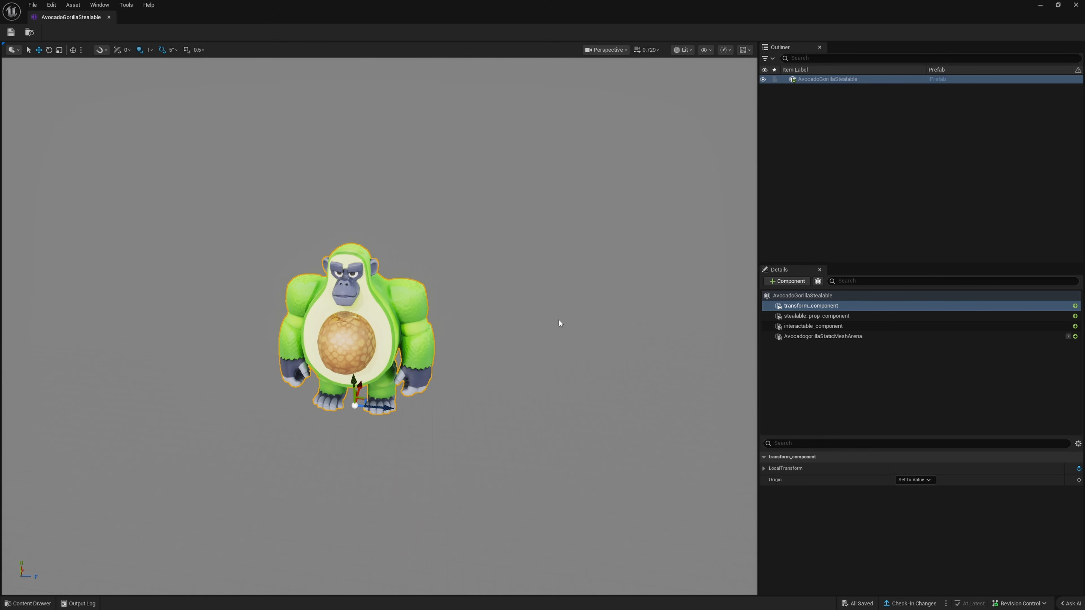
pyautogui.moveTo(563, 334); pyautogui.dragTo(547, 333, button='right')
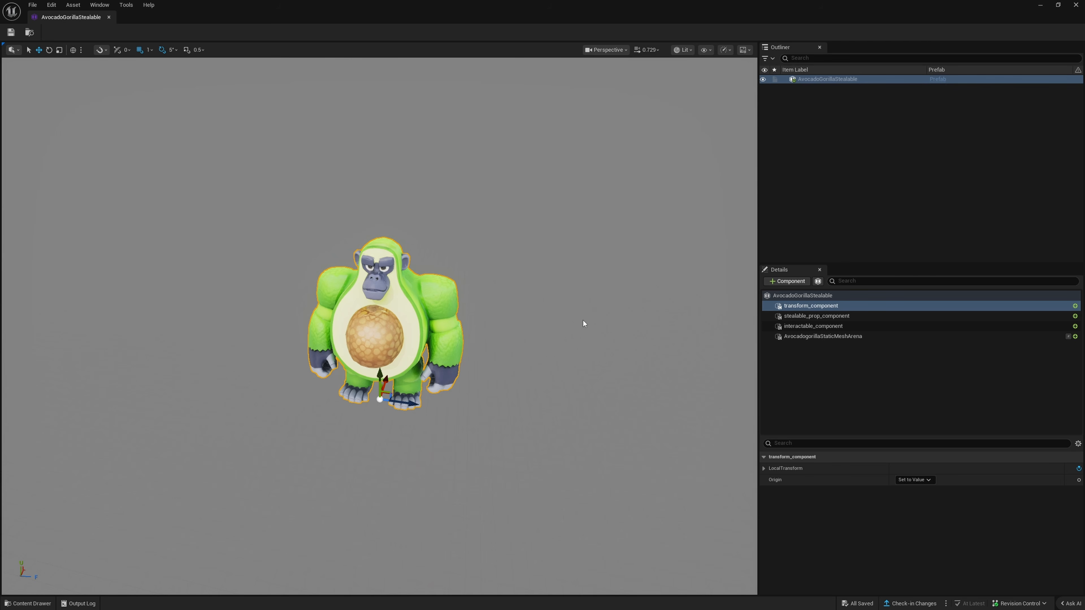
pyautogui.click(832, 338)
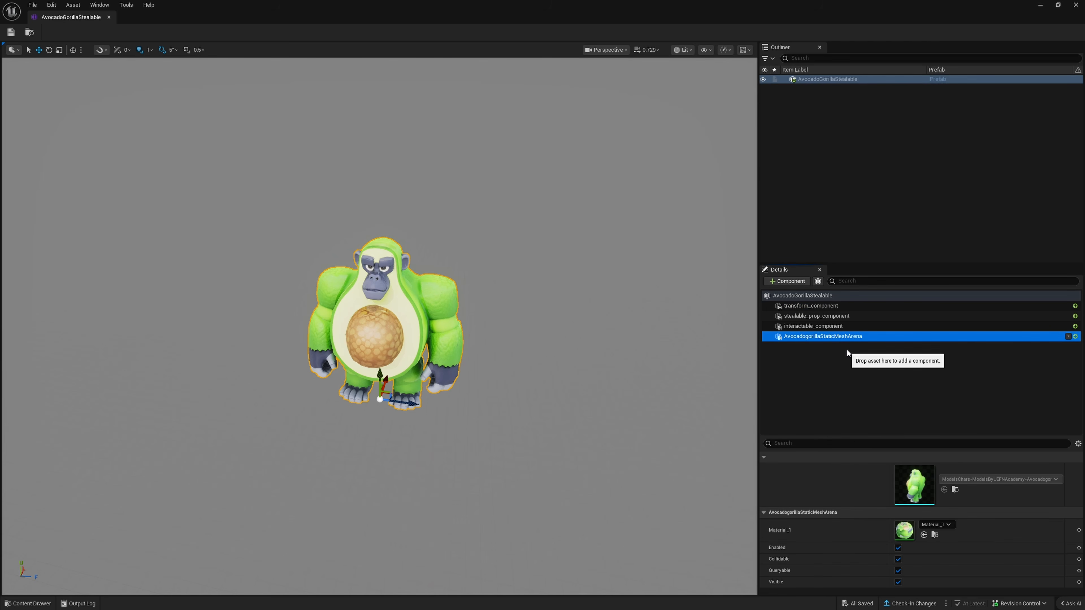
pyautogui.click(788, 281)
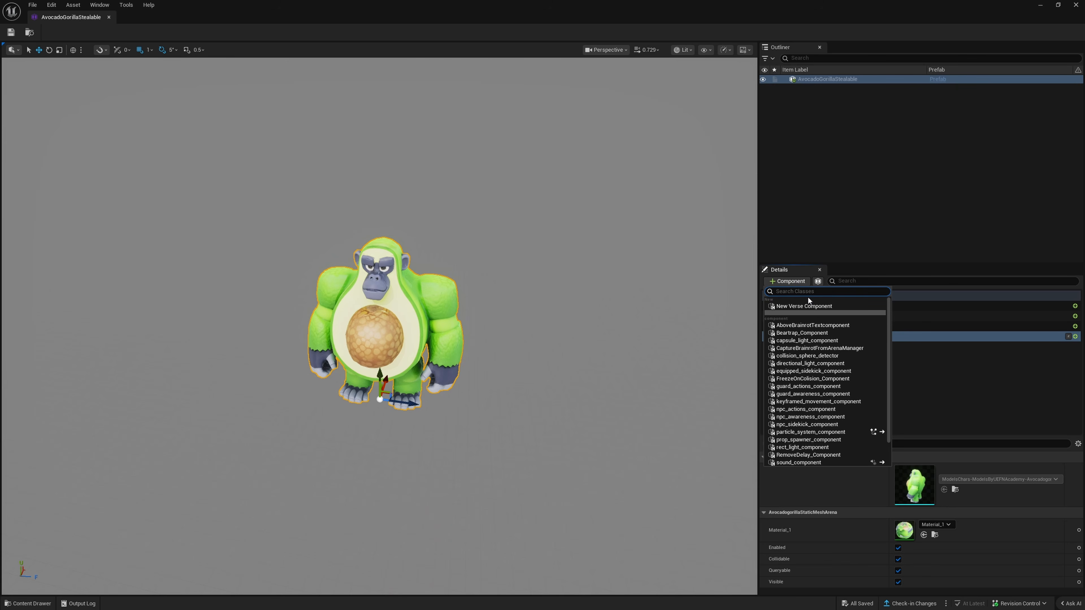
pyautogui.click(795, 282)
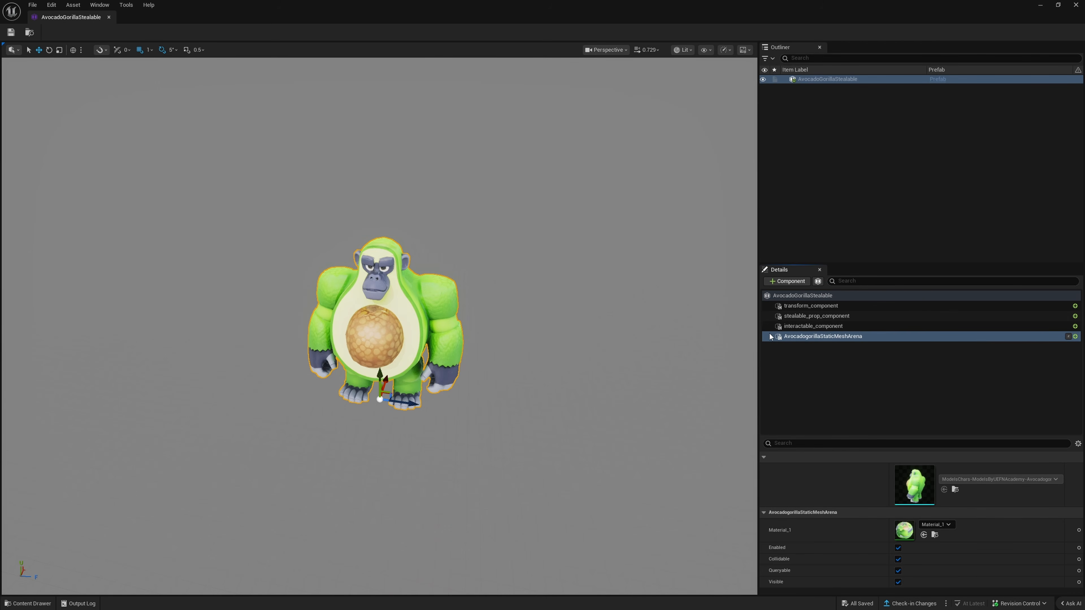
pyautogui.click(821, 356)
pyautogui.click(817, 338)
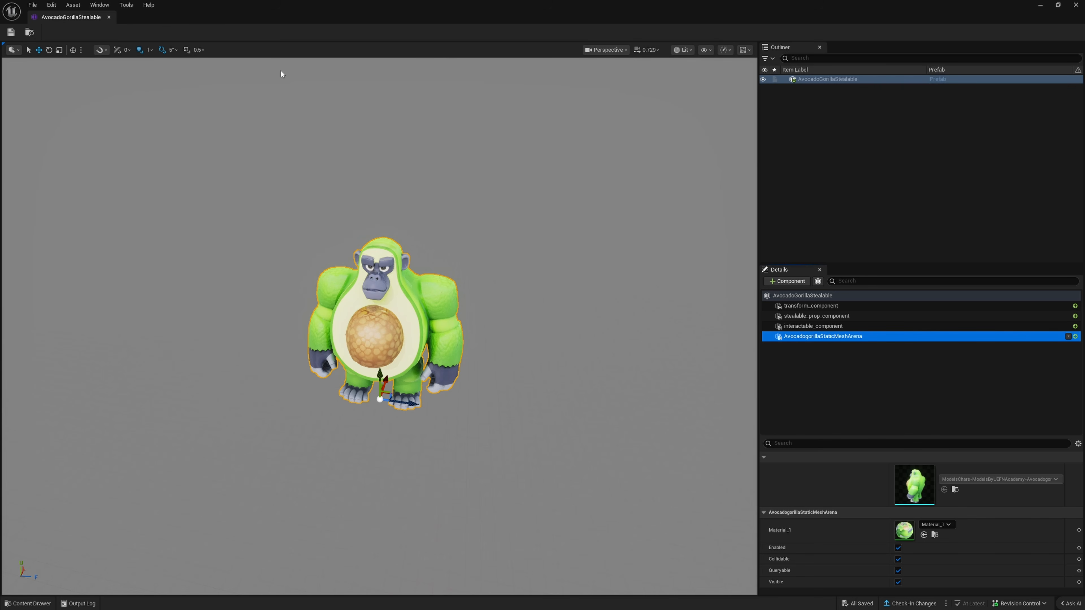
# Close the gorilla prefab and look around the SurviveLavaForBrainrots level.
pyautogui.click(109, 18)
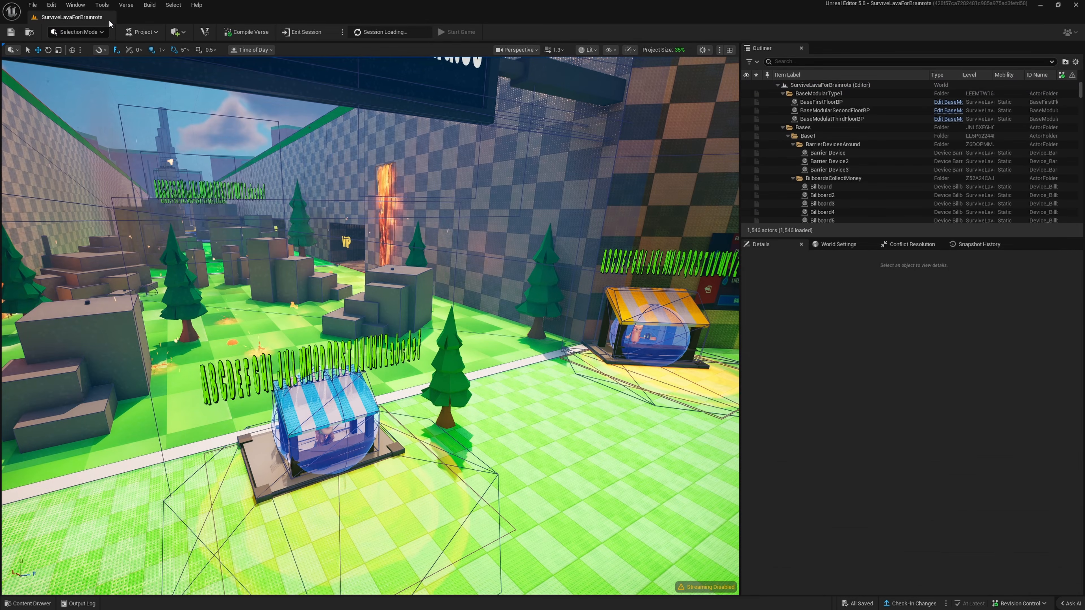
pyautogui.moveTo(466, 240); pyautogui.dragTo(555, 229, button='right')
pyautogui.press('w')
pyautogui.press('s')
pyautogui.press('w')
pyautogui.press('s')
pyautogui.press('w')
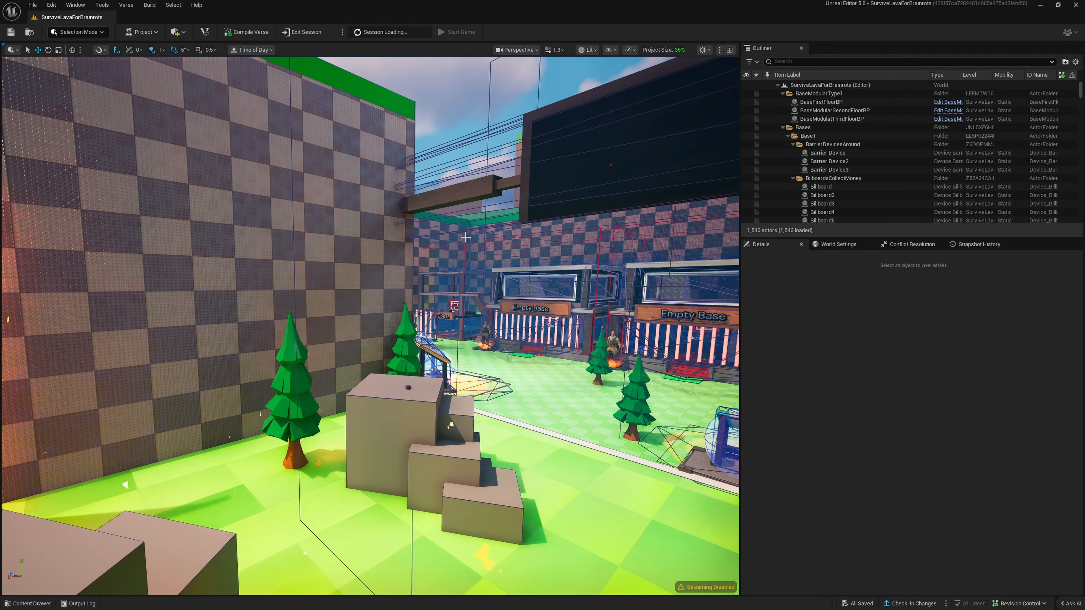
pyautogui.moveTo(452, 244); pyautogui.dragTo(323, 246, button='right')
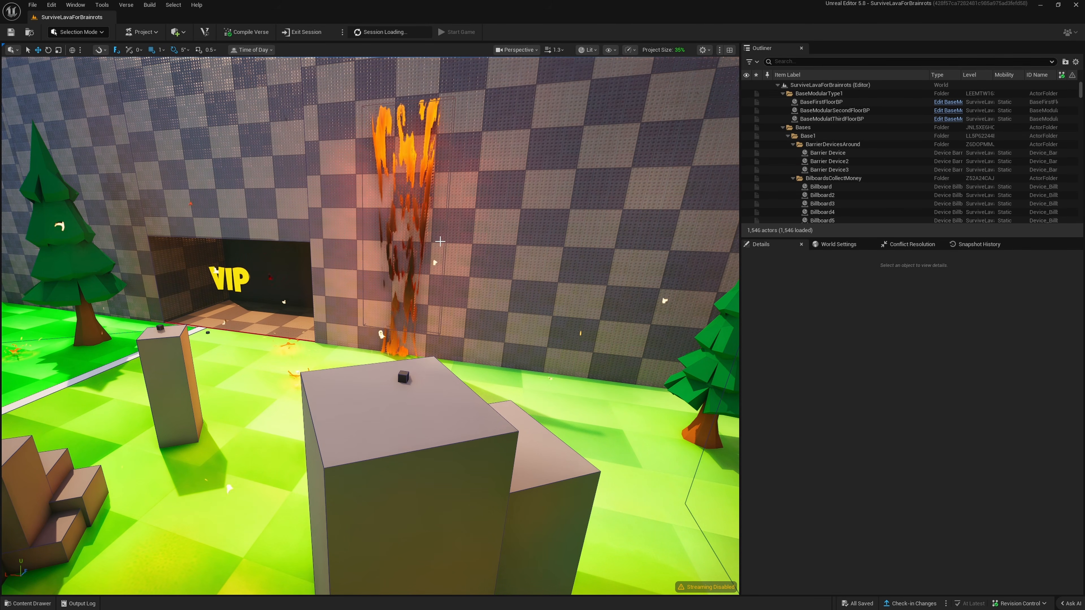
pyautogui.moveTo(348, 268); pyautogui.dragTo(367, 293, button='right')
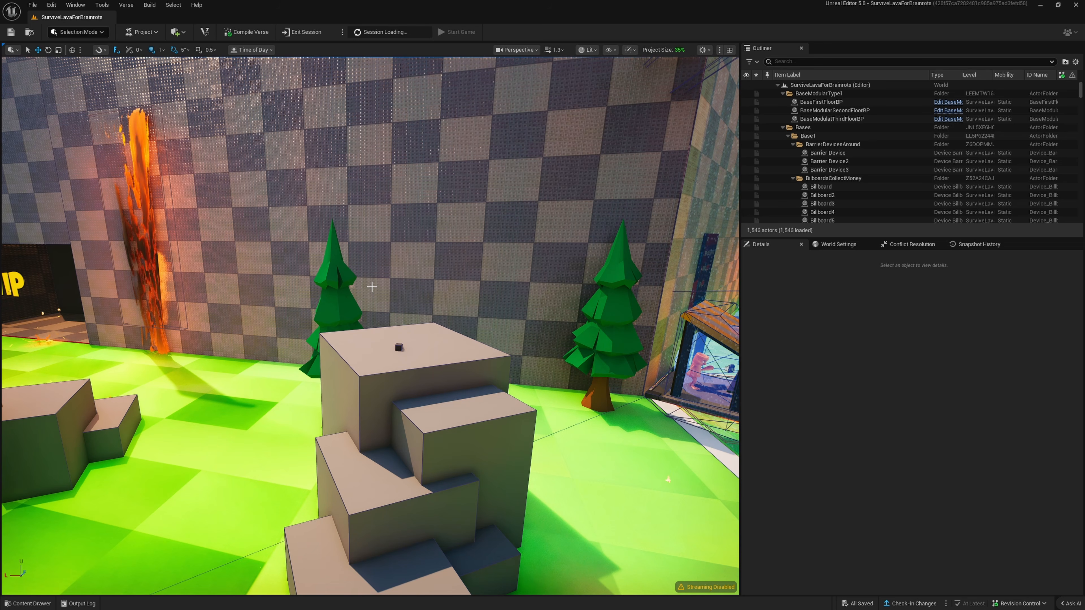
pyautogui.moveTo(384, 290); pyautogui.dragTo(301, 325, button='right')
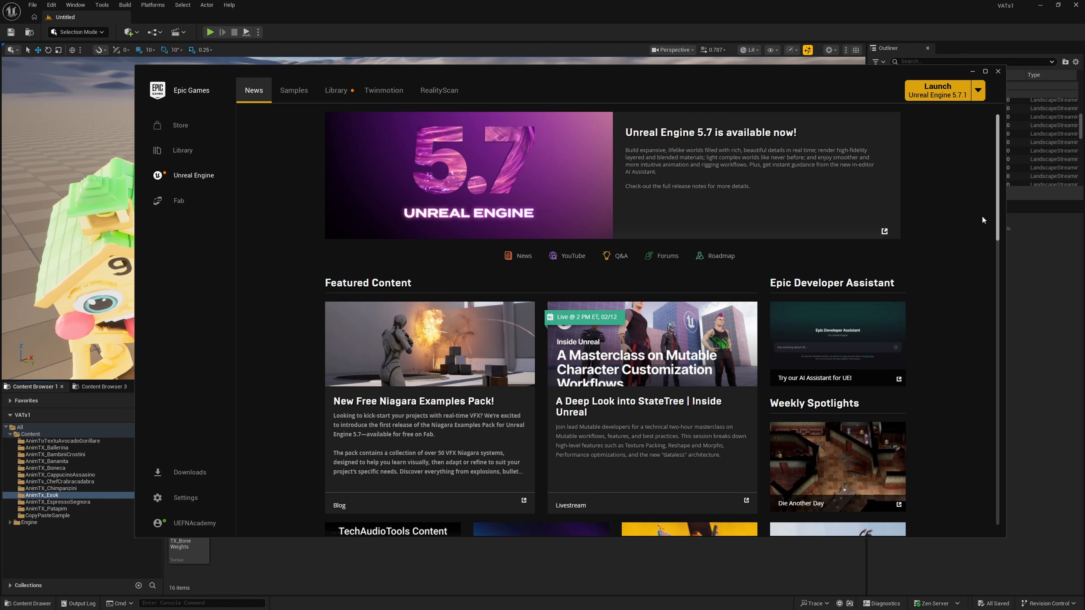
# Return to the VATs1 project and check the AnimToTexture plugin among the built-in Animation plugins.
pyautogui.click(1023, 373)
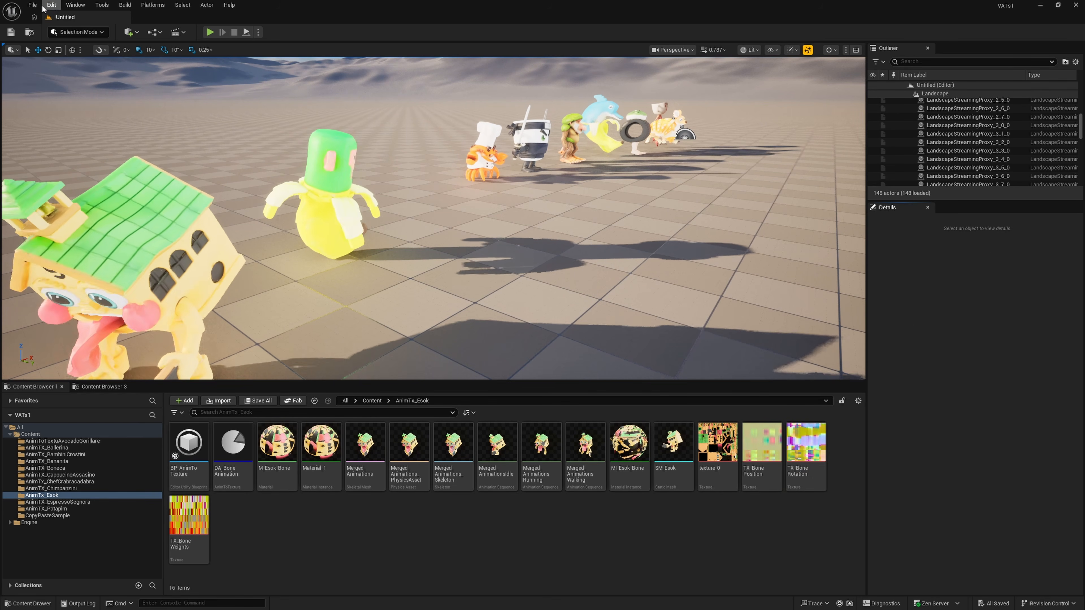
pyautogui.click(51, 5)
pyautogui.click(91, 147)
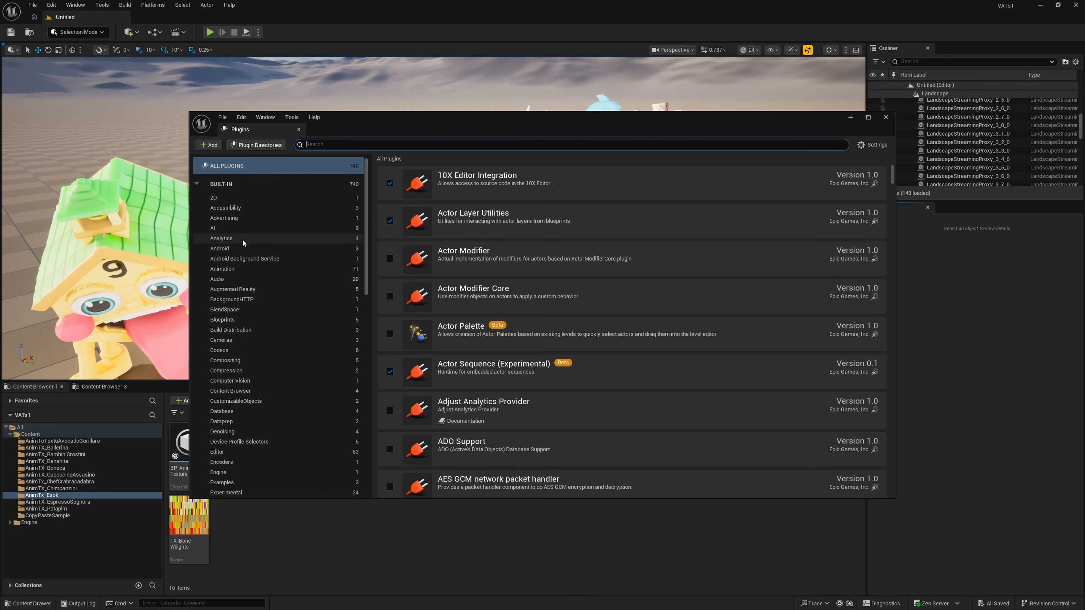
pyautogui.scroll(-3, 250, 325)
pyautogui.scroll(3, 239, 261)
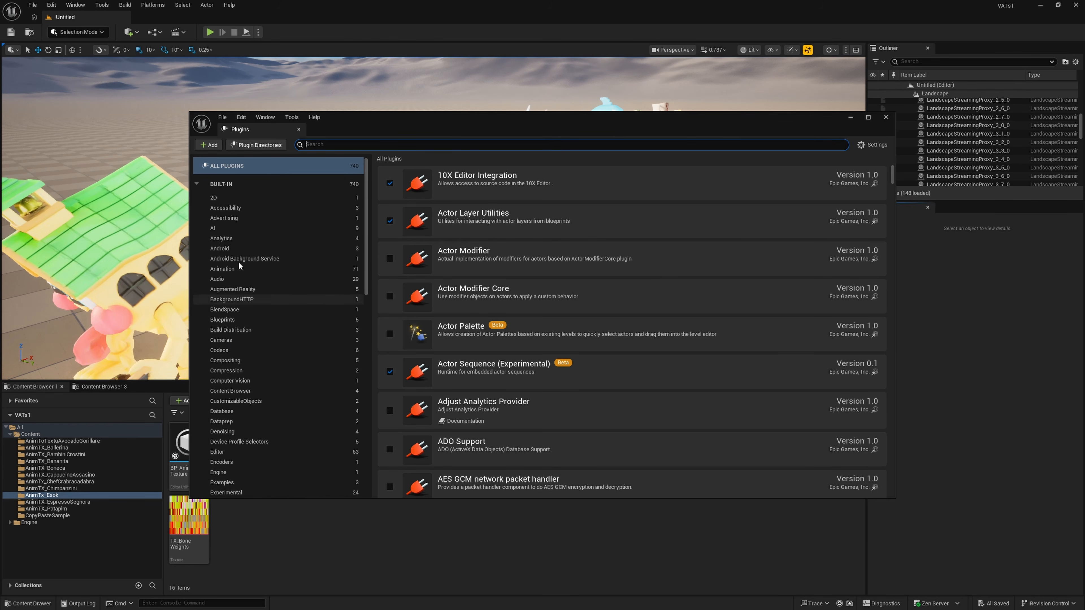
pyautogui.click(239, 269)
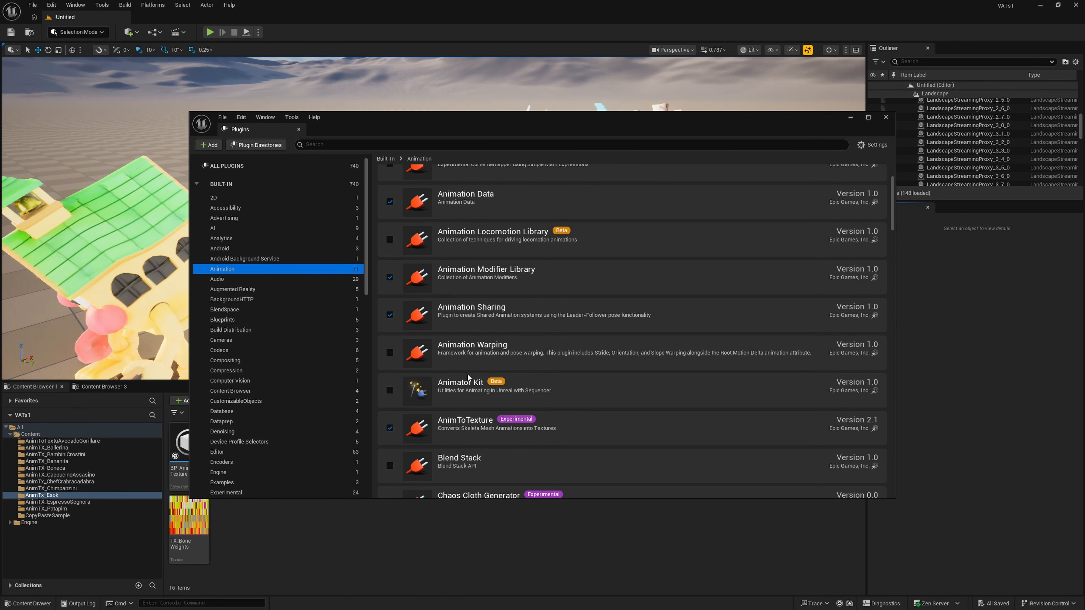
pyautogui.scroll(-2, 467, 375)
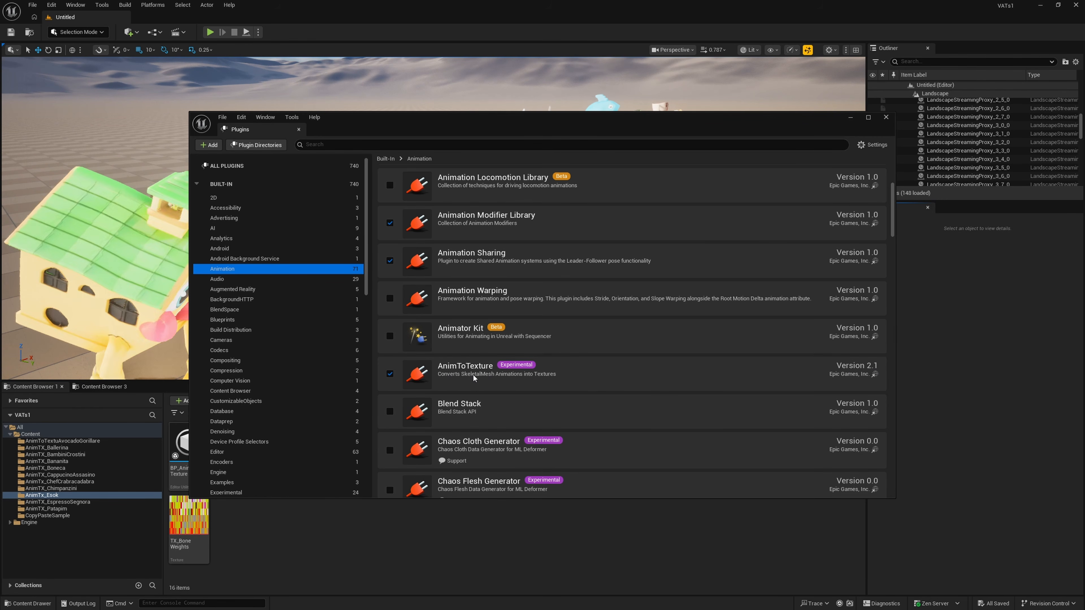
pyautogui.click(887, 118)
# Open the AnimToTexture plugin folder inside the Engine content and expand its Characters and Materials subfolders.
pyautogui.click(857, 402)
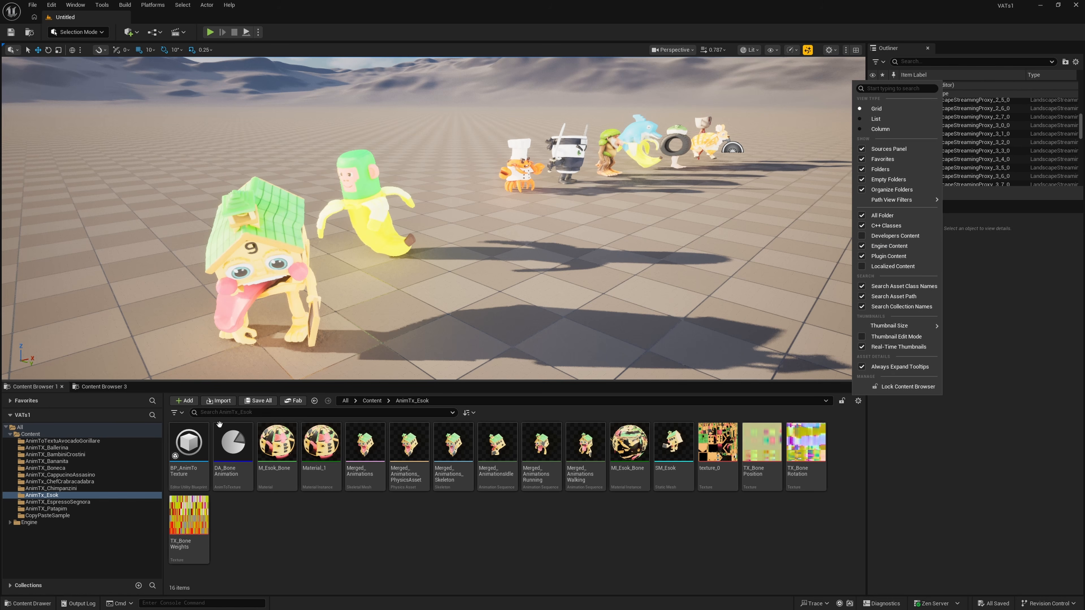
pyautogui.click(10, 522)
pyautogui.scroll(-10, 65, 528)
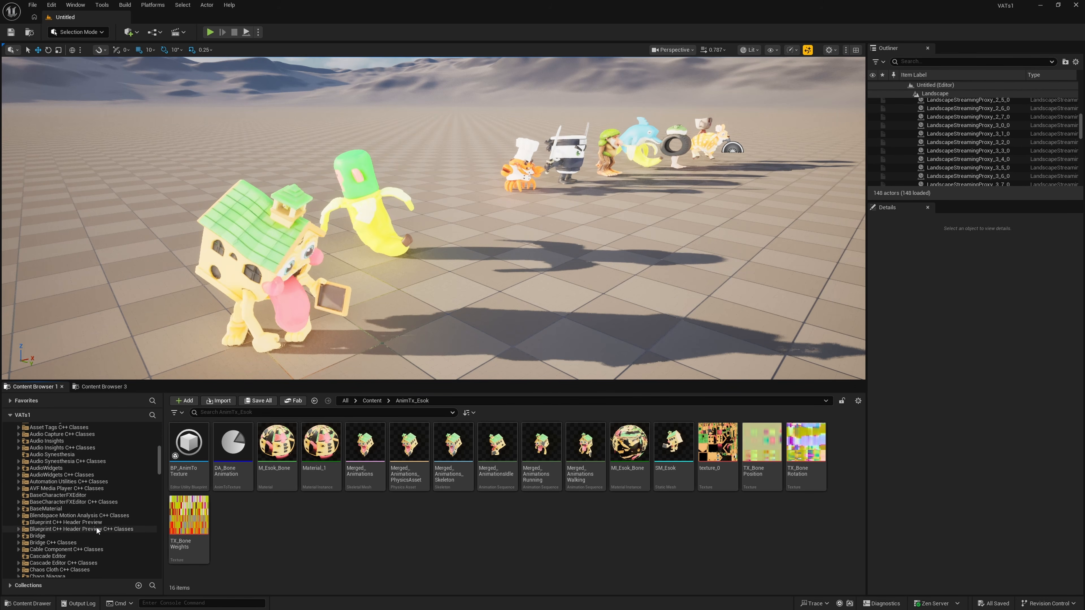
pyautogui.click(18, 462)
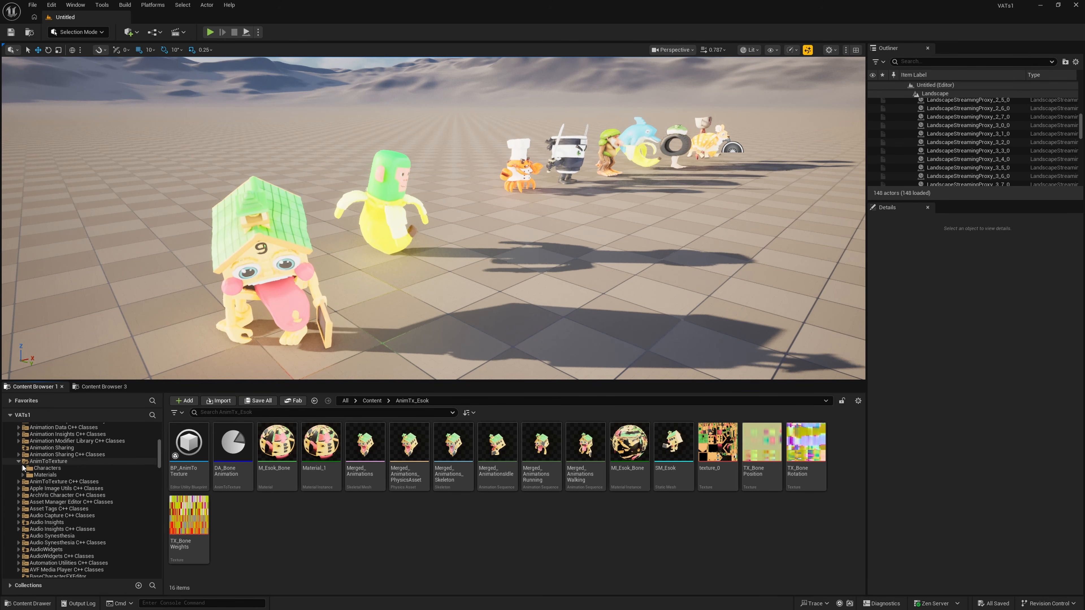
pyautogui.click(23, 469)
pyautogui.click(24, 482)
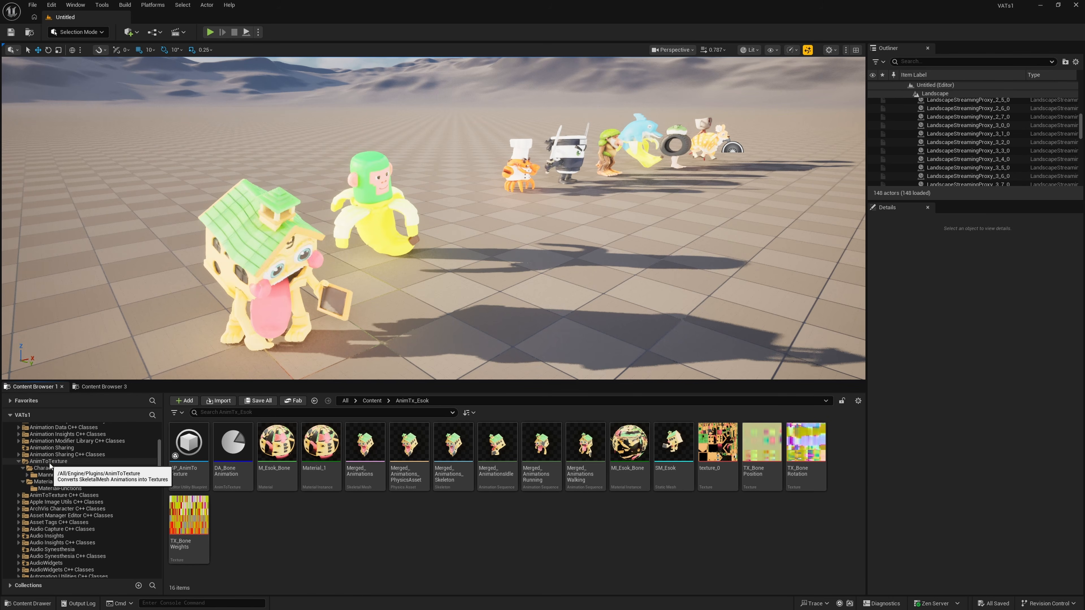
pyautogui.click(60, 463)
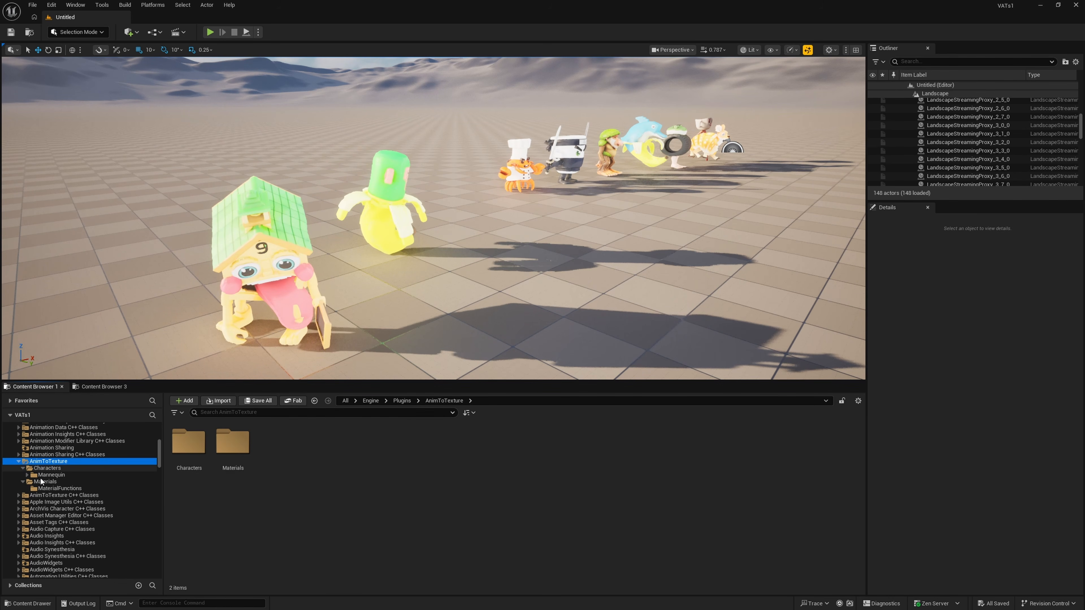
# Browse the AnimToTexture plugin's Mannequin subfolders, MaterialFunctions assets and sample Animations.
pyautogui.click(28, 475)
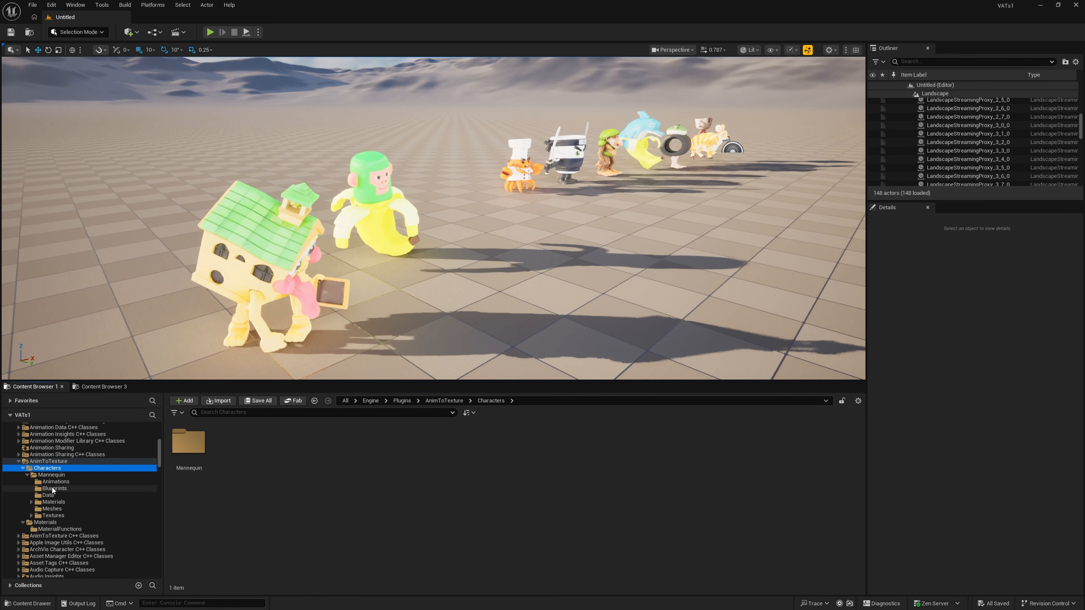
pyautogui.click(37, 529)
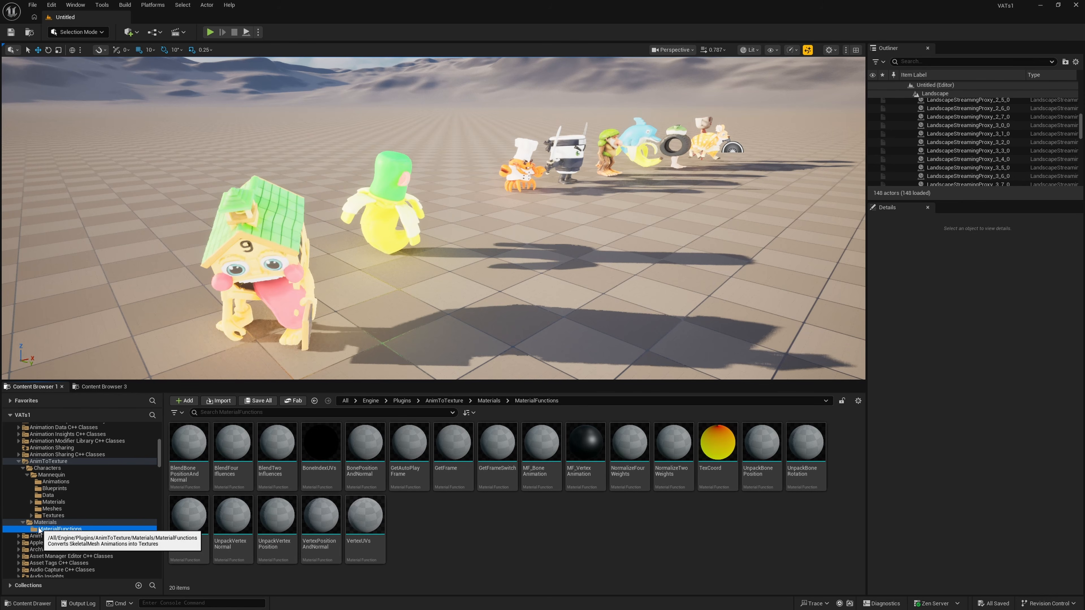
pyautogui.click(67, 524)
pyautogui.click(68, 528)
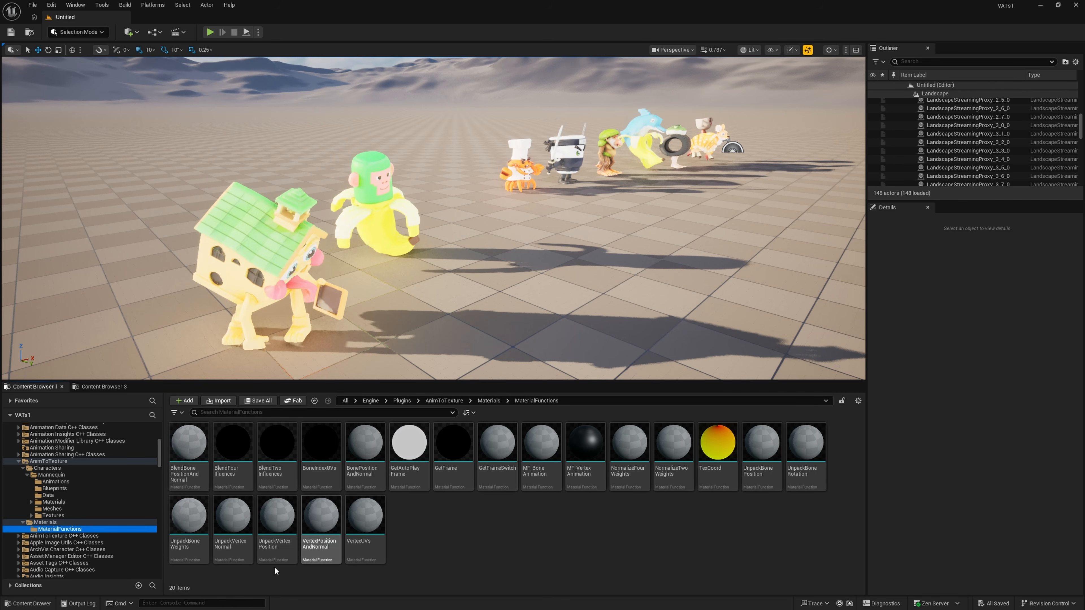
pyautogui.click(49, 495)
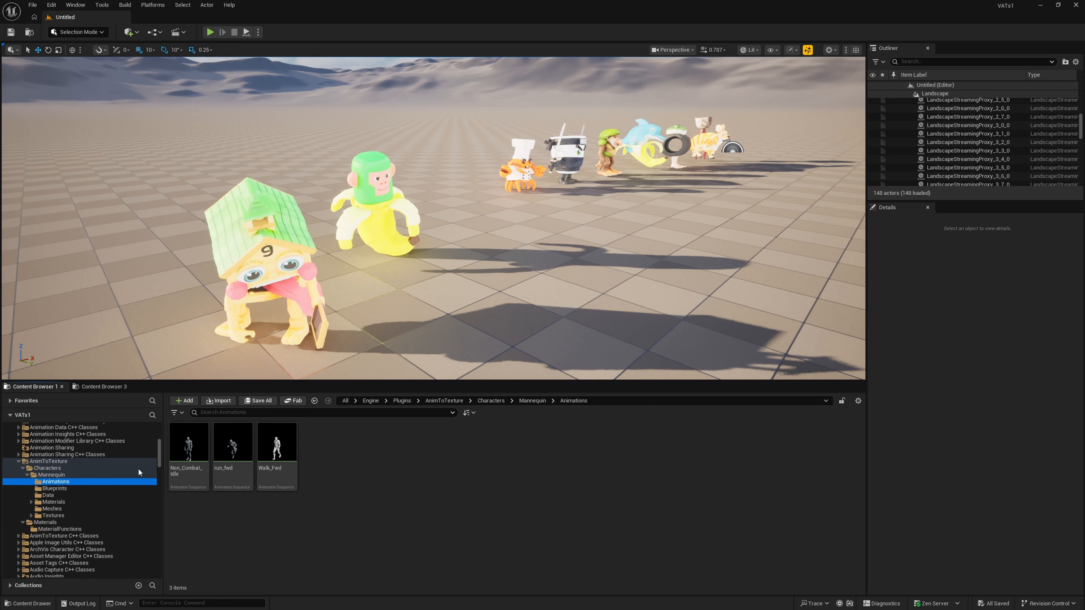
# Open the project's CopyPasteSample folder and review its AnimToTexture blueprint, bone data asset, material and bone textures.
pyautogui.moveTo(290, 471); pyautogui.dragTo(530, 314)
pyautogui.moveTo(417, 341); pyautogui.dragTo(483, 329, button='right')
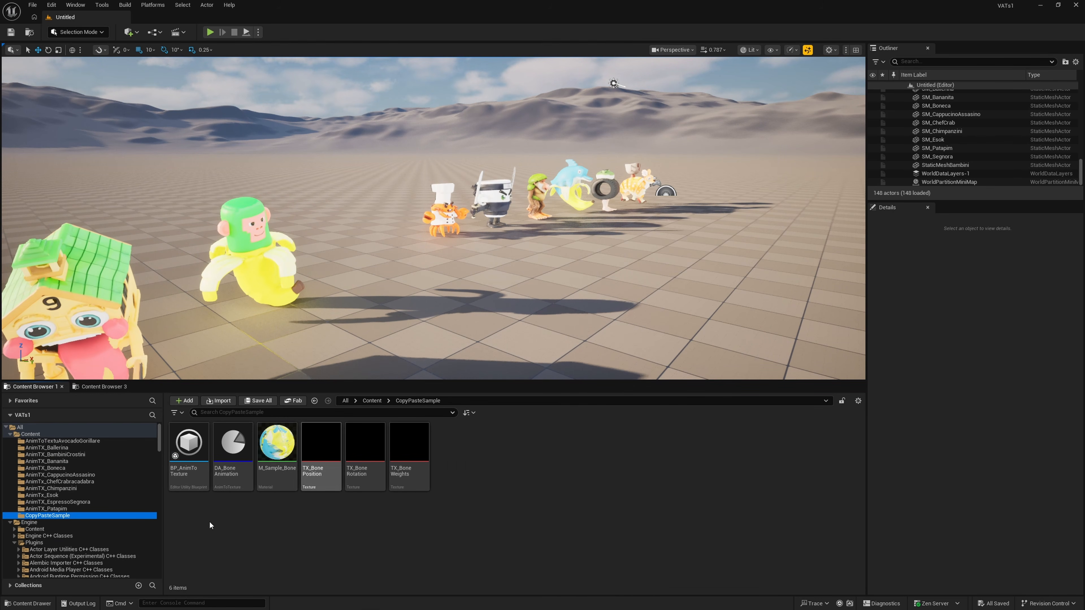
pyautogui.click(418, 477)
pyautogui.keyDown('shift'); pyautogui.click(187, 479); pyautogui.keyUp('shift')
pyautogui.click(286, 531)
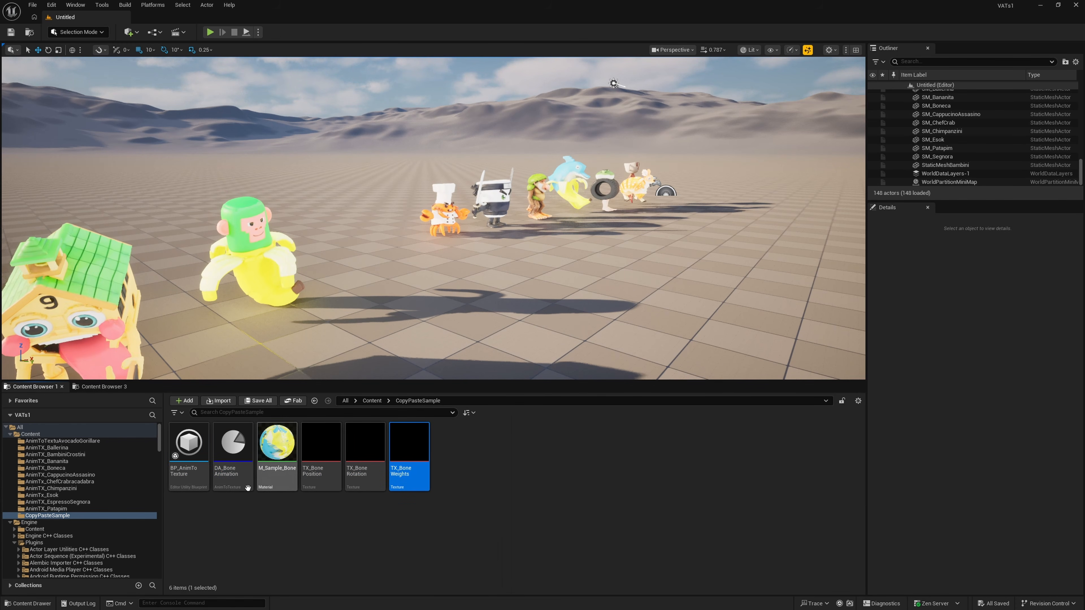
pyautogui.keyDown('shift'); pyautogui.click(187, 480); pyautogui.keyUp('shift')
pyautogui.click(282, 515)
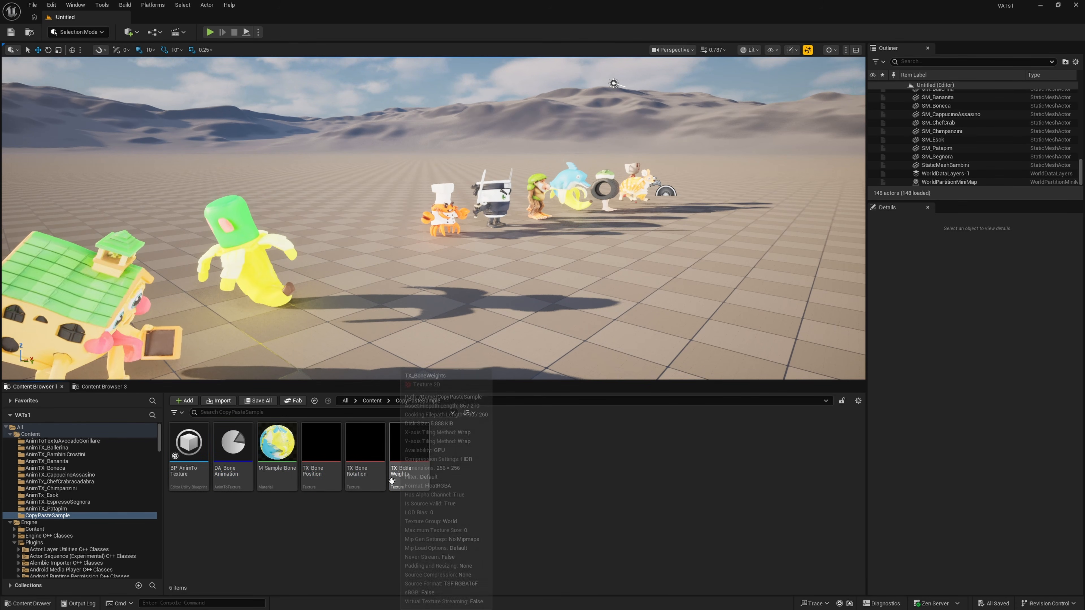
# Go to the project's Content folder and switch to the Animated Brainrots folder in File Explorer.
pyautogui.click(45, 434)
pyautogui.press('super')
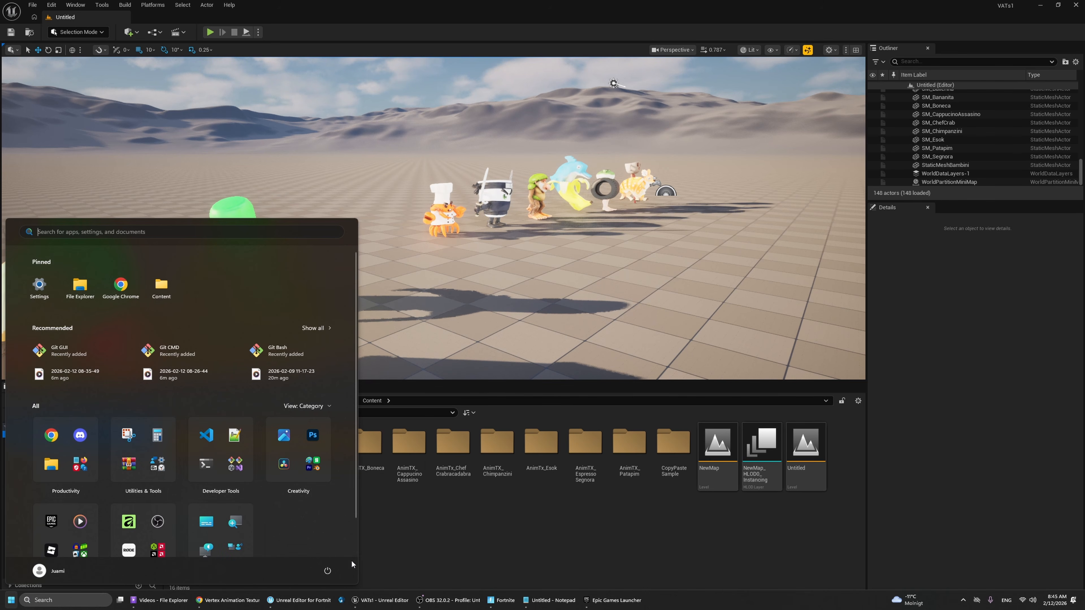
pyautogui.press('super')
pyautogui.press('super')
pyautogui.click(142, 602)
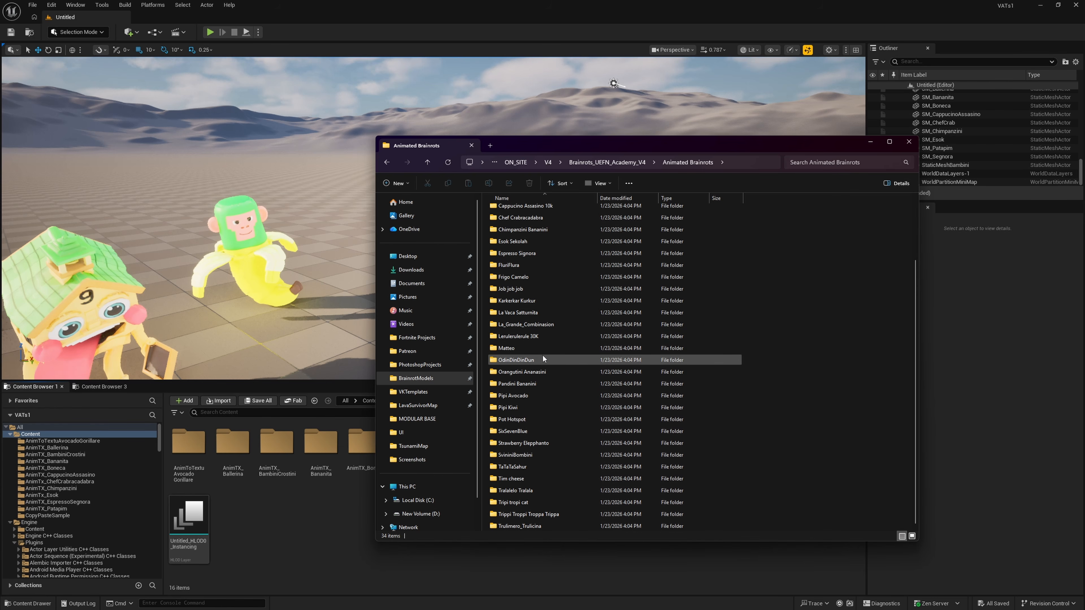
# Open the SingleFileAnimationGameReady folder inside FluriFlura's Animations And Rig folder.
pyautogui.scroll(1, 530, 299)
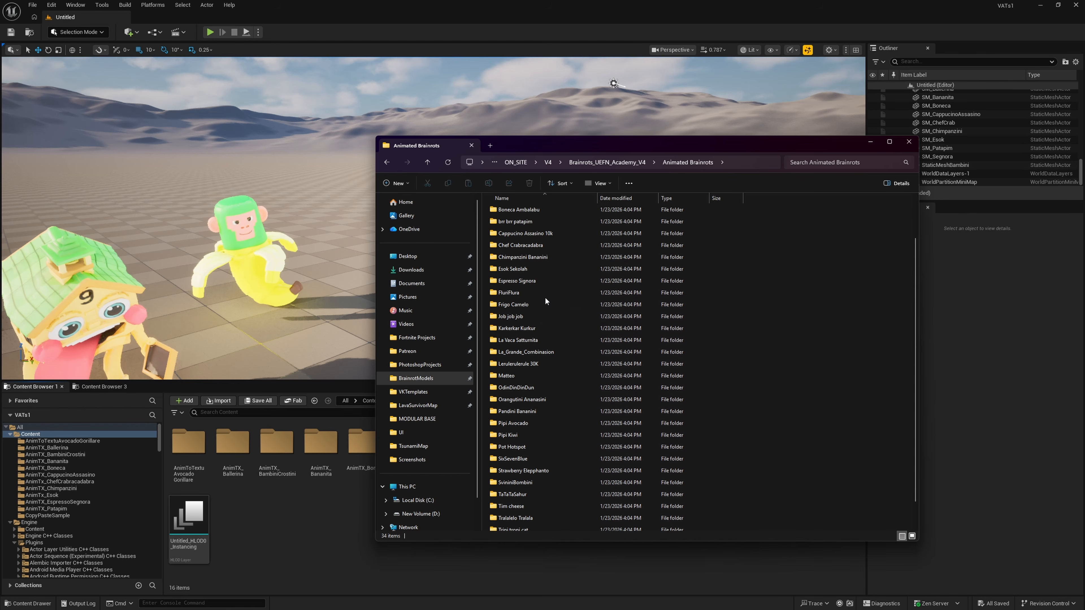
pyautogui.doubleClick(533, 289)
pyautogui.doubleClick(531, 224)
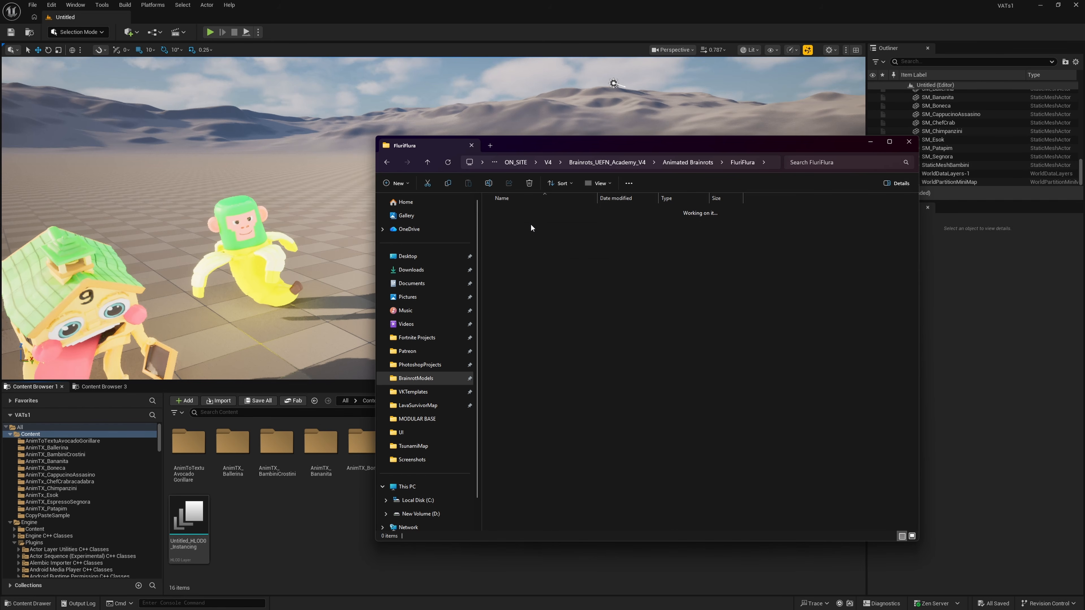
pyautogui.click(386, 162)
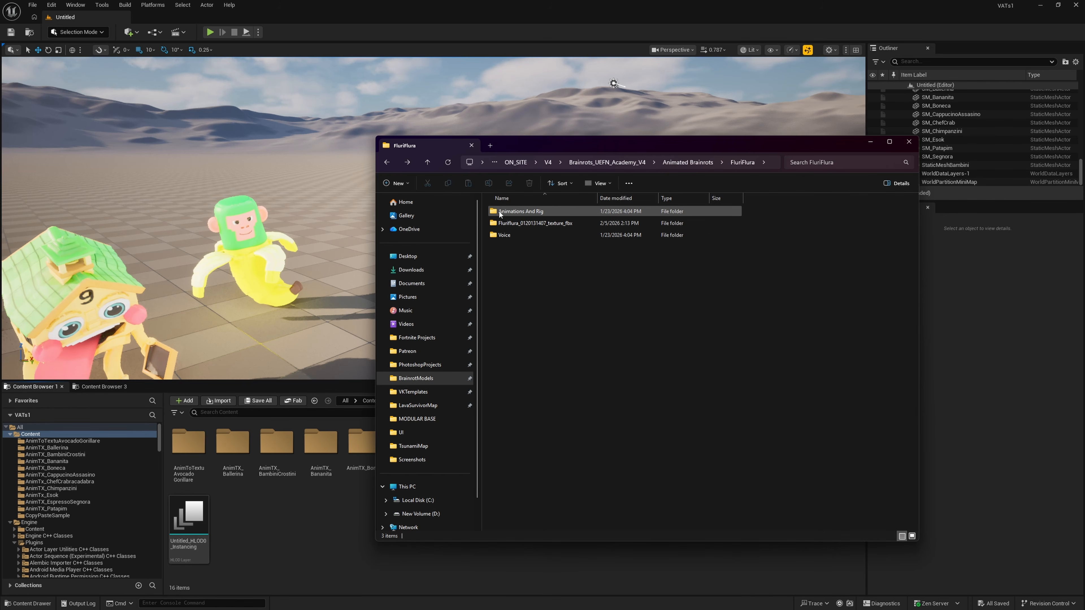
pyautogui.doubleClick(525, 211)
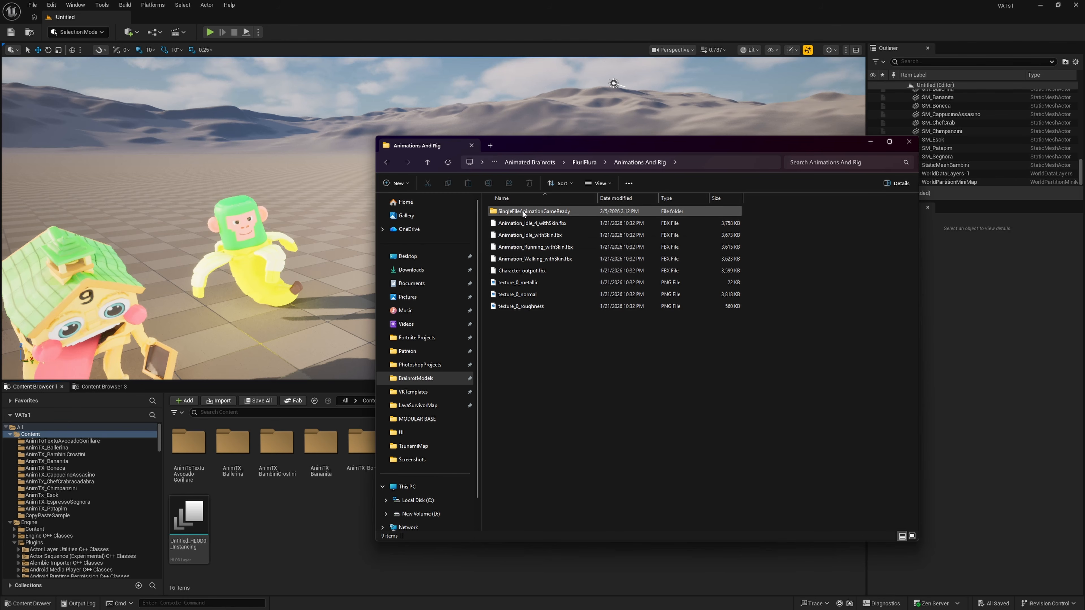
pyautogui.doubleClick(568, 211)
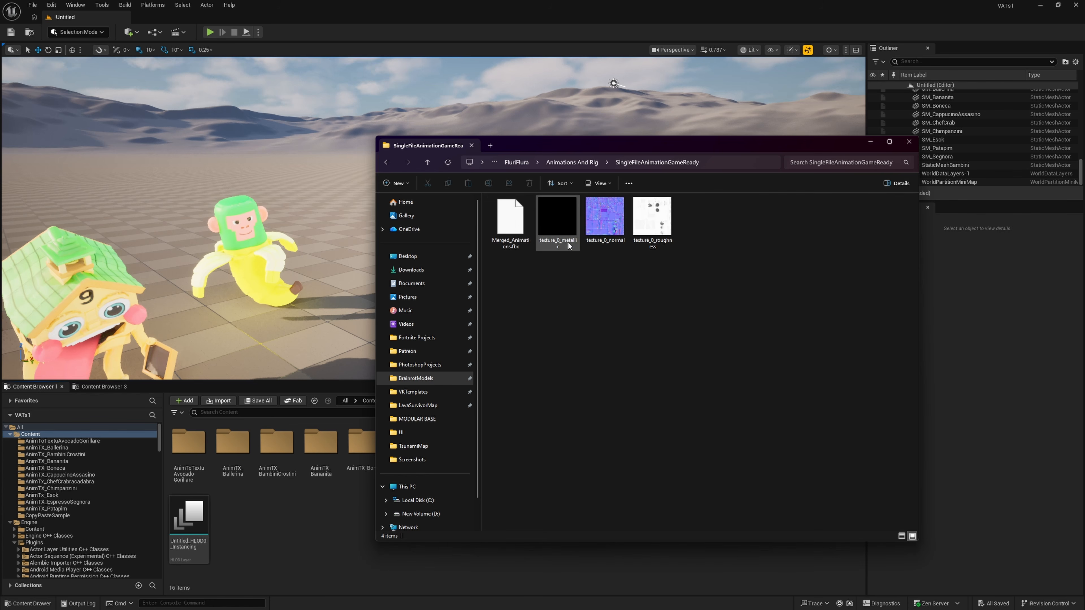
# Return to the Unreal project and create a folder named AnimTX_FluriFlura under Content.
pyautogui.click(242, 563)
pyautogui.click(43, 434)
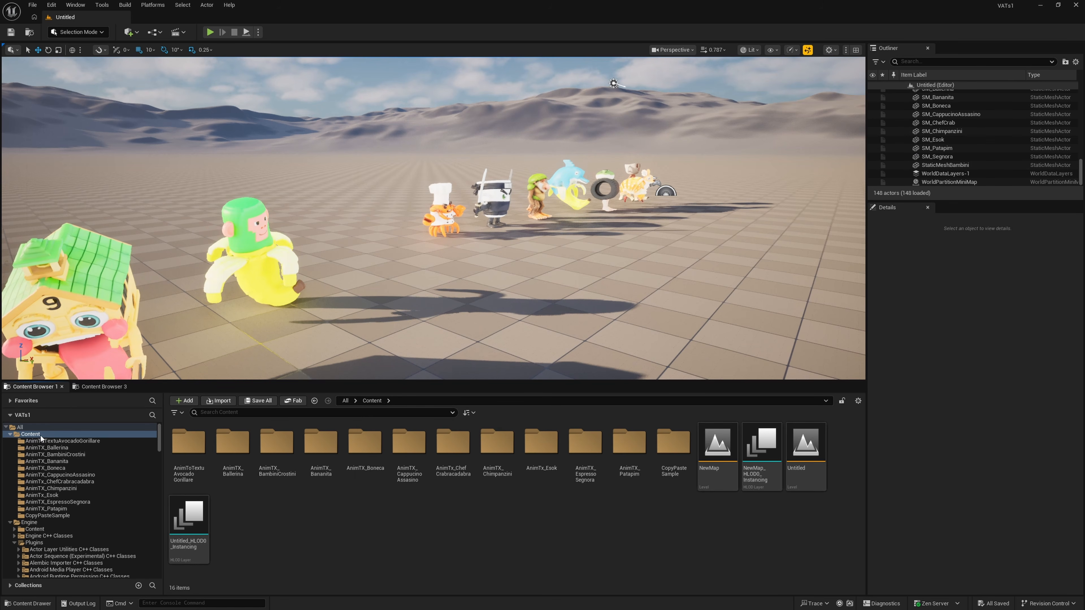
pyautogui.rightClick(42, 434)
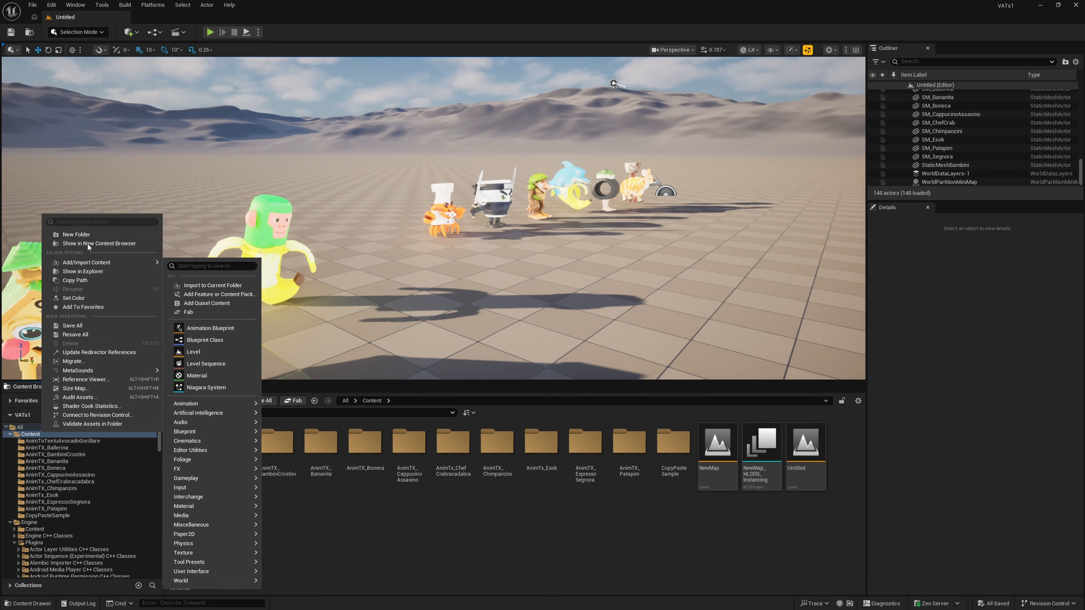
pyautogui.click(68, 222)
pyautogui.write('AnimTX_FluriFlura')
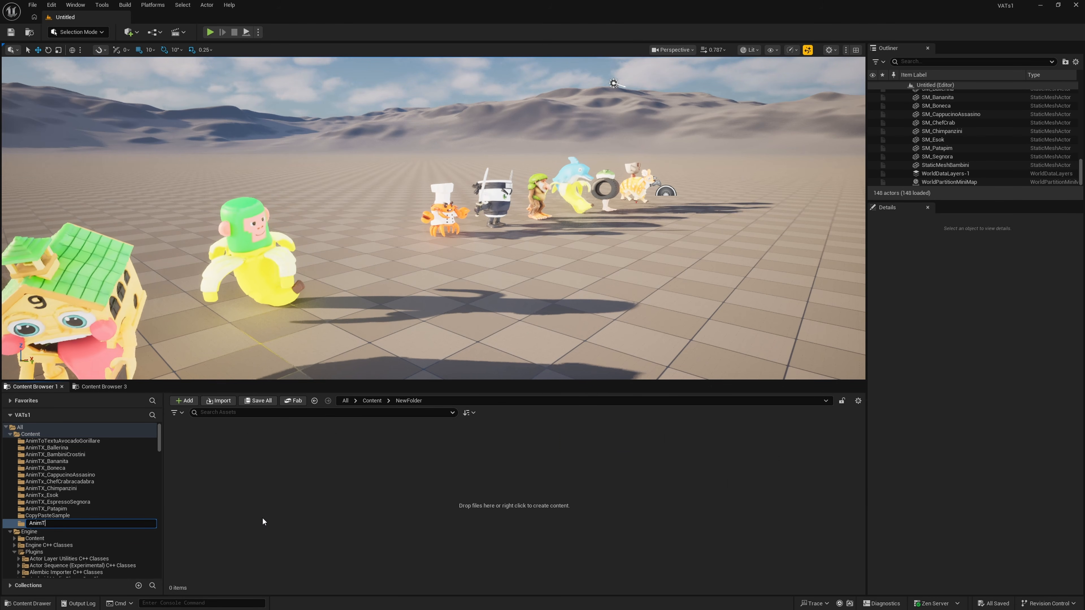
pyautogui.press('Return')
# Import the merged animations FBX of FluriFlura from File Explorer into the AnimTX_FluriFlura folder.
pyautogui.hotkey('alt', 'Tab')
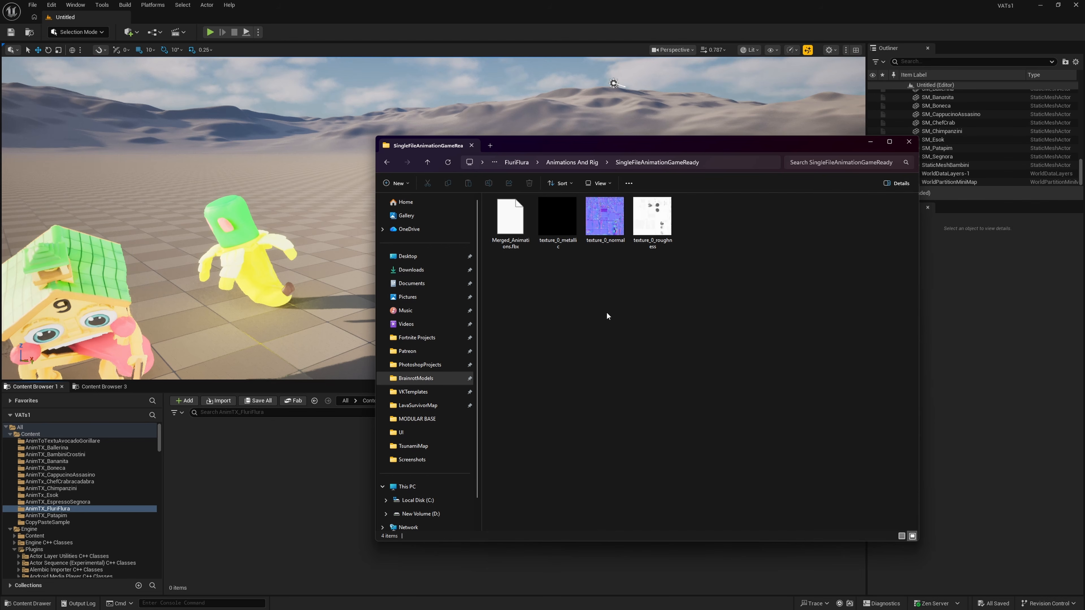
pyautogui.moveTo(515, 230); pyautogui.dragTo(318, 465)
pyautogui.moveTo(234, 478); pyautogui.dragTo(234, 478)
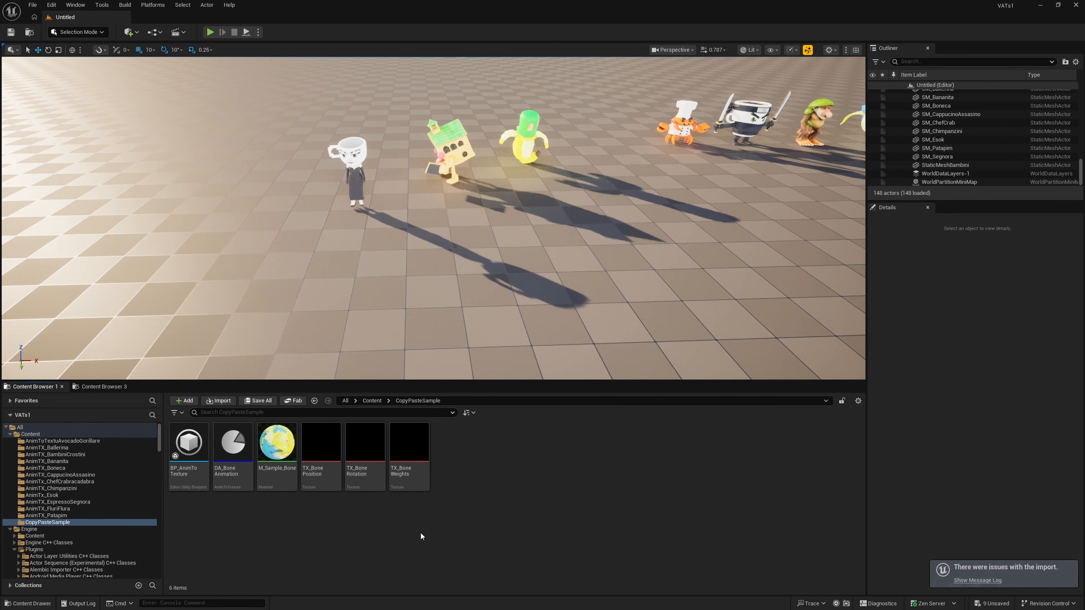
# Copy all six assets from CopyPasteSample into the AnimTX_FluriFlura folder.
pyautogui.click(409, 453)
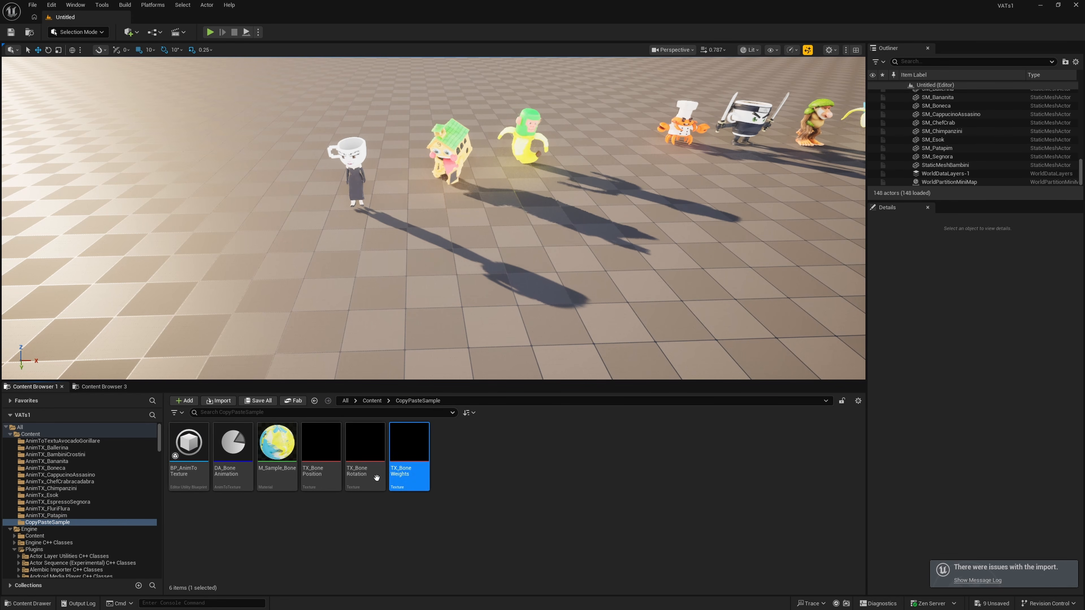
pyautogui.keyDown('shift'); pyautogui.click(188, 454); pyautogui.keyUp('shift')
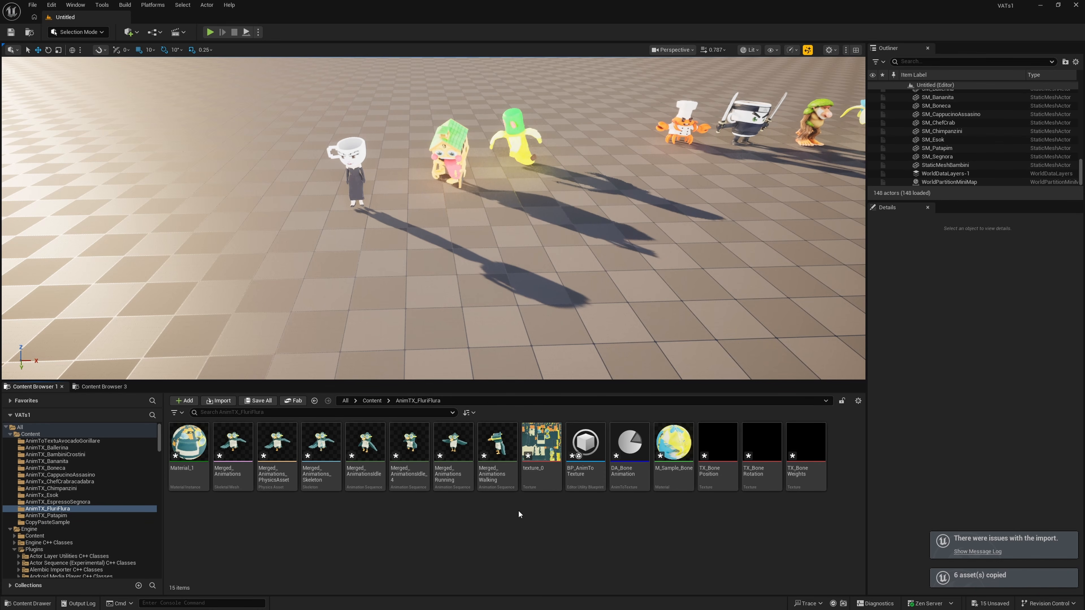
pyautogui.click(613, 470)
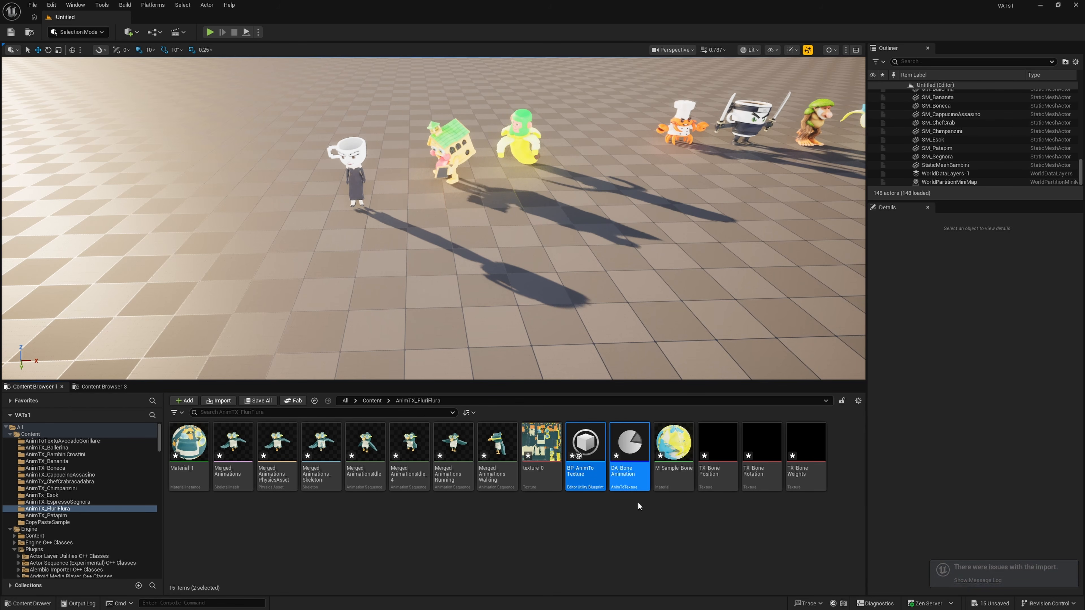
# Open the Merged_Animations skeletal mesh and make a static mesh from it named SM_Fluri.
pyautogui.click(599, 519)
pyautogui.doubleClick(245, 459)
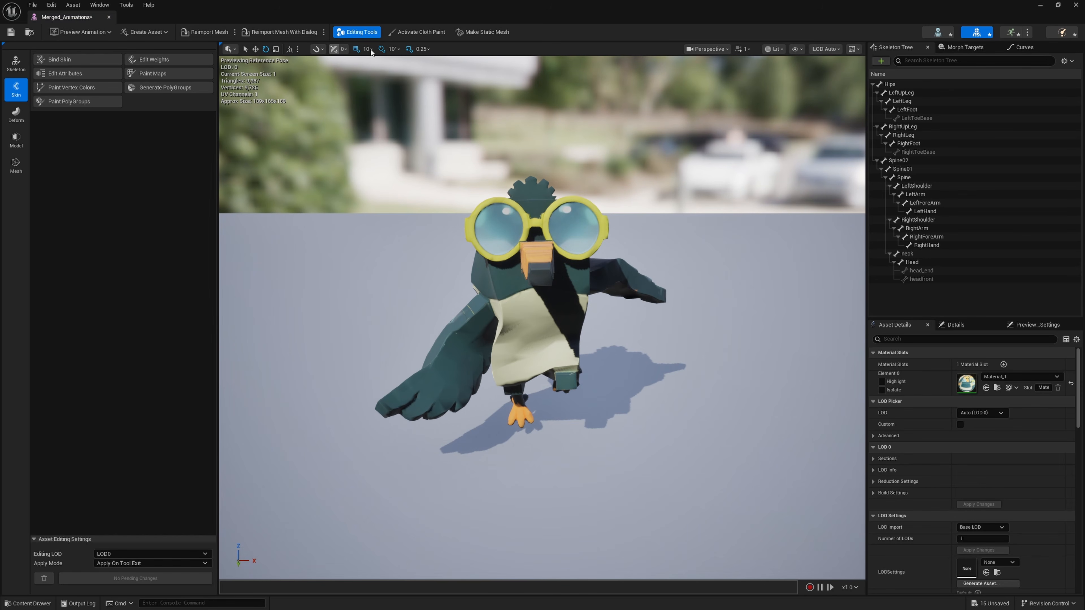
pyautogui.click(482, 34)
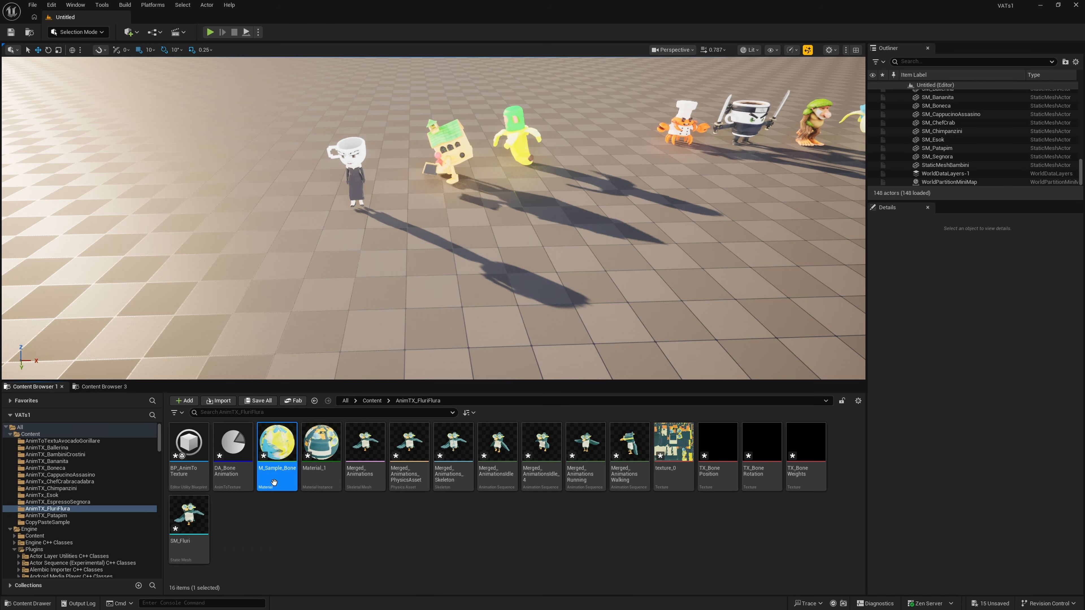
# Rename the copied M_Sample_Bone material as M_FluriFlura_Bone.
pyautogui.click(279, 469)
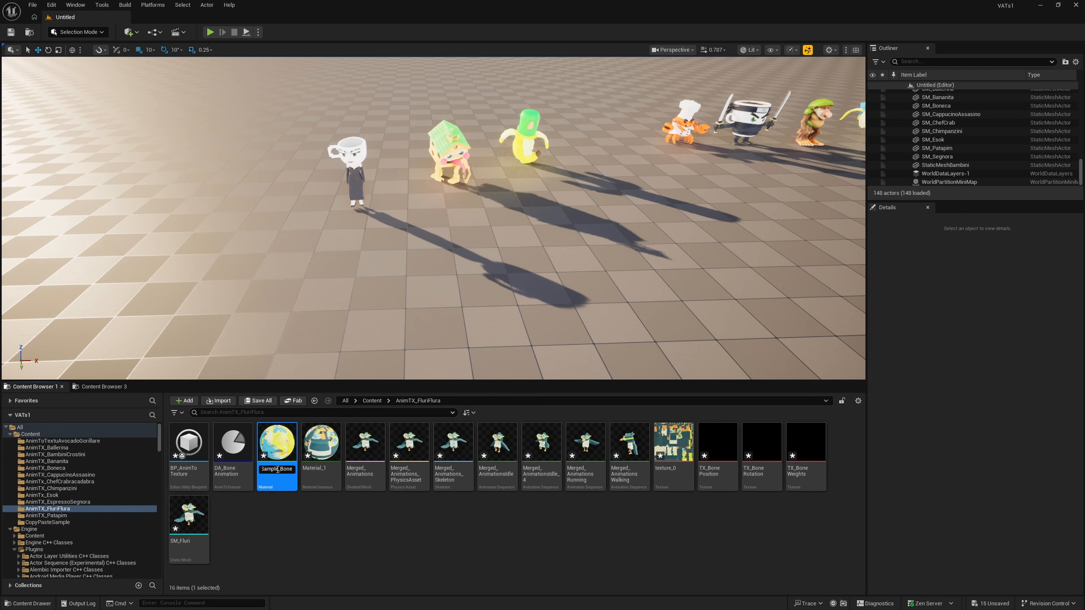
pyautogui.write('Fluri')
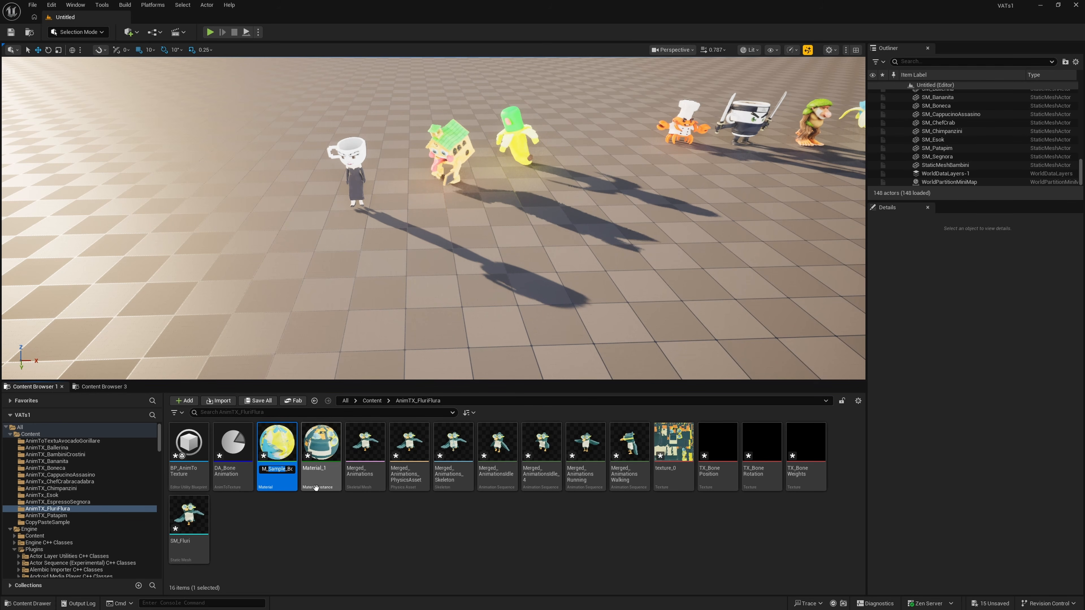
pyautogui.write('Flura_')
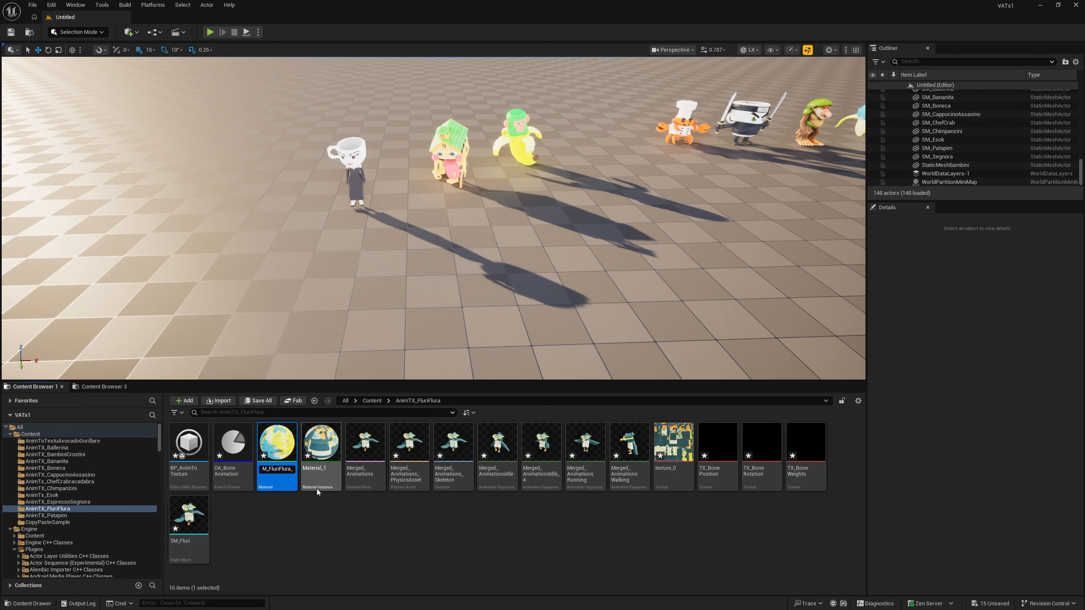
pyautogui.press('Return')
# Open M_FluriFlura_Bone and examine how MakeMaterialAttributes feeds through MF_BoneAnimation into the material output.
pyautogui.doubleClick(284, 476)
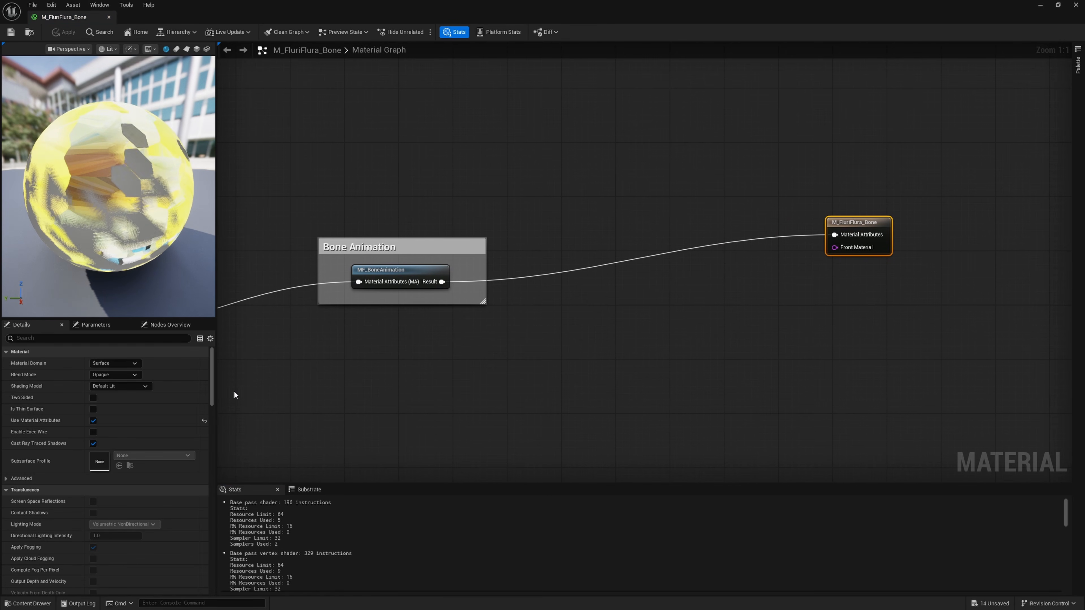
pyautogui.moveTo(303, 384); pyautogui.dragTo(436, 354, button='right')
pyautogui.moveTo(515, 352); pyautogui.dragTo(645, 312, button='right')
pyautogui.scroll(-1, 480, 353)
pyautogui.scroll(1, 707, 295)
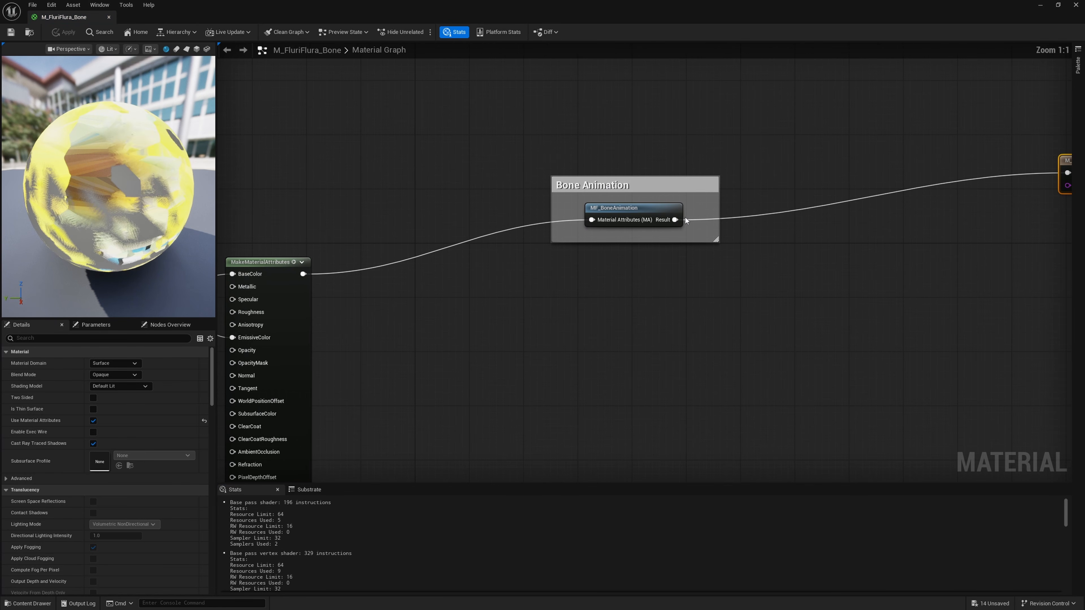
pyautogui.moveTo(629, 261); pyautogui.dragTo(554, 246, button='right')
pyautogui.moveTo(555, 349); pyautogui.dragTo(611, 242)
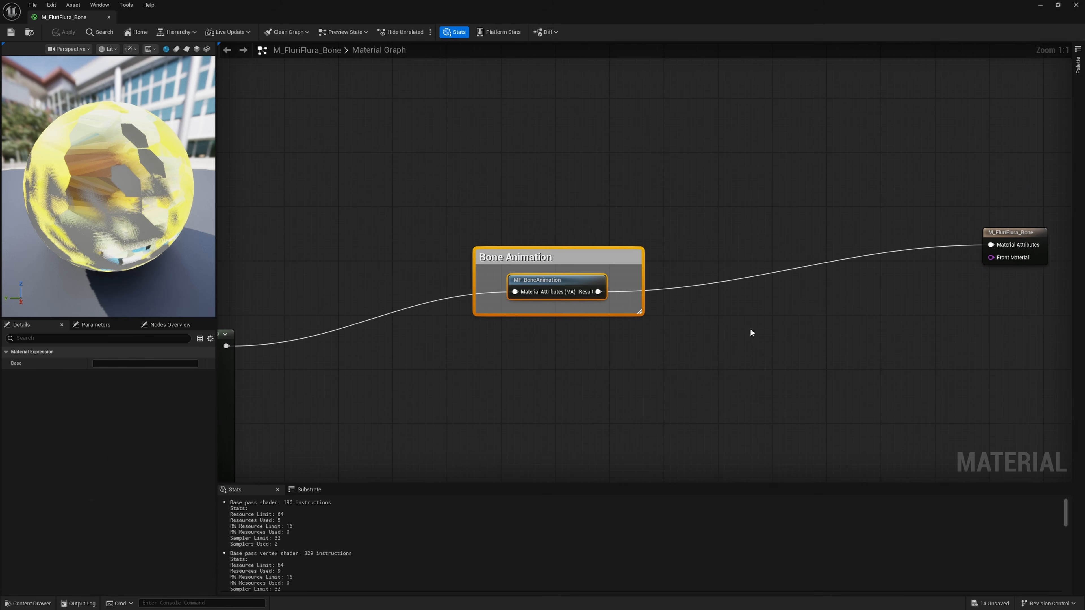
pyautogui.moveTo(933, 335); pyautogui.dragTo(753, 347, button='right')
pyautogui.click(752, 347)
pyautogui.moveTo(640, 338); pyautogui.dragTo(601, 300, button='right')
pyautogui.scroll(-1, 601, 300)
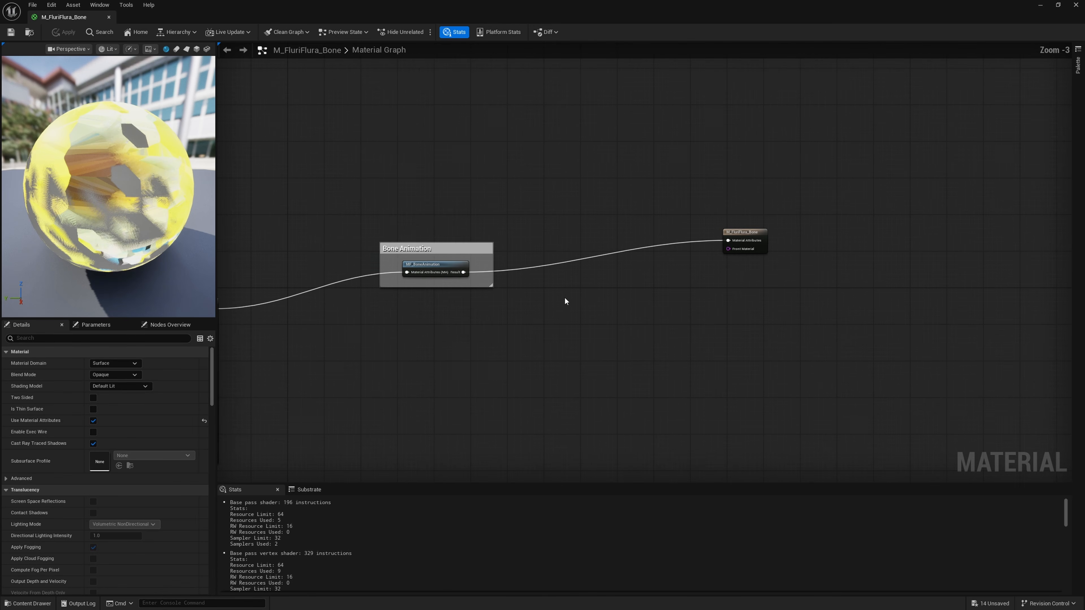
# Assign texture_0 from AnimTX_FluriFlura to M_FluriFlura_Bone's Texture Sample and create a material instance named MI_FluriFlura_Bone.
pyautogui.scroll(1, 746, 242)
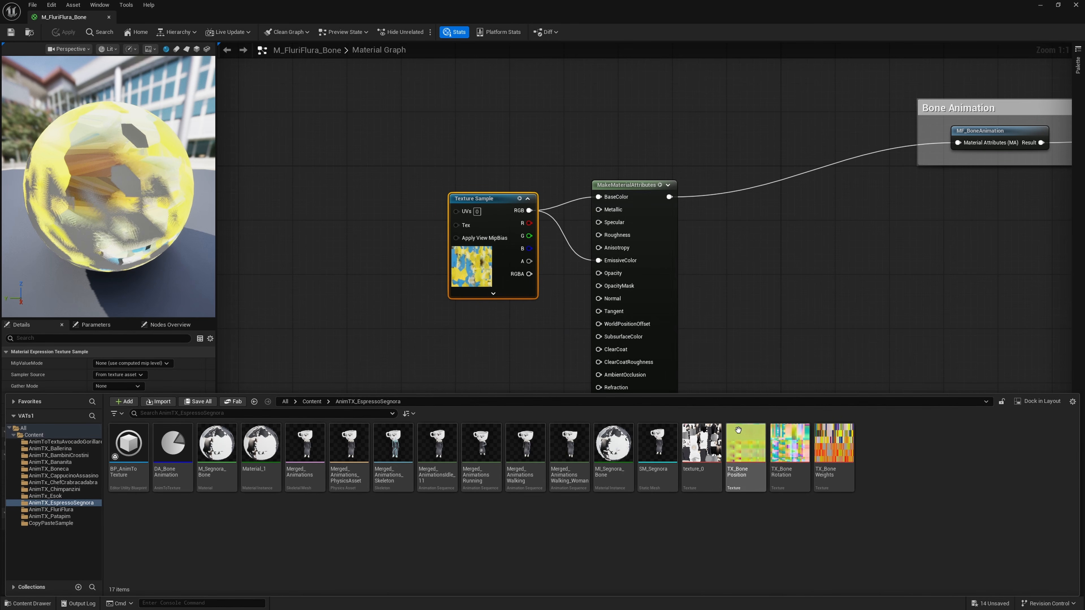
pyautogui.click(51, 510)
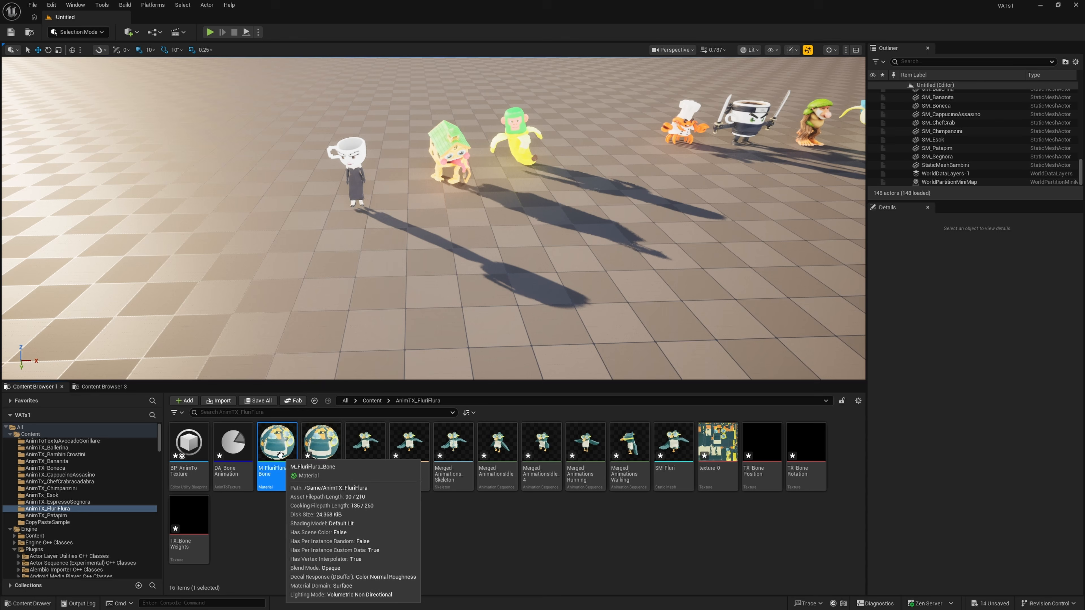
pyautogui.rightClick(273, 447)
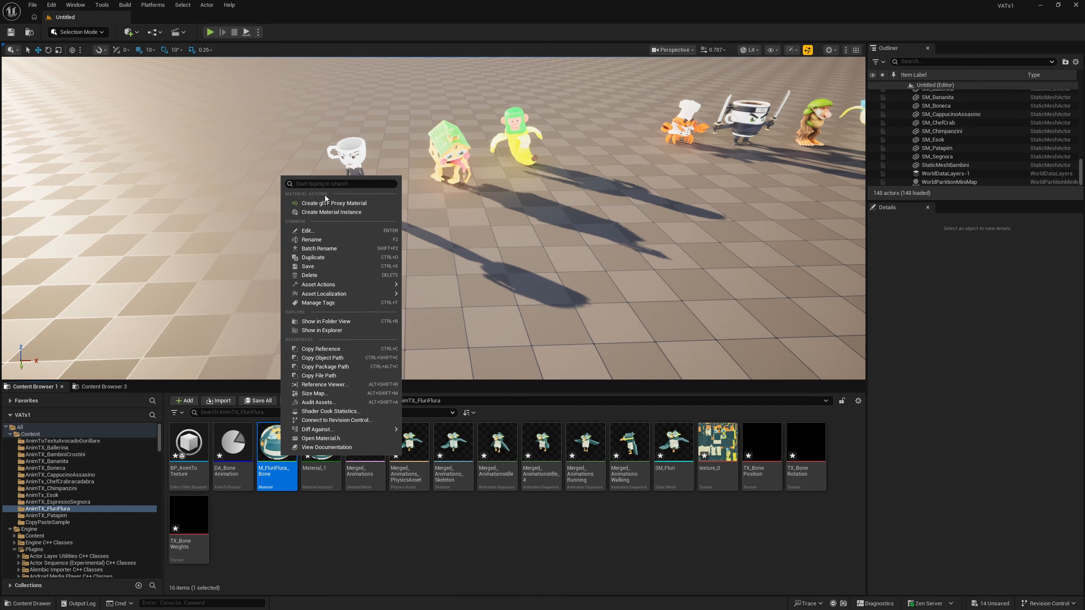
pyautogui.click(337, 212)
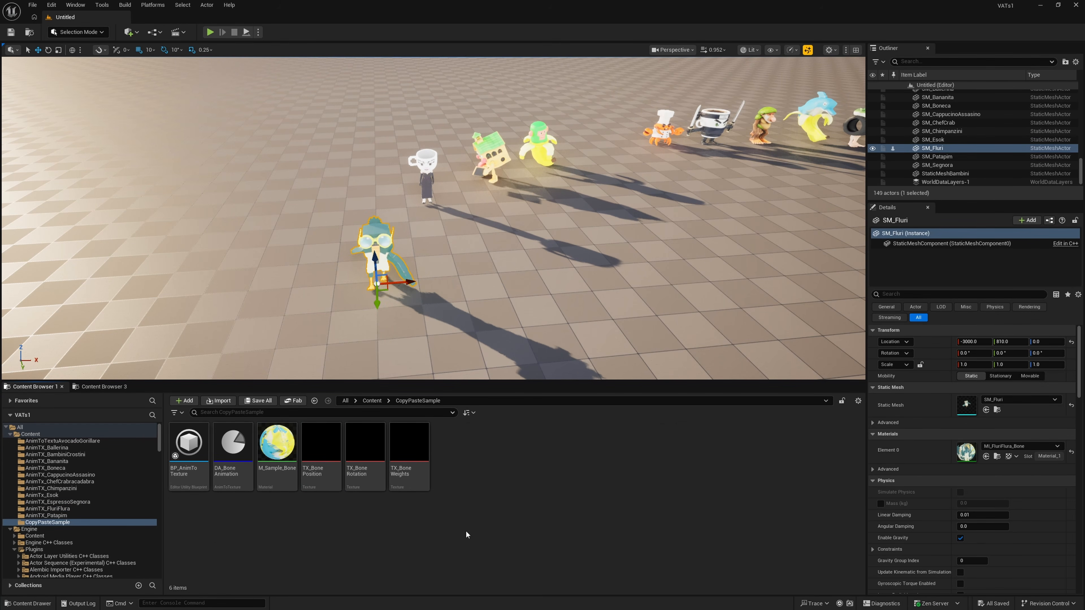
pyautogui.click(233, 449)
pyautogui.keyDown('ctrl'); pyautogui.click(189, 449); pyautogui.keyUp('ctrl')
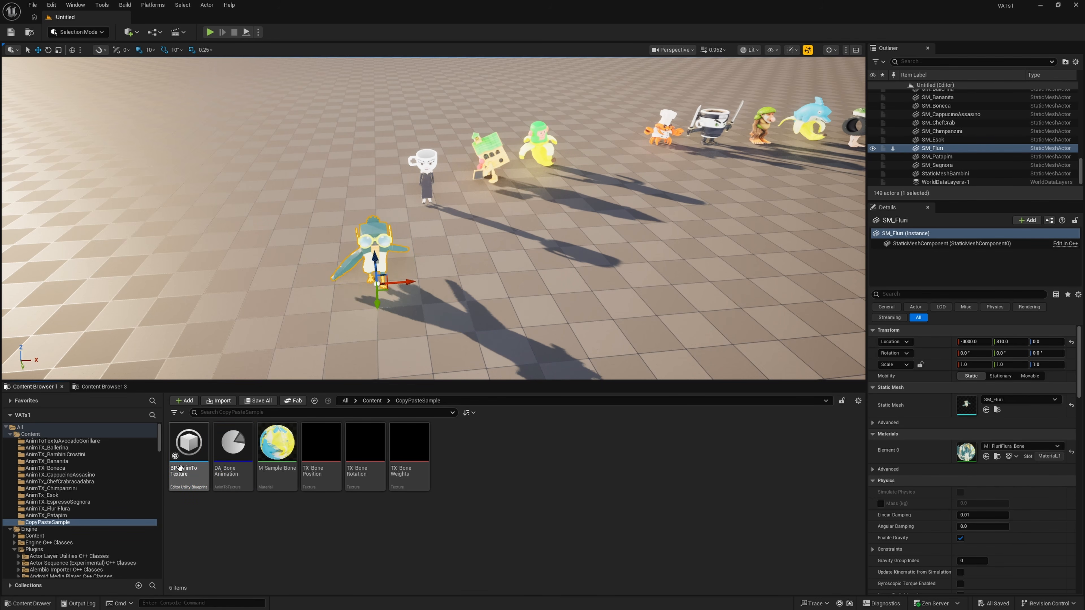
pyautogui.click(180, 468)
pyautogui.keyDown('ctrl'); pyautogui.click(233, 471); pyautogui.keyUp('ctrl')
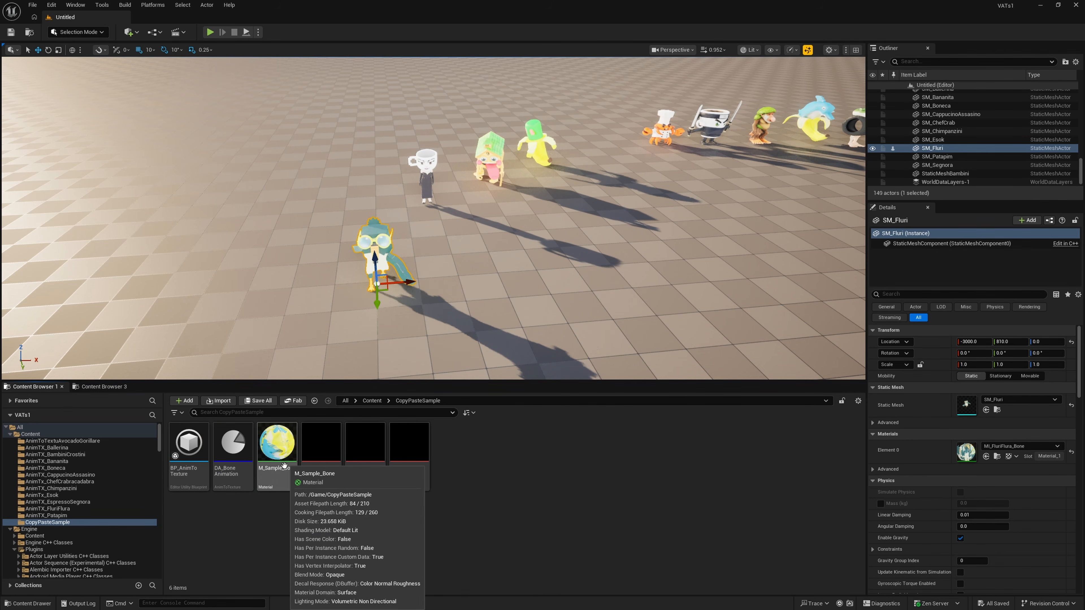
# Open the M_Sample_Bone material and examine how MF_BoneAnimation connects to the material output.
pyautogui.doubleClick(281, 475)
pyautogui.moveTo(438, 251); pyautogui.dragTo(468, 347, button='right')
pyautogui.scroll(-2, 444, 354)
pyautogui.moveTo(693, 301); pyautogui.dragTo(774, 304, button='right')
pyautogui.scroll(1, 523, 357)
pyautogui.scroll(1, 522, 357)
pyautogui.moveTo(522, 356); pyautogui.dragTo(383, 271)
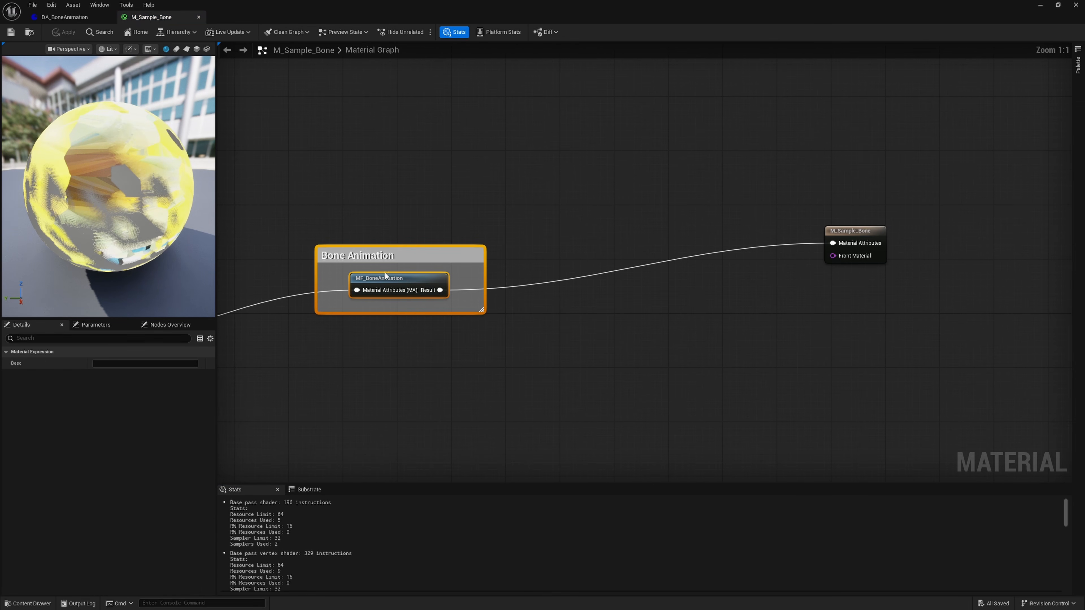
pyautogui.moveTo(748, 308); pyautogui.dragTo(659, 306, button='right')
# Turn Use Material Attributes off on the M_Sample_Bone output node and switch it back on.
pyautogui.click(770, 228)
pyautogui.scroll(-1, 475, 381)
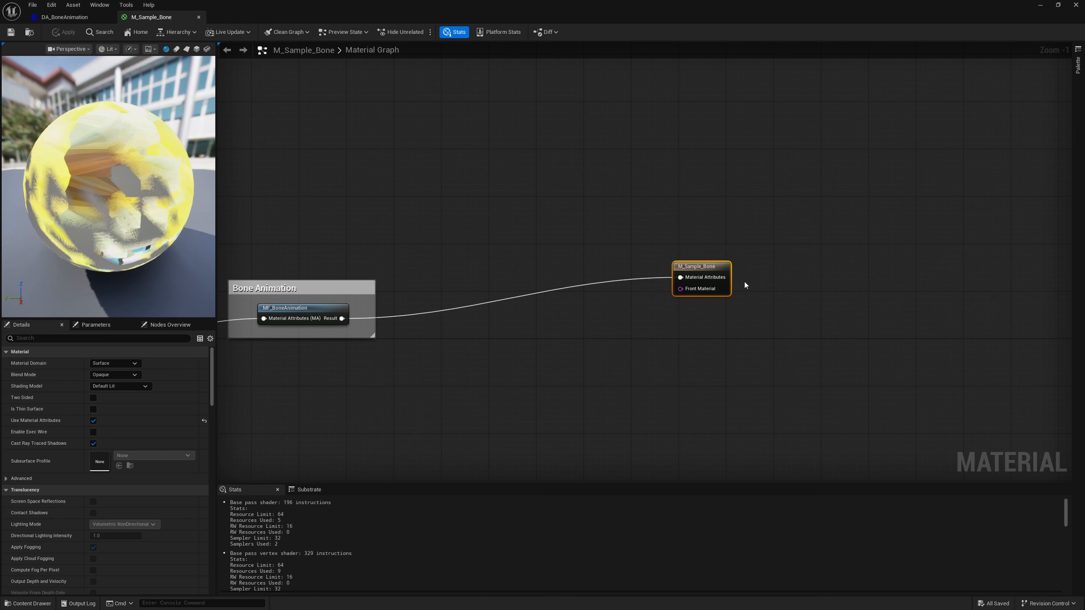
pyautogui.click(93, 420)
pyautogui.scroll(-1, 590, 335)
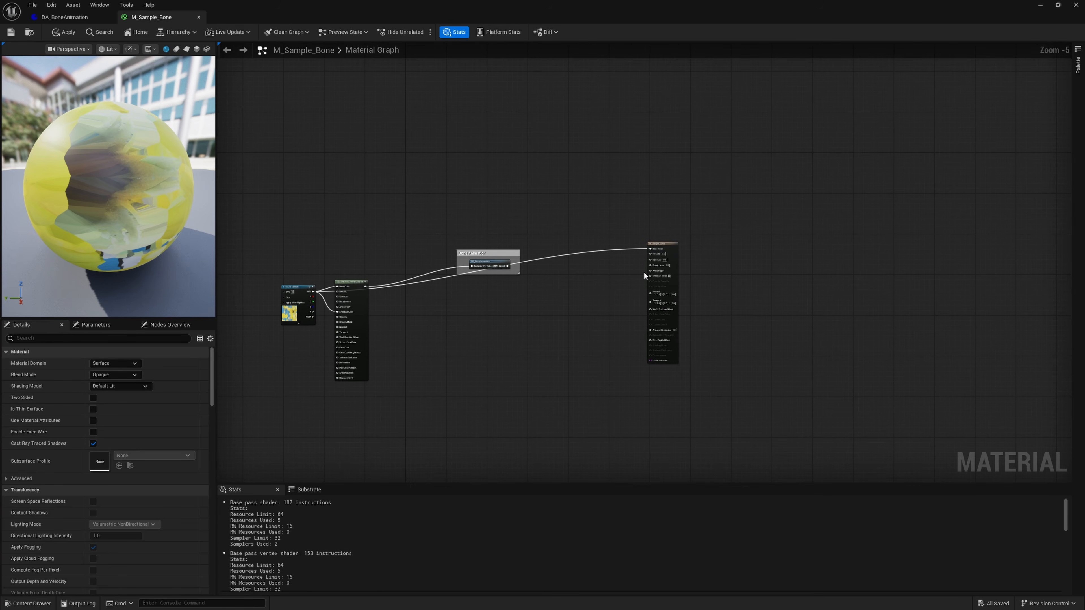
pyautogui.click(93, 419)
# Examine the MakeMaterialAttributes node's inputs and search the available graph nodes for MakeMaterialAttributes.
pyautogui.moveTo(389, 303); pyautogui.dragTo(707, 235, button='right')
pyautogui.scroll(-4, 624, 269)
pyautogui.scroll(6, 599, 253)
pyautogui.moveTo(575, 182); pyautogui.dragTo(568, 267, button='right')
pyautogui.click(577, 208)
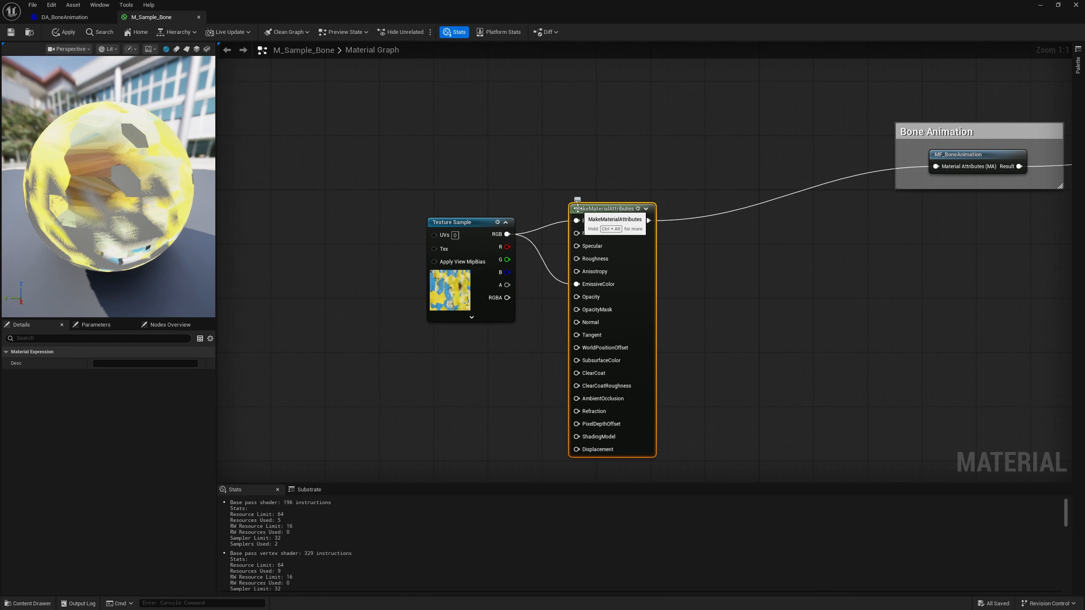
pyautogui.rightClick(560, 131)
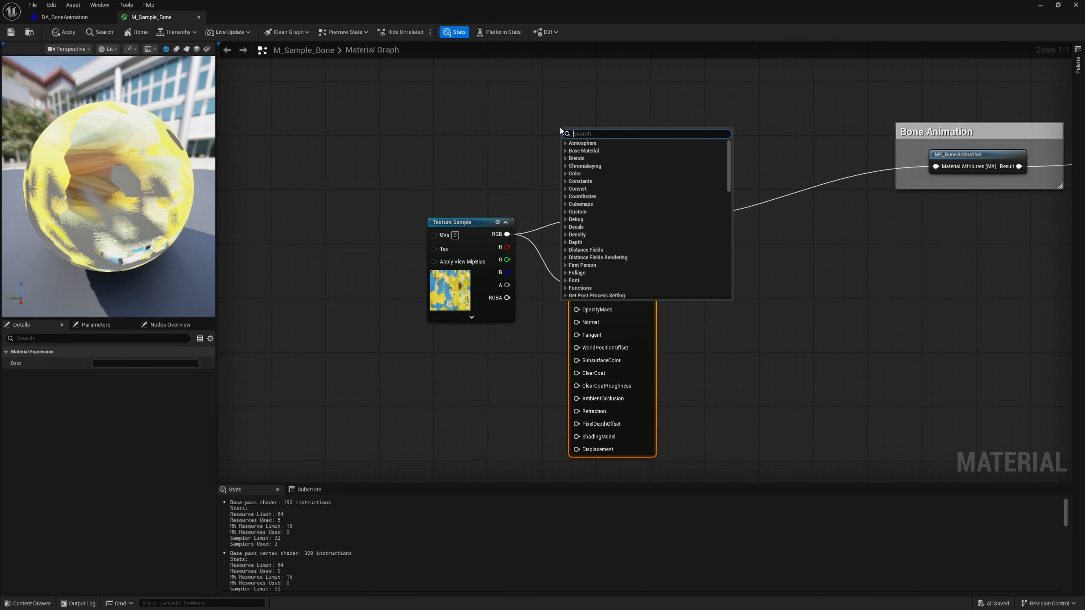
pyautogui.write('makemate')
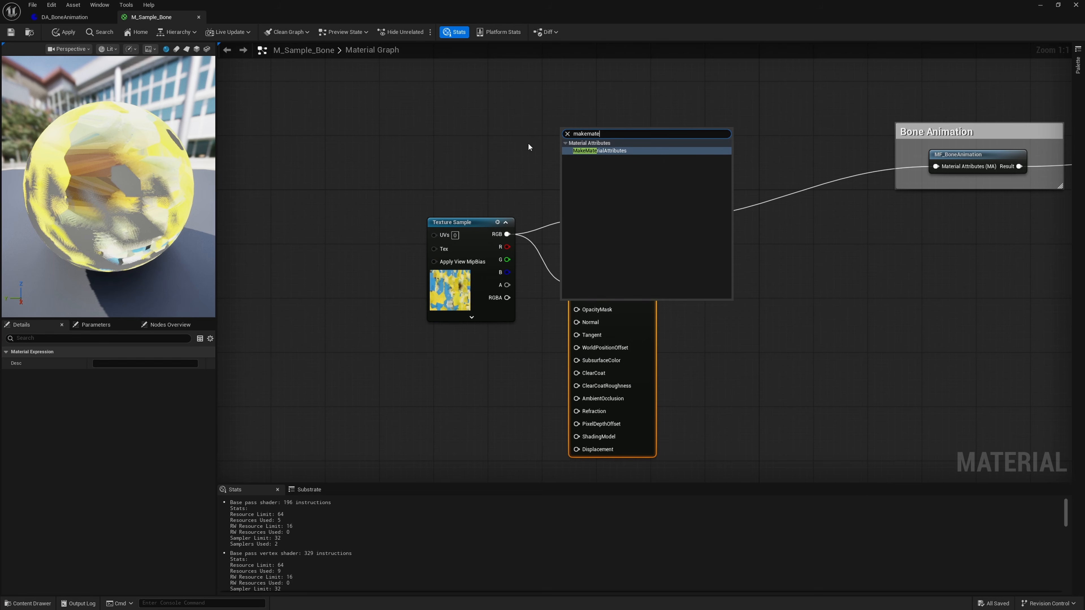
pyautogui.click(528, 147)
# Inspect the Texture Sample's texture setting alongside the AnimTX_FluriFlura assets, and return to the level editor.
pyautogui.click(452, 280)
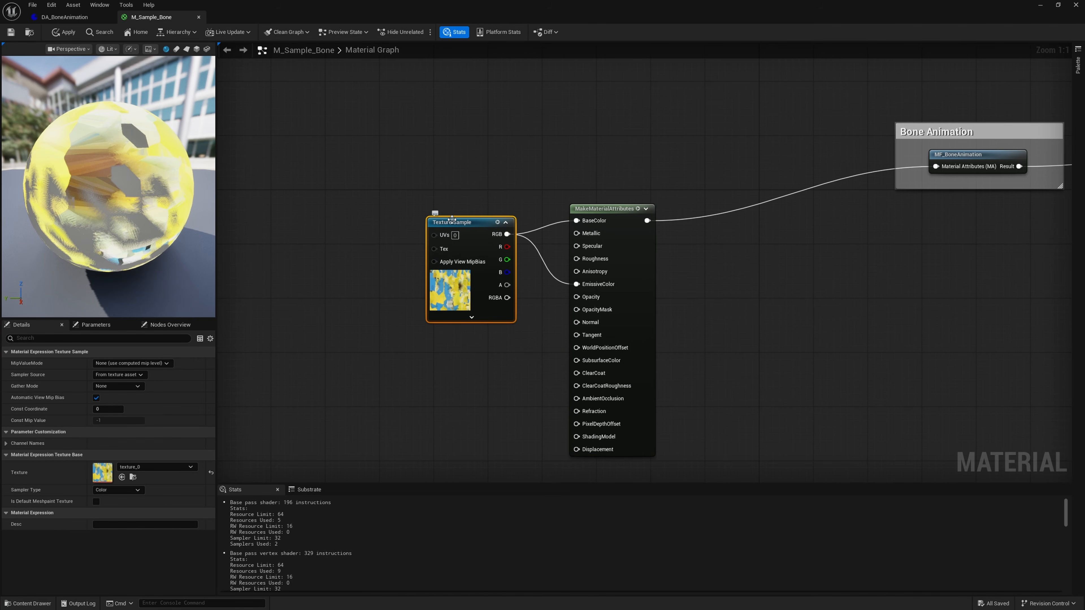
pyautogui.hotkey('ctrl', 'space')
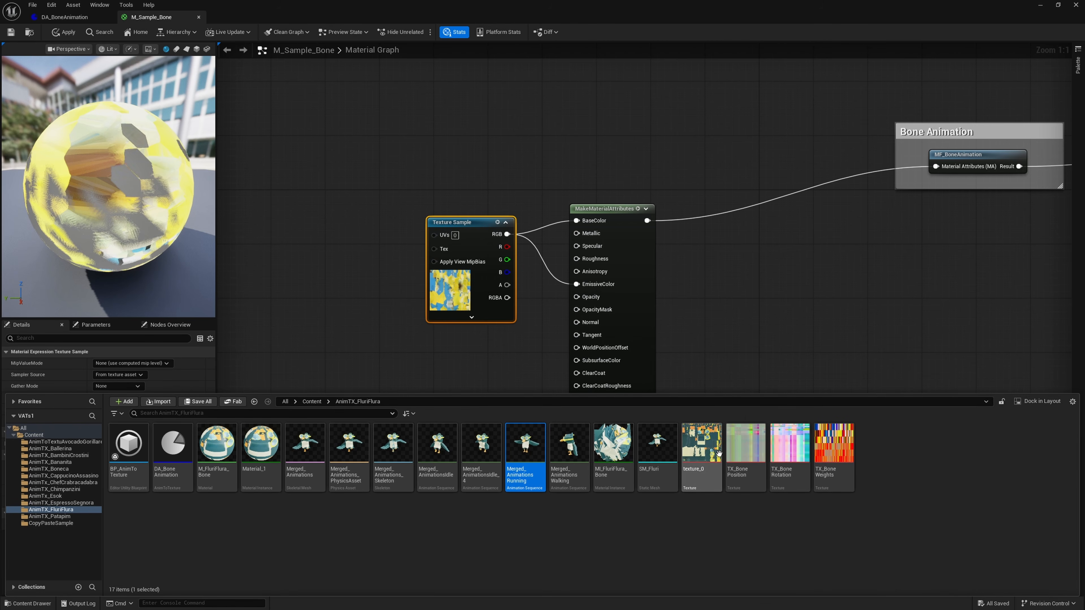
pyautogui.click(446, 369)
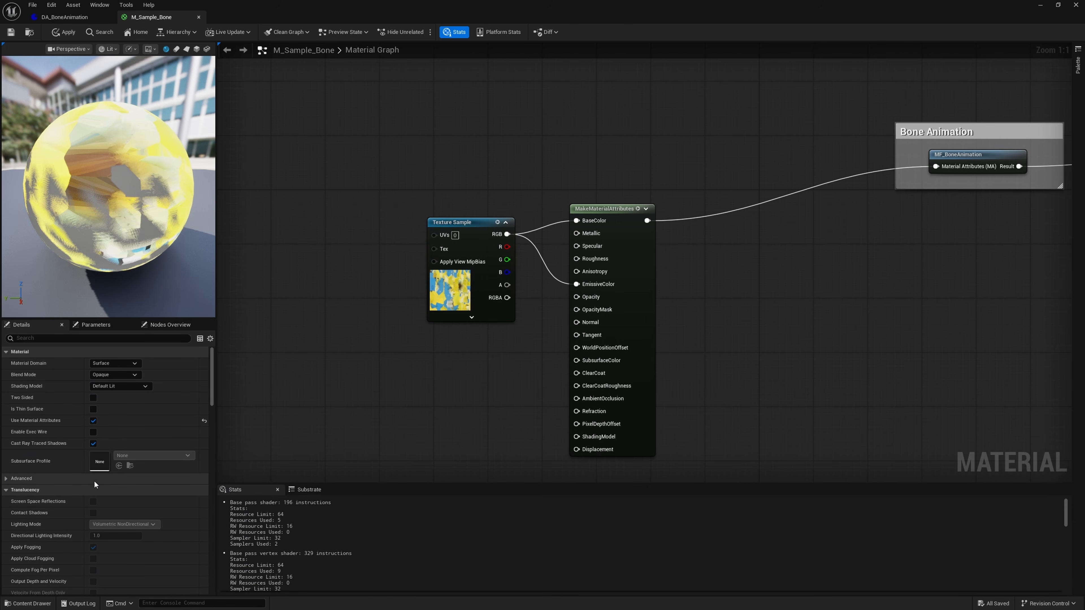
pyautogui.click(453, 273)
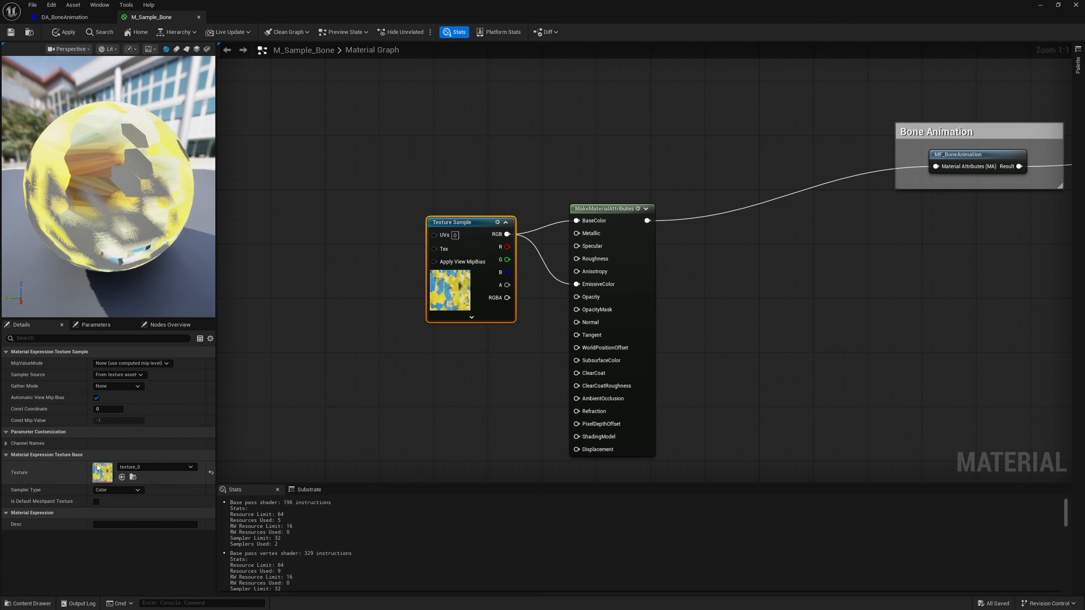
pyautogui.click(1040, 5)
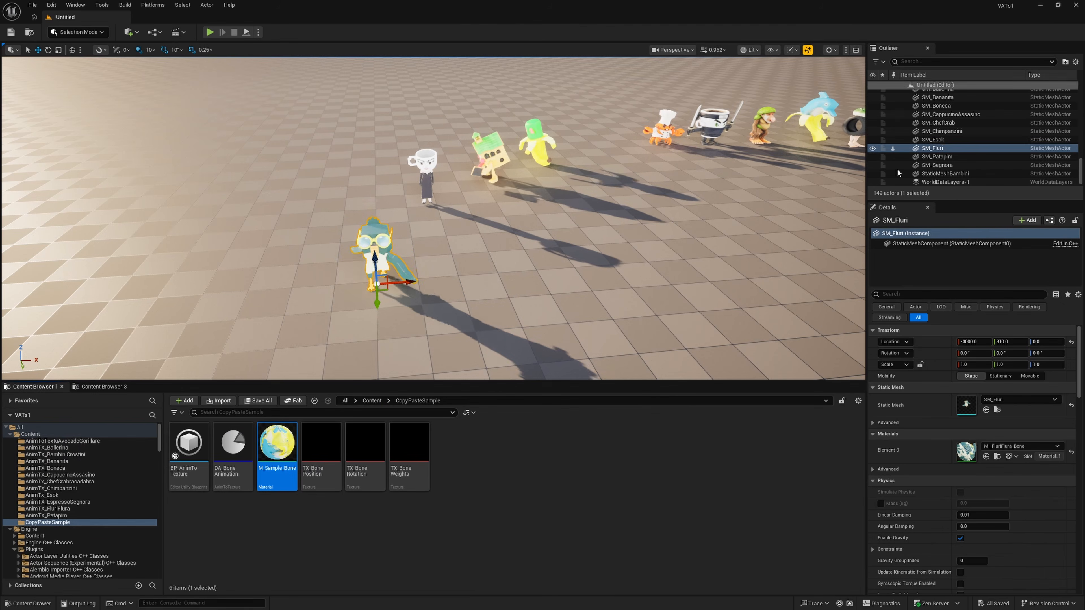
pyautogui.click(339, 561)
pyautogui.keyDown('ctrl'); pyautogui.click(315, 477); pyautogui.keyUp('ctrl')
pyautogui.keyDown('ctrl'); pyautogui.click(376, 475); pyautogui.keyUp('ctrl')
pyautogui.click(327, 524)
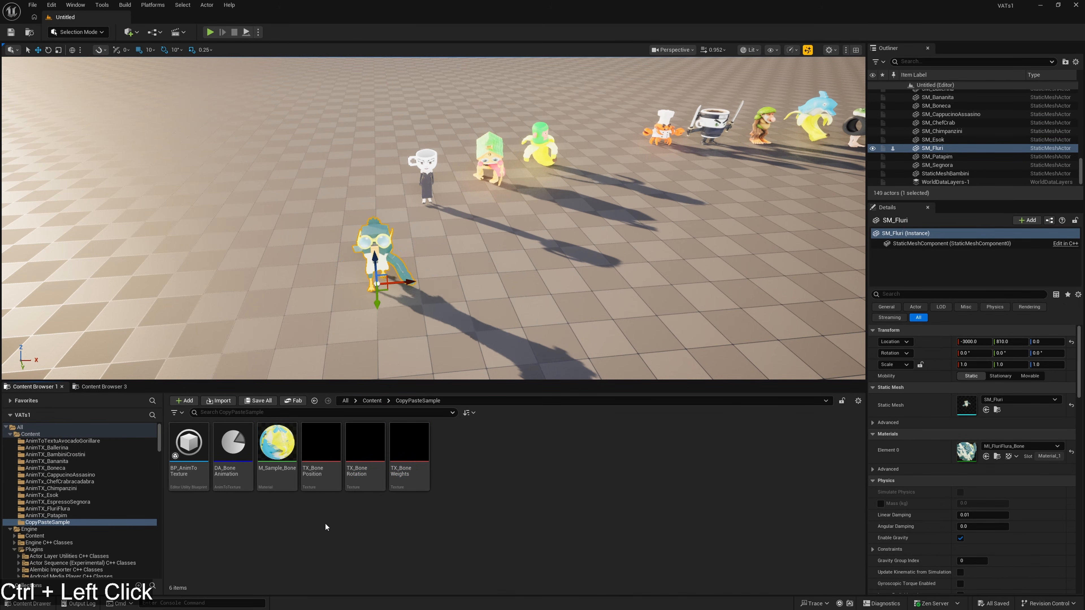
# Create a Render Target named test in the CopyPasteSample folder.
pyautogui.rightClick(327, 523)
pyautogui.moveTo(370, 333)
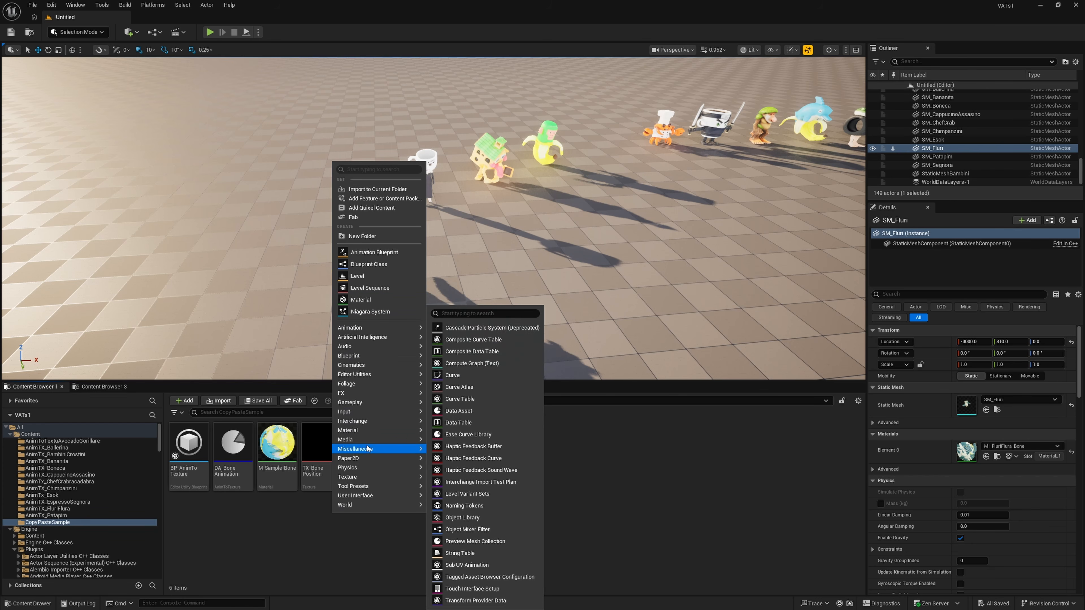
pyautogui.moveTo(359, 478)
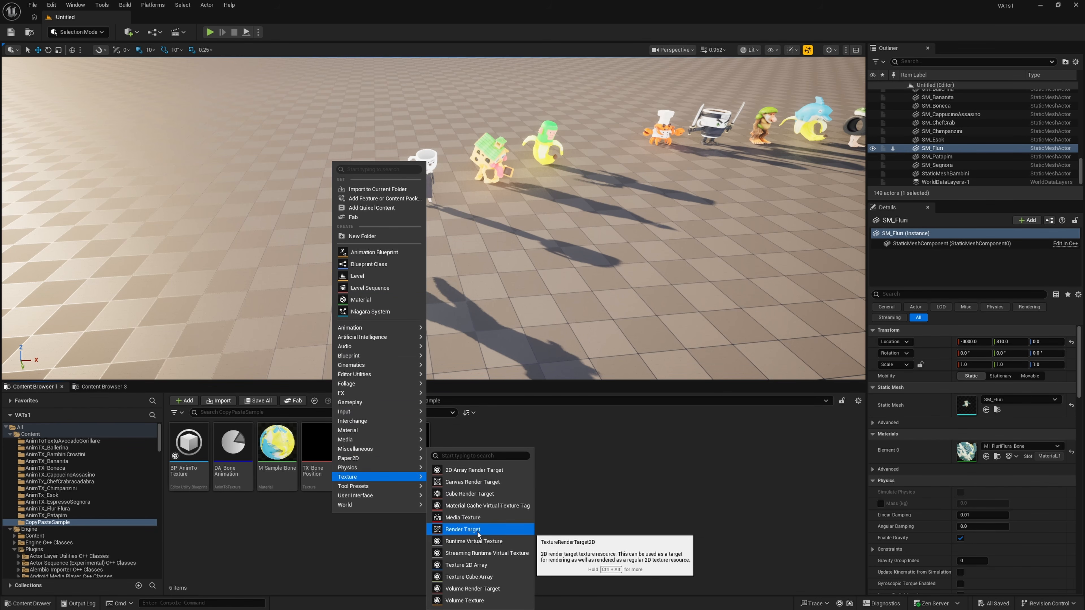
pyautogui.click(462, 530)
pyautogui.write('test')
pyautogui.press('Return')
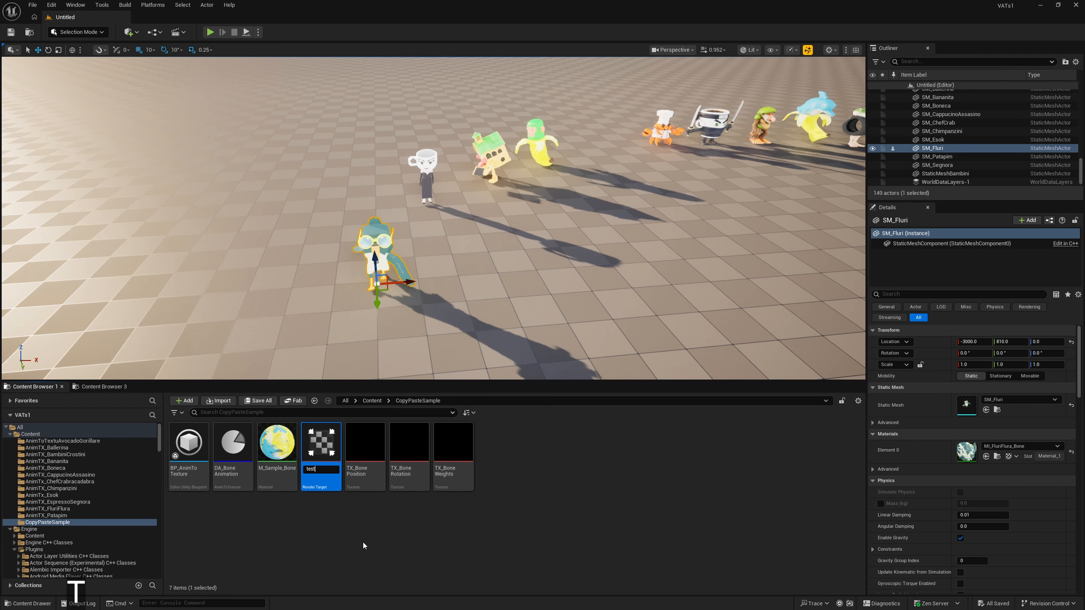
# Create a static texture from the test render target and delete the render target.
pyautogui.rightClick(328, 480)
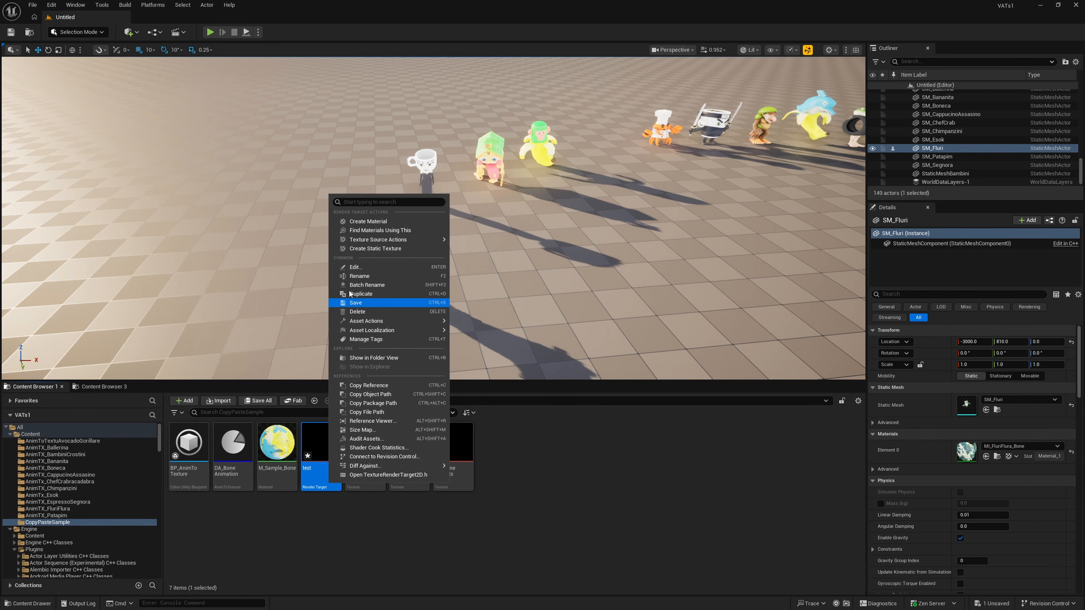
pyautogui.click(380, 248)
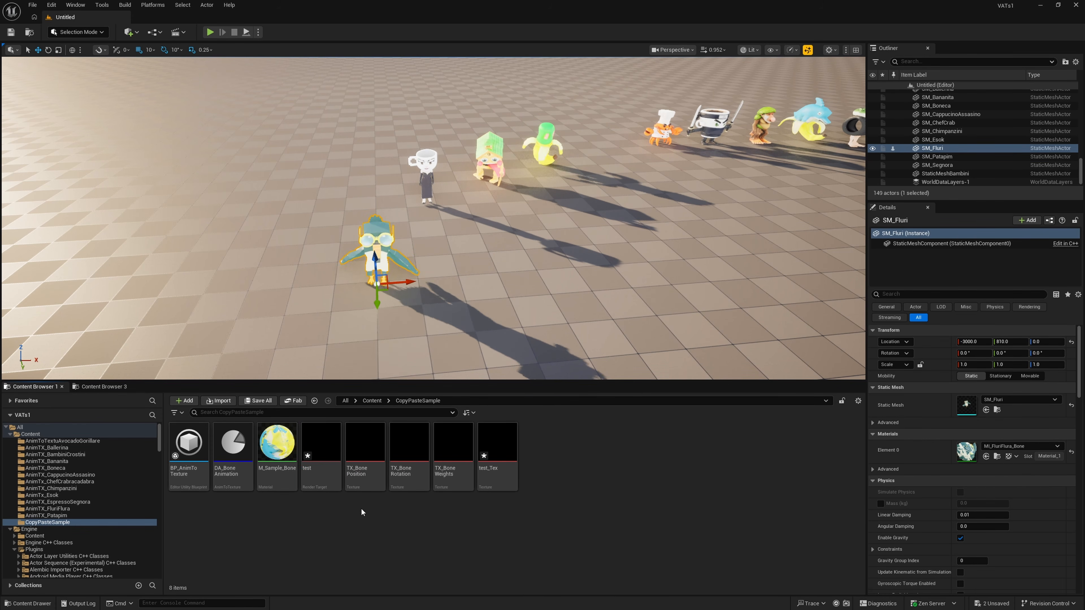
pyautogui.rightClick(330, 478)
pyautogui.press('Escape')
pyautogui.press('Delete')
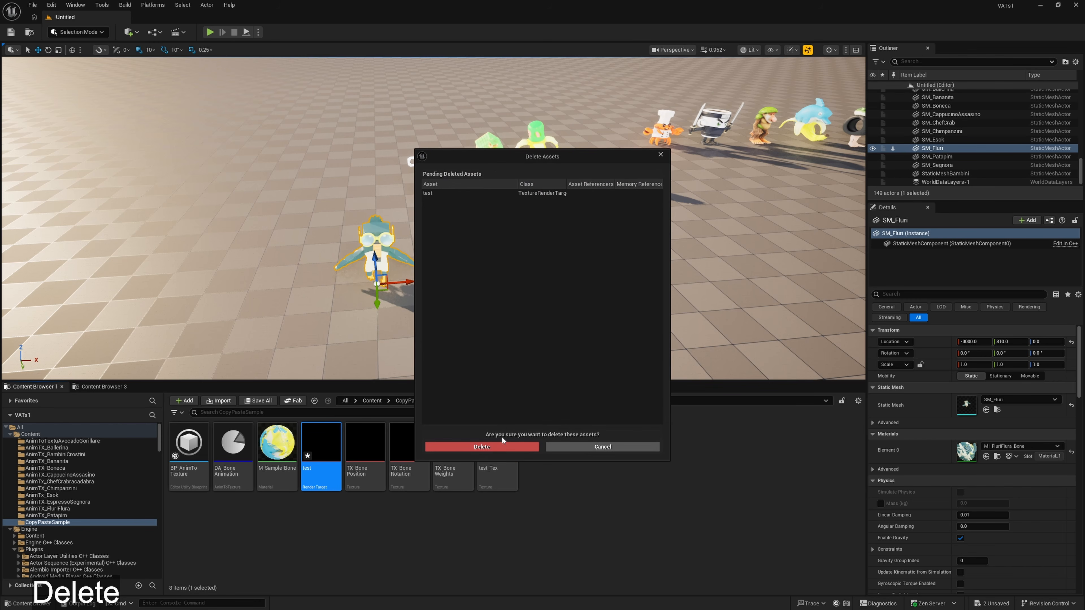
pyautogui.click(500, 446)
# Rename the test_Tex texture as TX_BonePosition2, reusing the name of the existing TX_BonePosition texture.
pyautogui.click(318, 475)
pyautogui.press('F2')
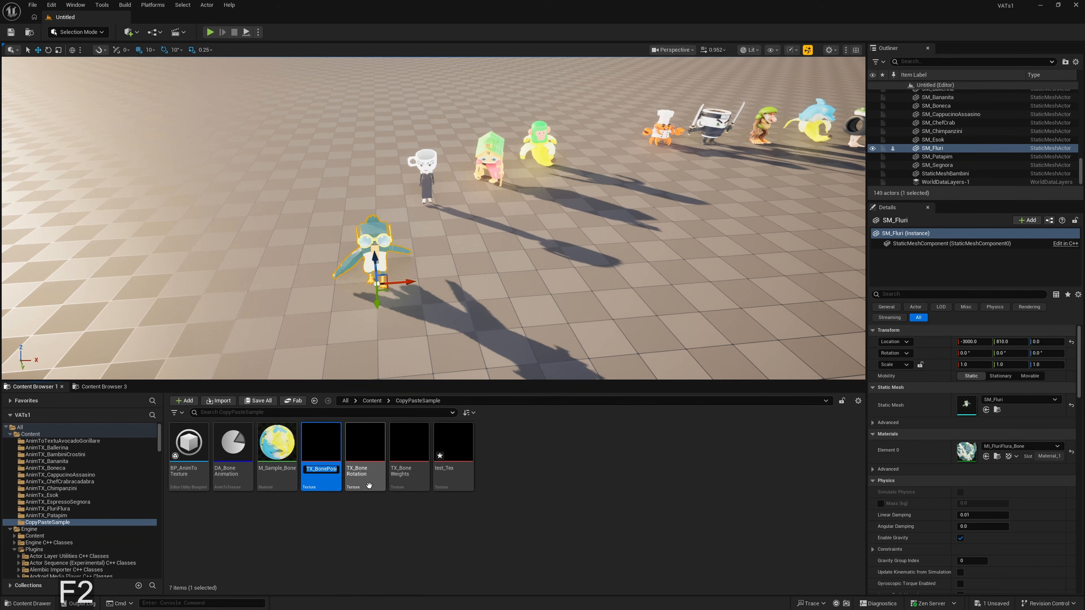
pyautogui.hotkey('ctrl', 'c')
pyautogui.click(419, 498)
pyautogui.click(451, 477)
pyautogui.press('F2')
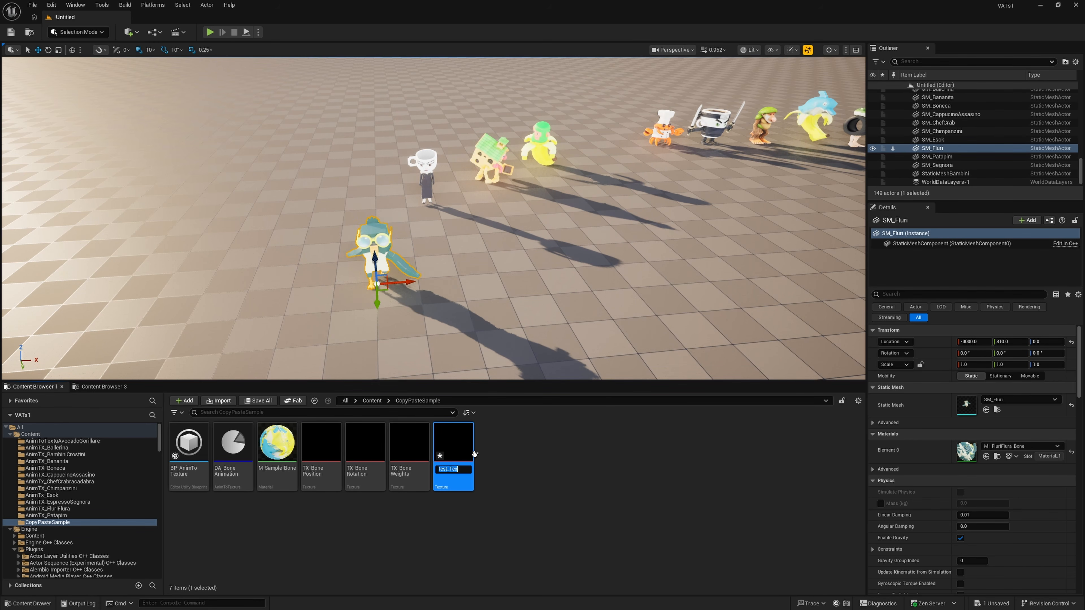
pyautogui.hotkey('ctrl', 'v')
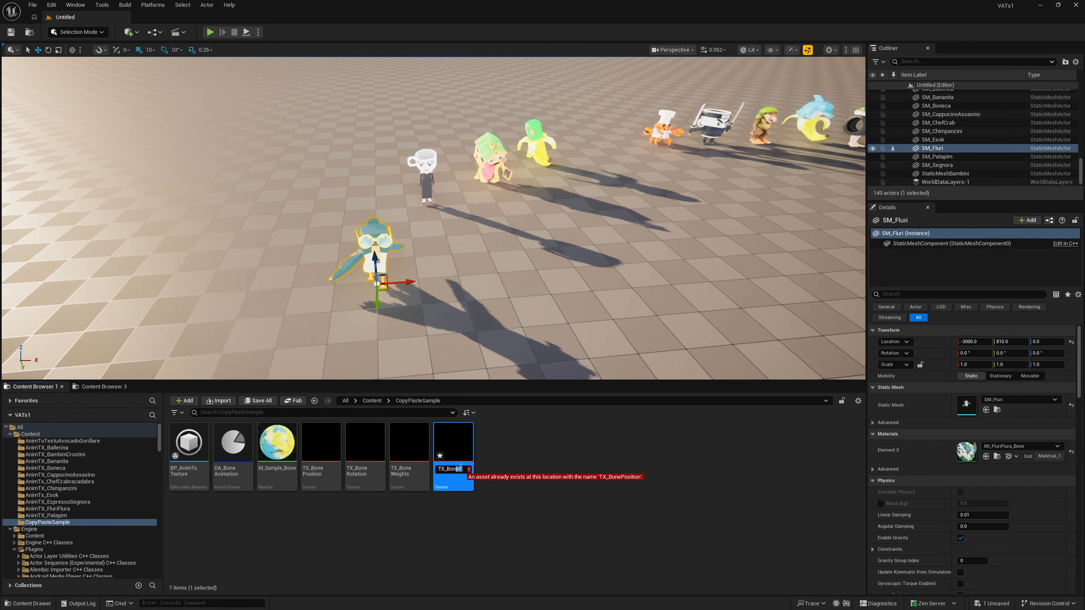
pyautogui.write('2')
pyautogui.press('Return')
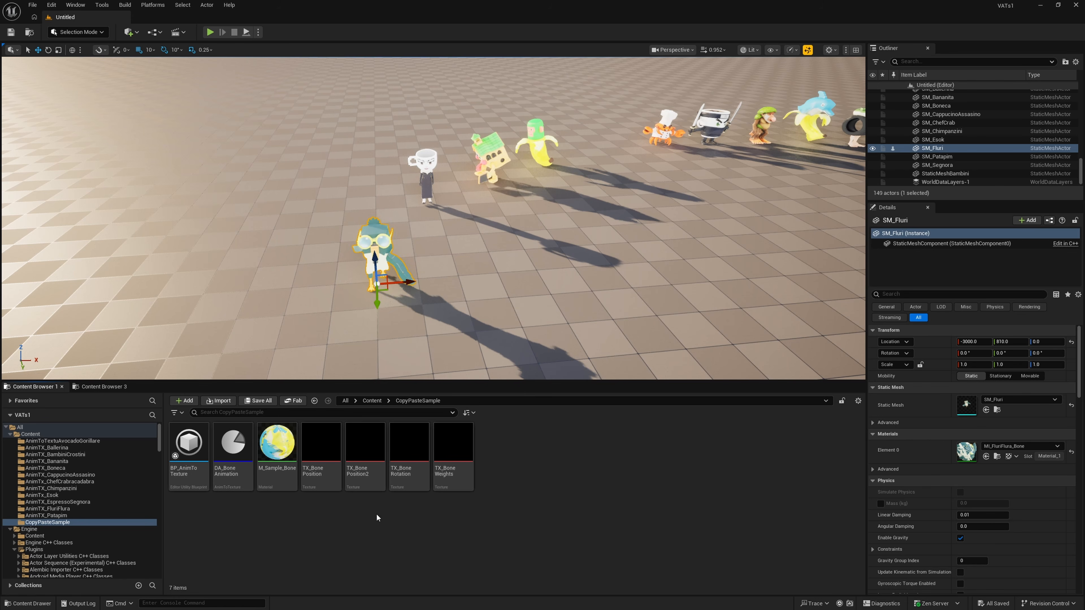
# Place SM_Fluri in the level beside the other characters and assign MI_FluriFlura_Bone to its material Element 0.
pyautogui.moveTo(369, 476)
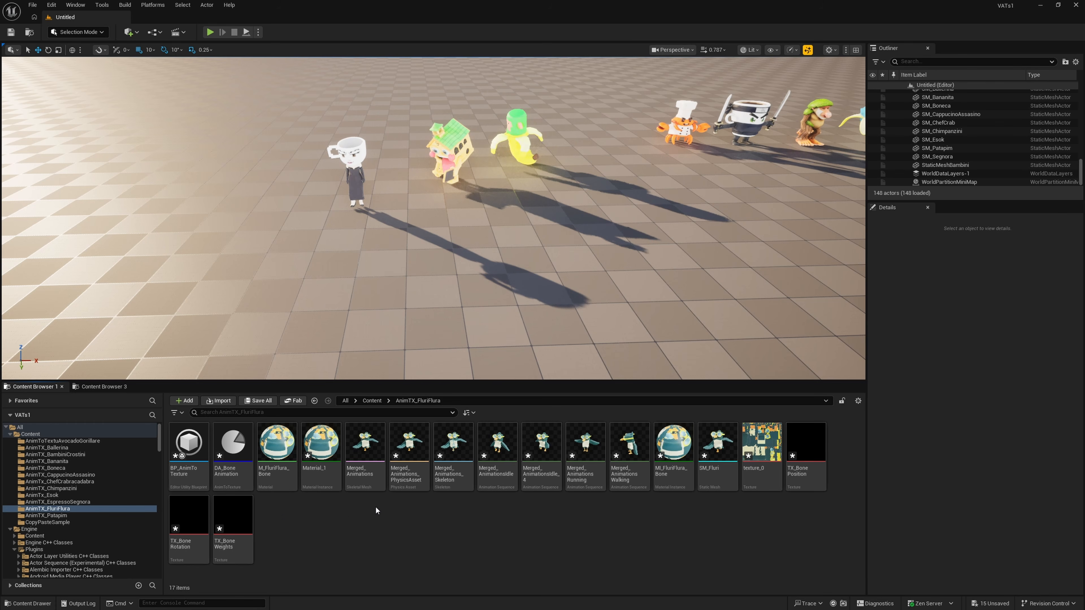
pyautogui.moveTo(718, 444); pyautogui.dragTo(223, 299)
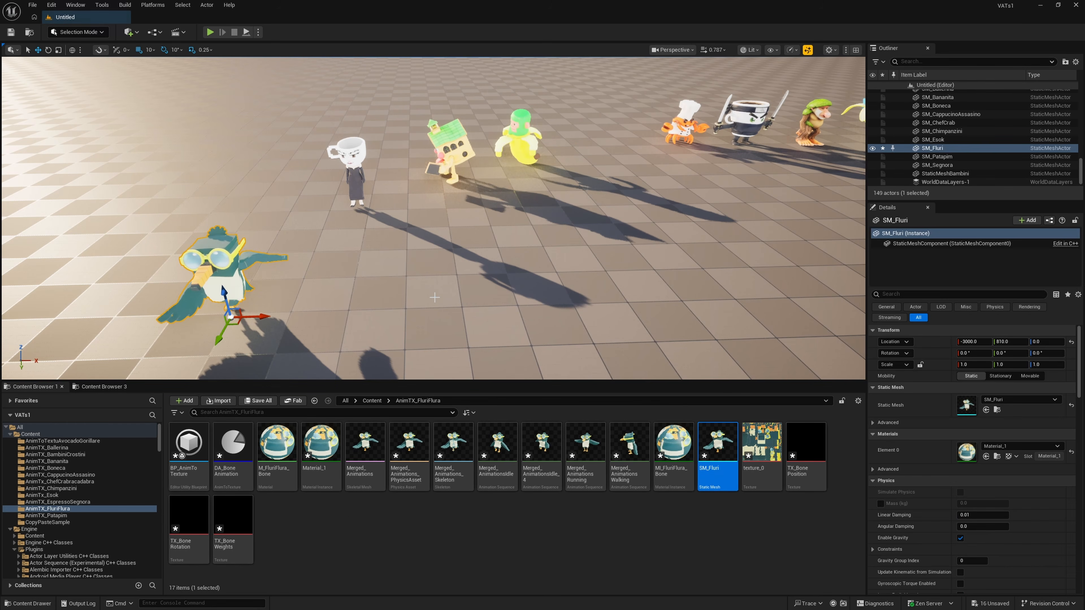
pyautogui.press('f')
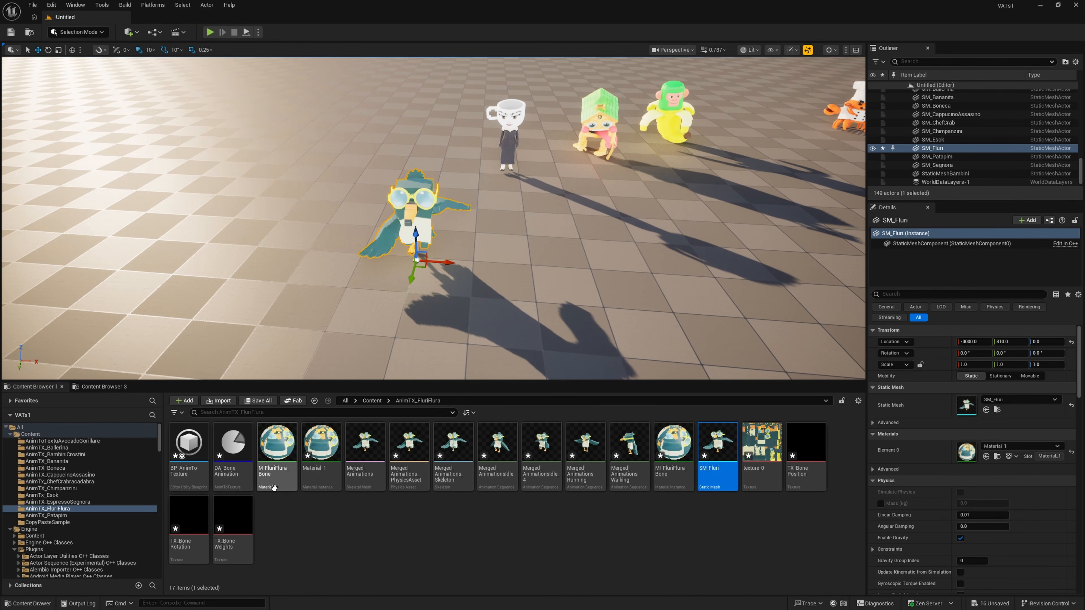
pyautogui.moveTo(674, 444); pyautogui.dragTo(983, 451)
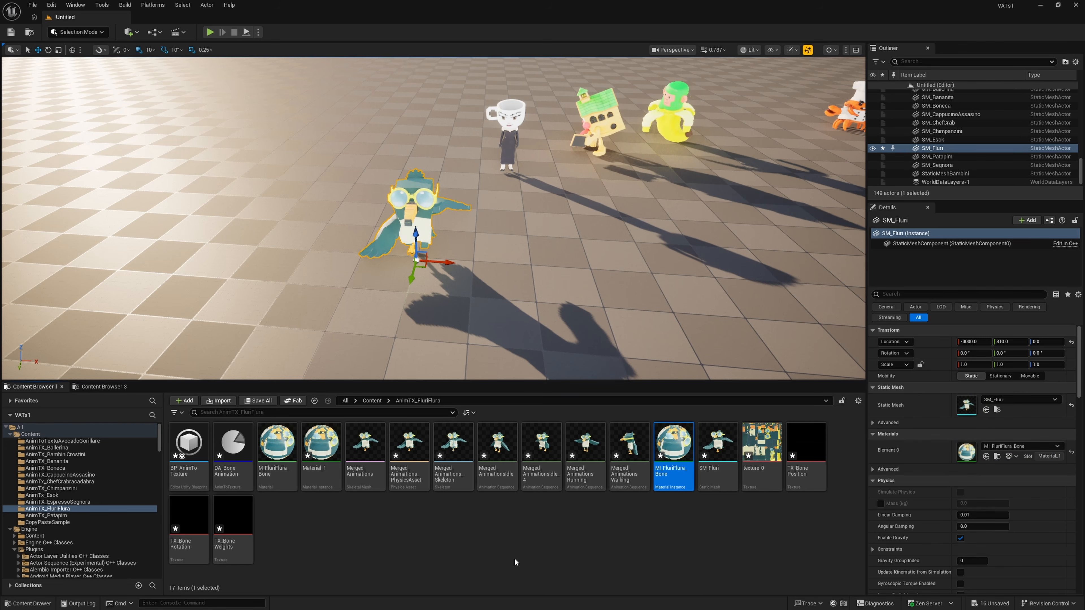
# Open FluriFlura's BP_AnimToTexture and set the BoneDataAsset variable's default value to DA_BoneAnimation from AnimTX_FluriFlura.
pyautogui.doubleClick(202, 476)
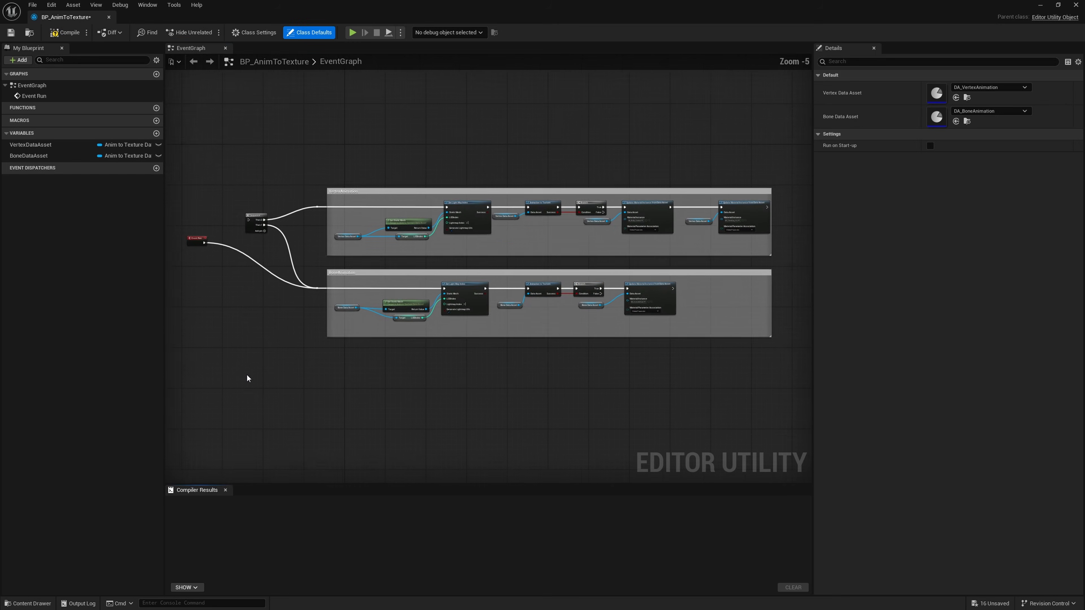
pyautogui.moveTo(247, 375); pyautogui.dragTo(420, 402, button='right')
pyautogui.scroll(3, 360, 312)
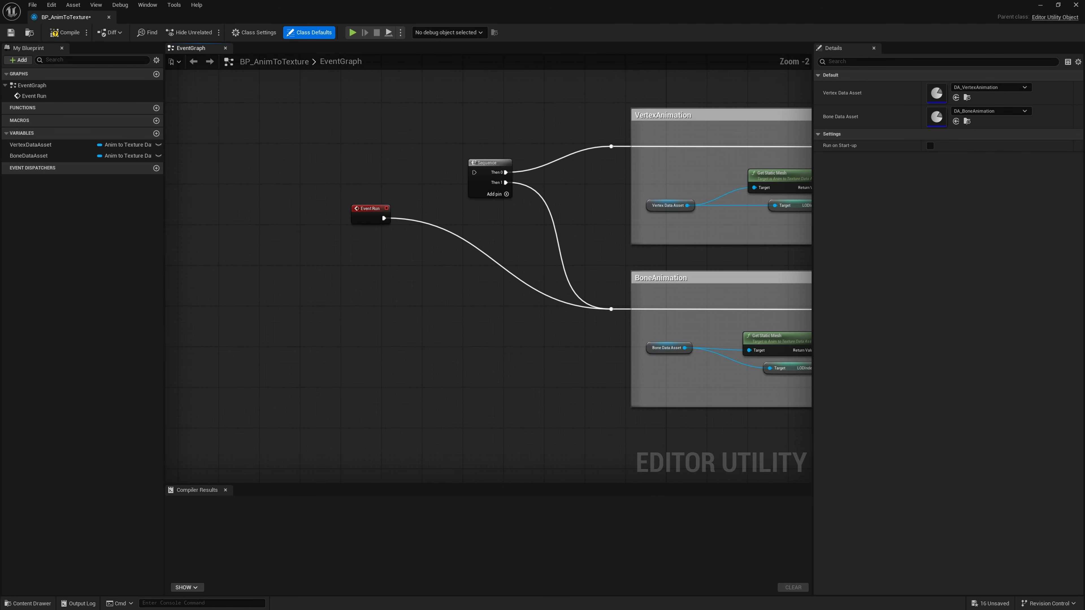
pyautogui.moveTo(474, 212); pyautogui.dragTo(343, 272, button='right')
pyautogui.moveTo(559, 366); pyautogui.dragTo(287, 301, button='right')
pyautogui.moveTo(553, 332); pyautogui.dragTo(406, 341, button='right')
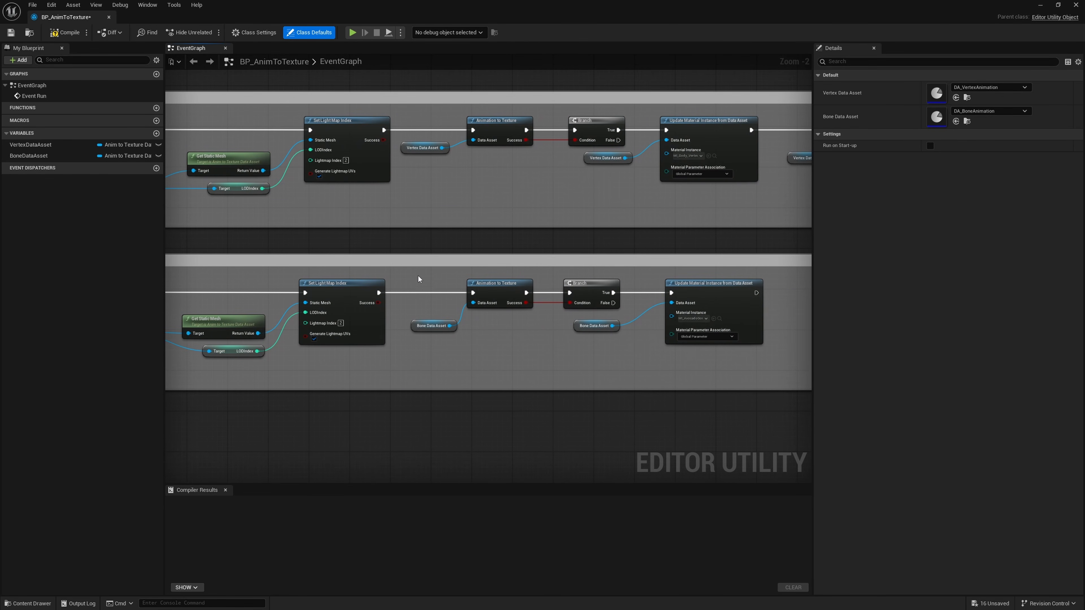
pyautogui.scroll(2, 432, 315)
pyautogui.click(517, 301)
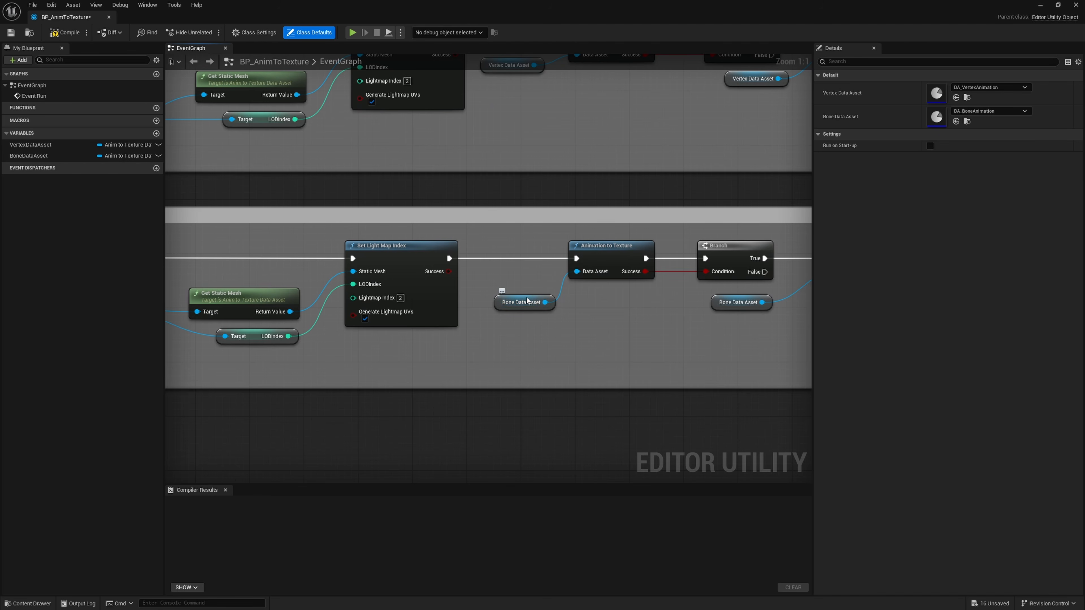
pyautogui.click(30, 602)
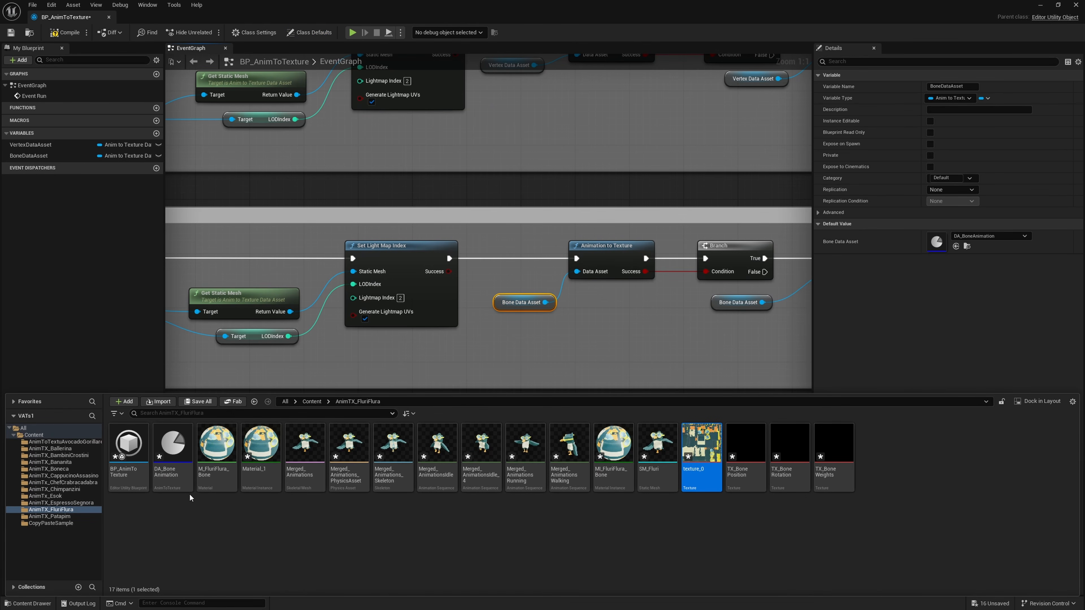
pyautogui.moveTo(176, 479); pyautogui.dragTo(965, 243)
# Assign MI_FluriFlura_Bone as the Material Instance of the bone section's Update Material Instance from Data Asset node and save the blueprint.
pyautogui.moveTo(700, 324); pyautogui.dragTo(396, 331, button='right')
pyautogui.moveTo(645, 305); pyautogui.dragTo(573, 312, button='right')
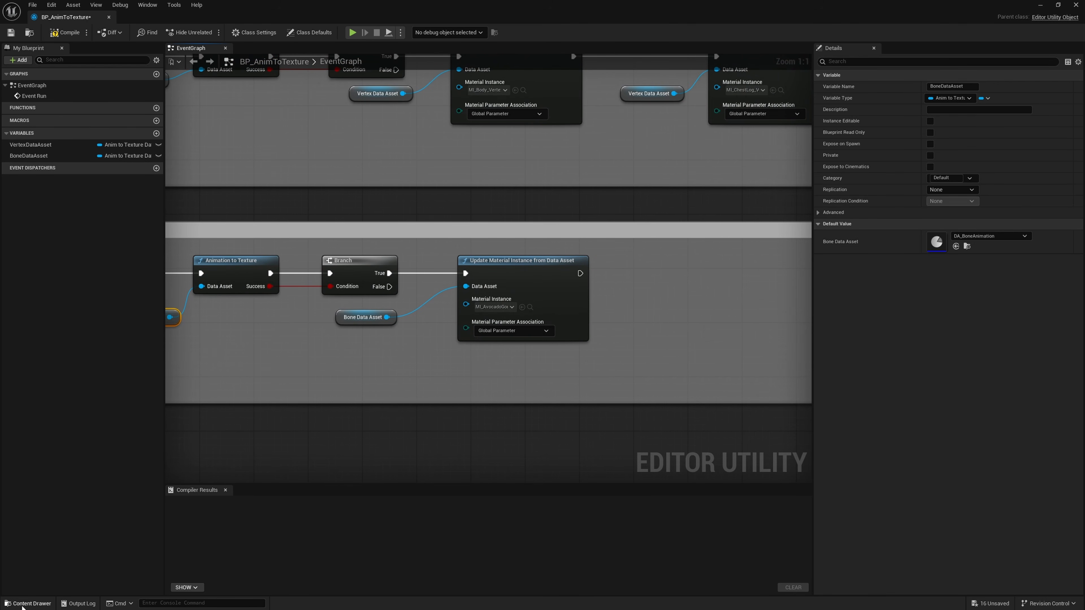
pyautogui.click(22, 604)
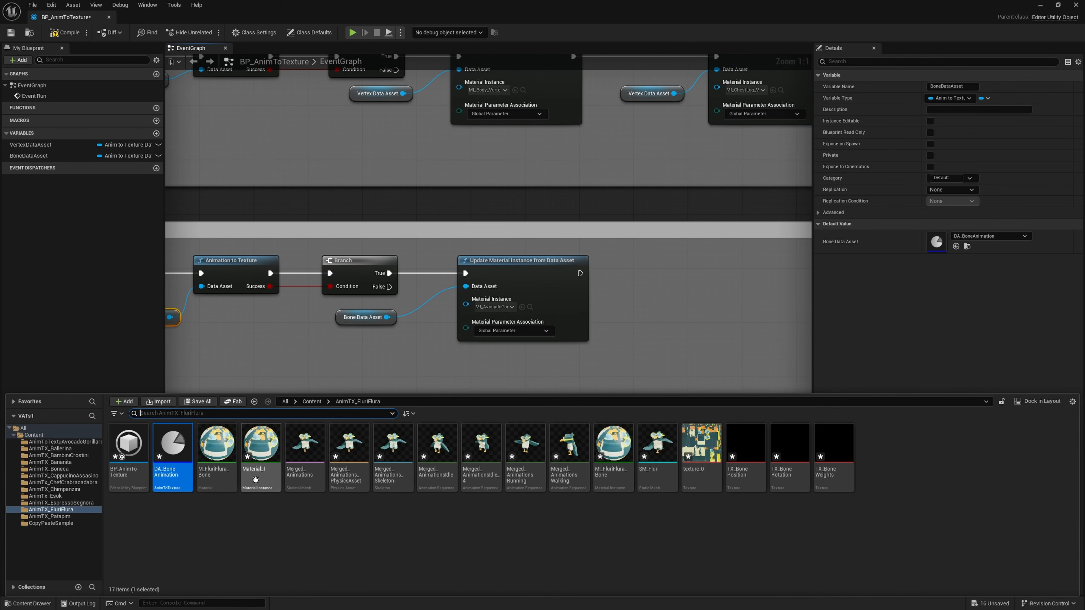
pyautogui.moveTo(613, 447); pyautogui.dragTo(492, 300)
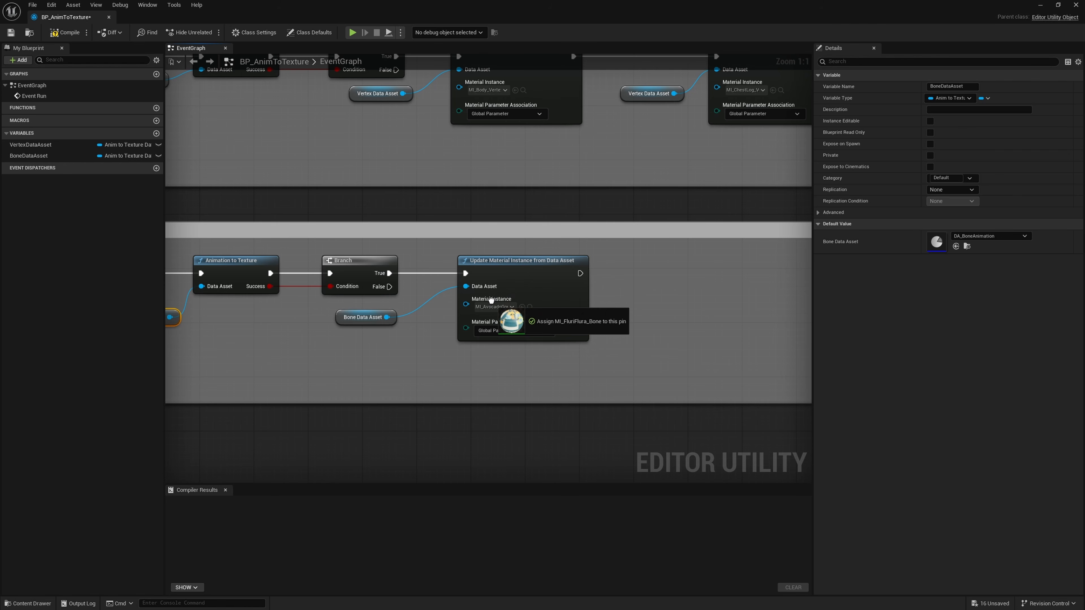
pyautogui.click(499, 356)
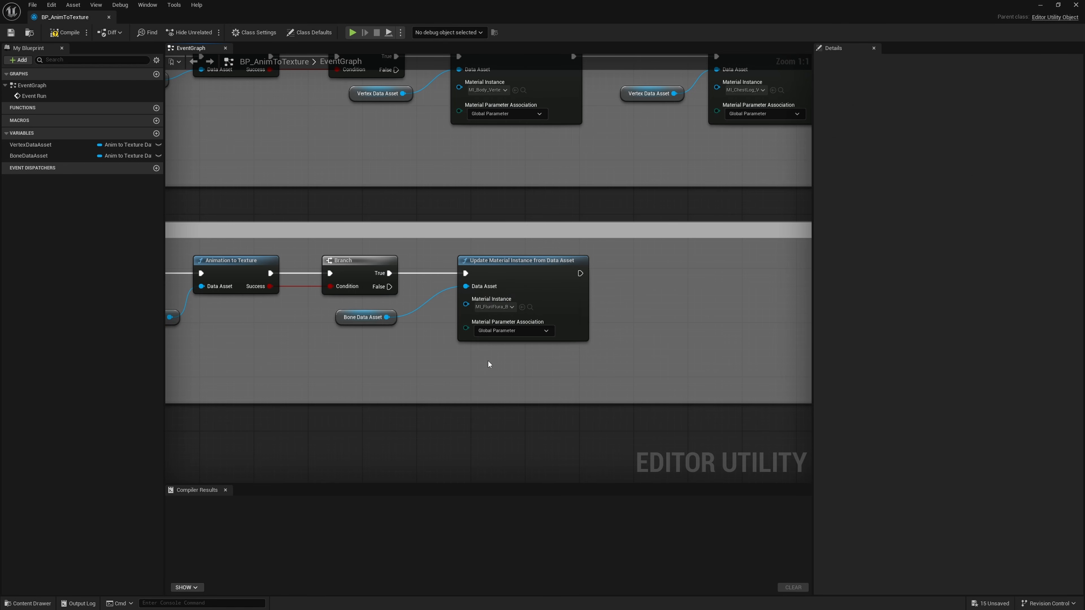
pyautogui.moveTo(488, 361); pyautogui.dragTo(521, 354, button='right')
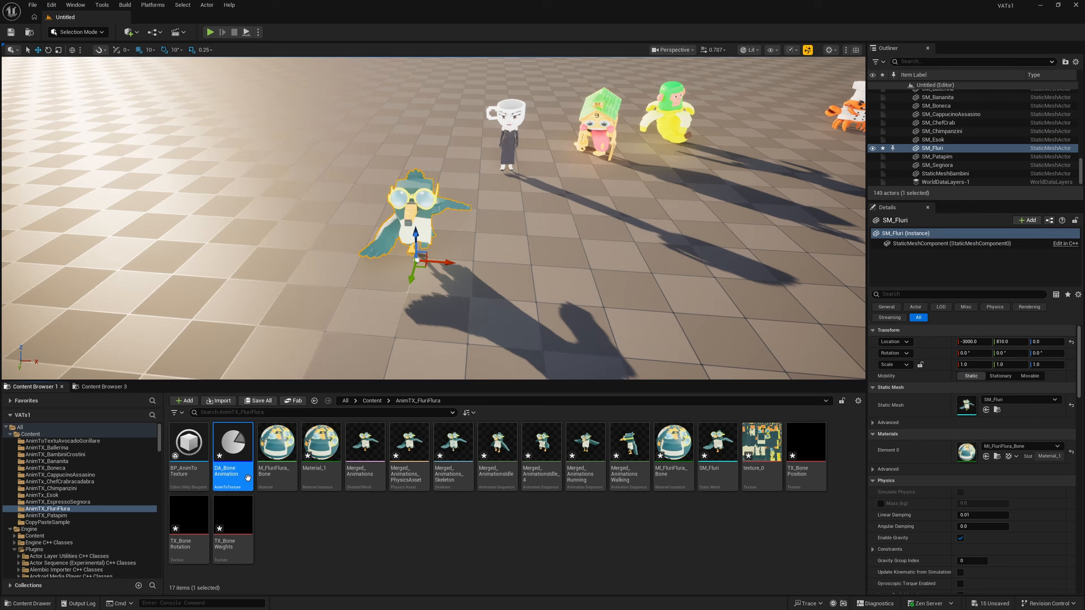
# Open FluriFlura's DA_BoneAnimation and assign its TX_BonePosition, TX_BoneRotation and TX_BoneWeights as the bone position, rotation and weight textures.
pyautogui.doubleClick(248, 478)
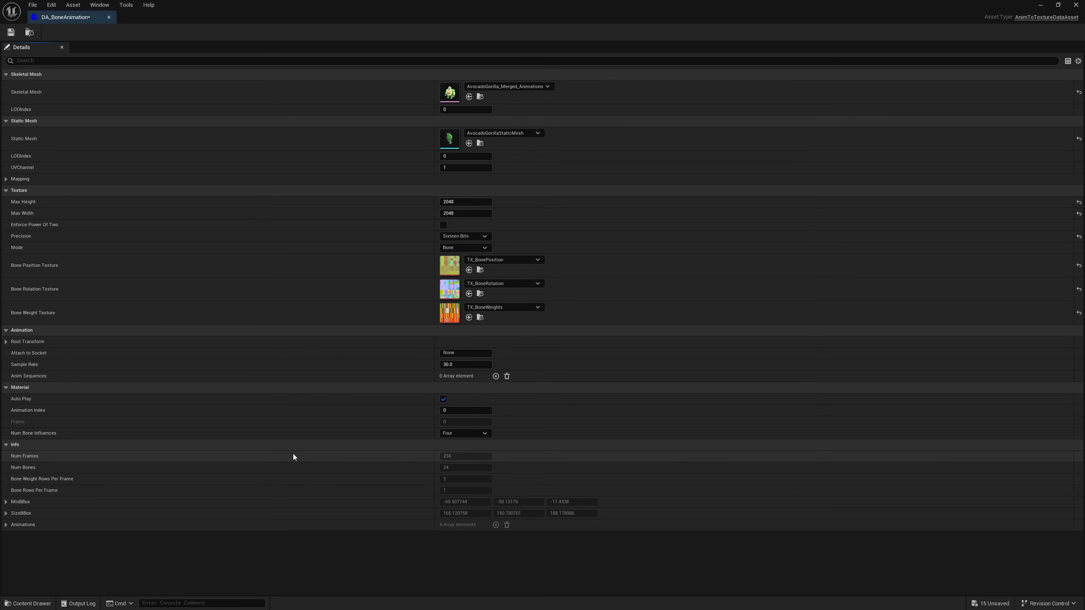
pyautogui.click(28, 603)
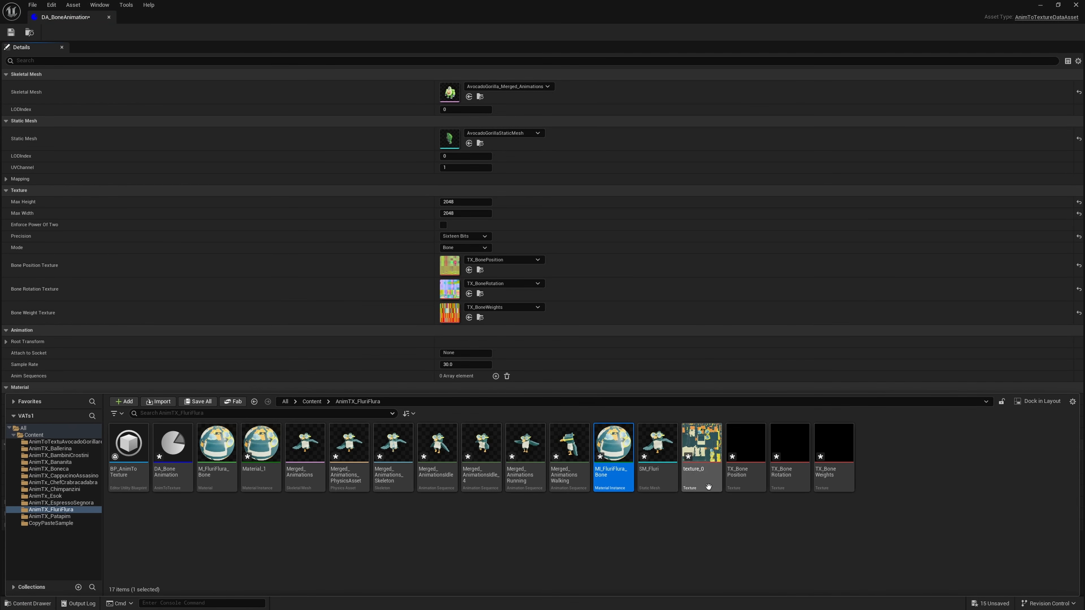
pyautogui.rightClick(764, 450)
pyautogui.moveTo(765, 450); pyautogui.dragTo(498, 262)
pyautogui.click(26, 604)
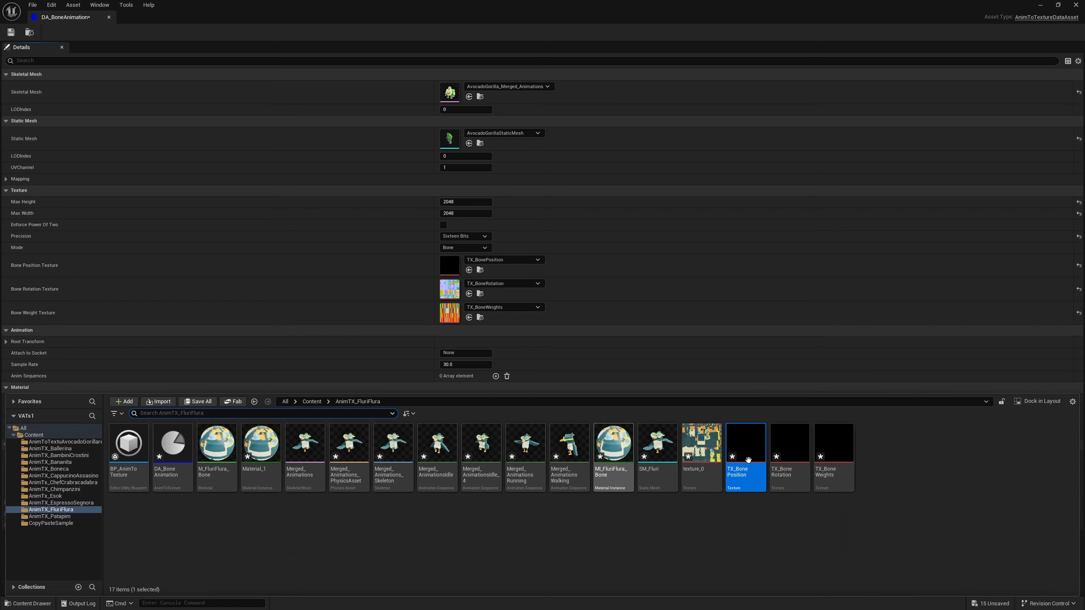
pyautogui.moveTo(776, 444); pyautogui.dragTo(511, 291)
pyautogui.click(26, 604)
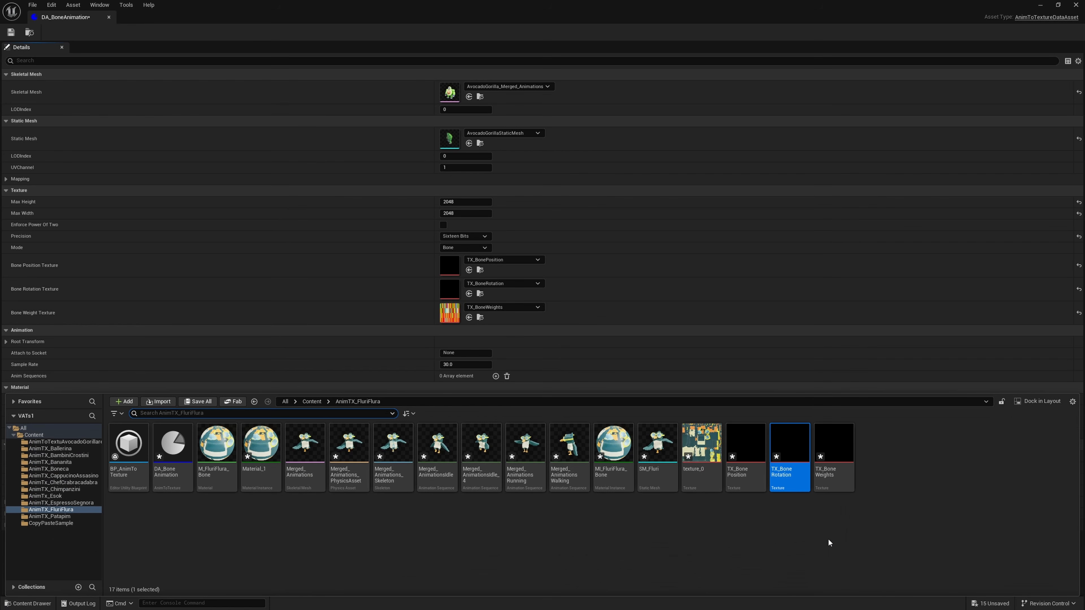
pyautogui.click(834, 447)
pyautogui.moveTo(834, 447); pyautogui.dragTo(453, 314)
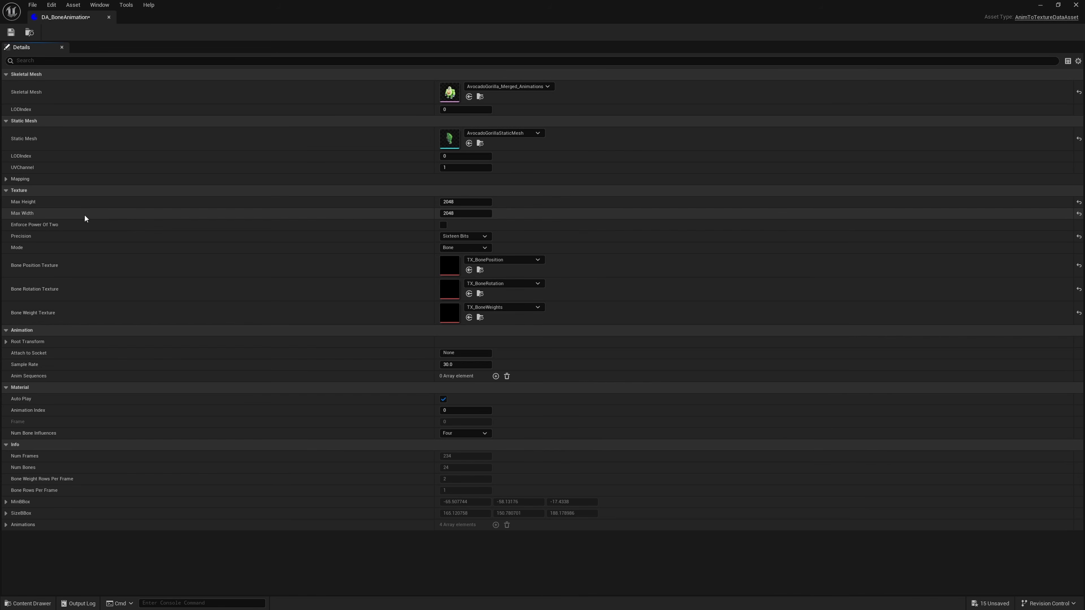
pyautogui.click(472, 201)
pyautogui.click(569, 210)
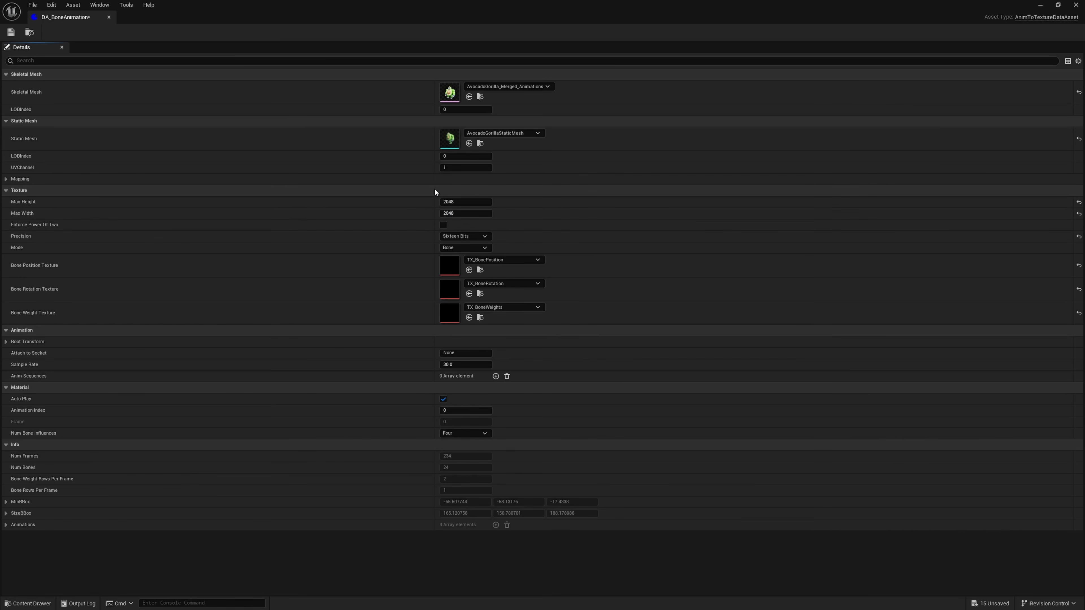
# Set the data asset's Skeletal Mesh to Merged_Animations and its Static Mesh to SM_Fluri, and save it.
pyautogui.click(27, 603)
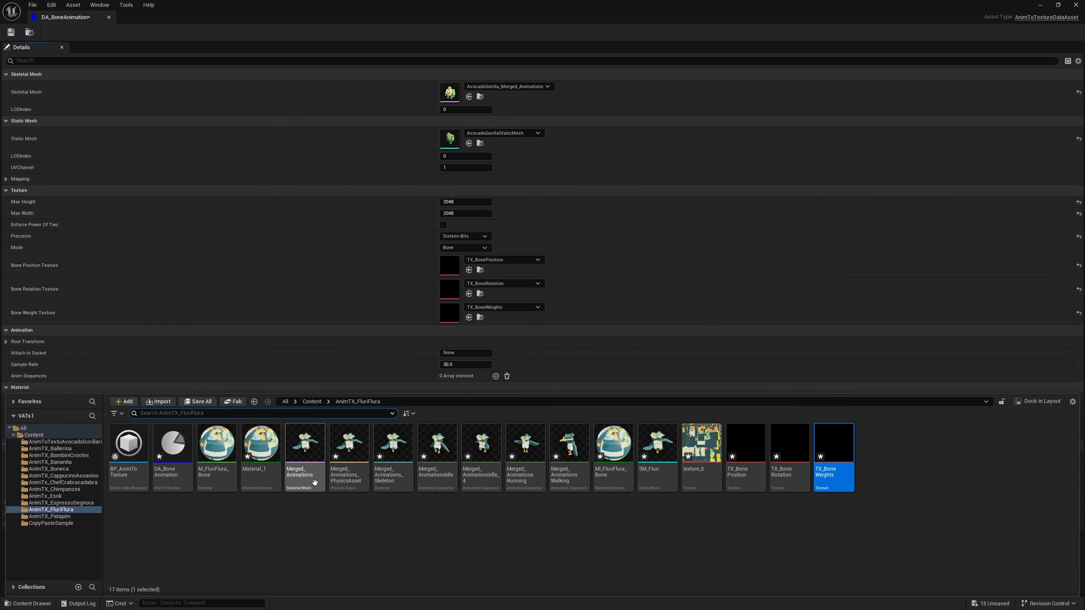
pyautogui.moveTo(305, 453); pyautogui.dragTo(471, 97)
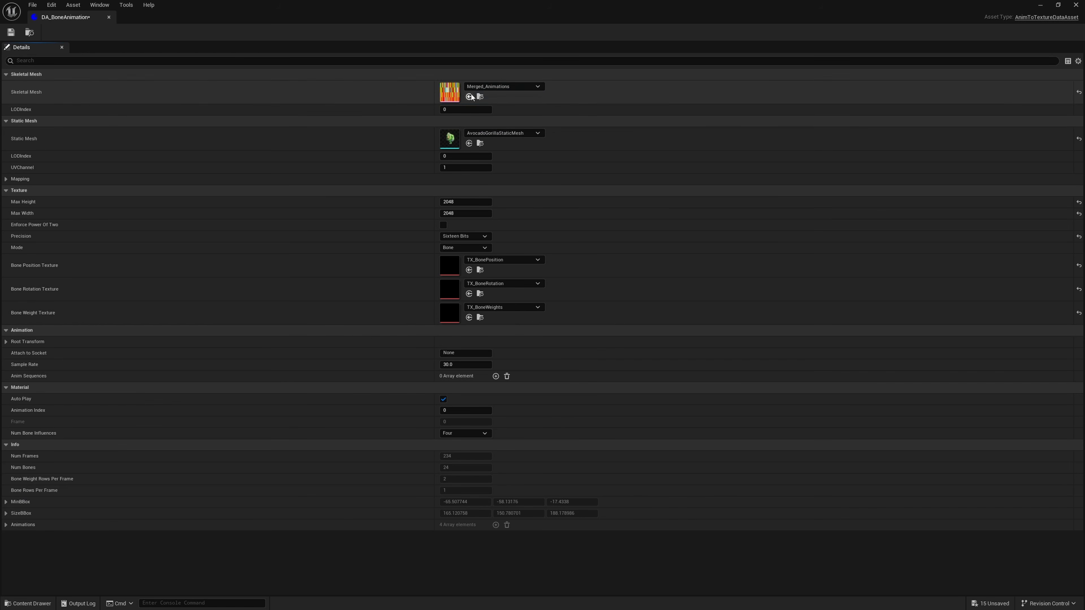
pyautogui.click(29, 605)
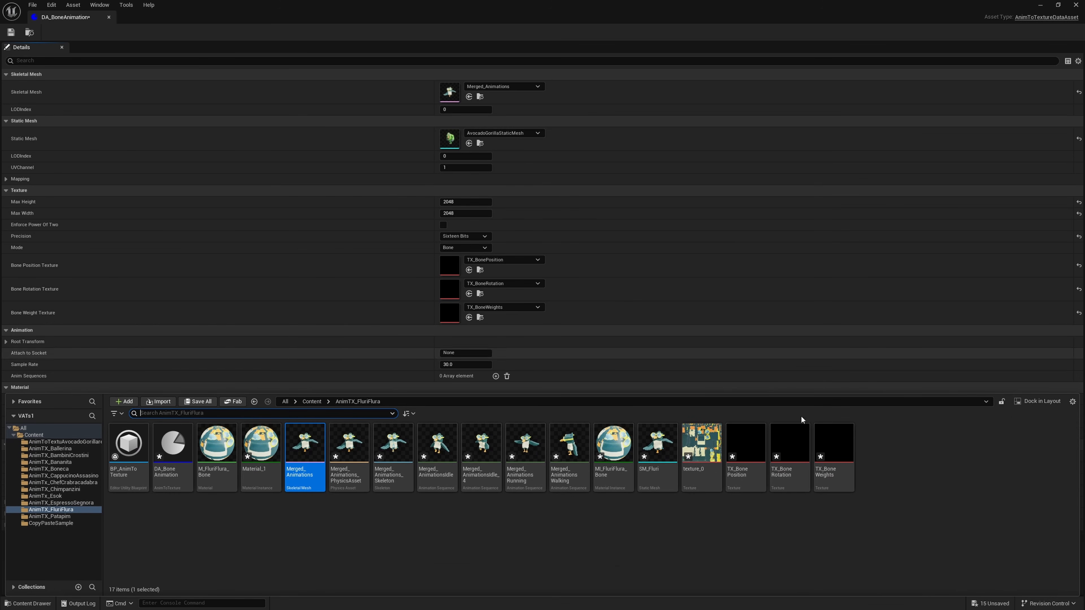
pyautogui.moveTo(664, 472); pyautogui.dragTo(502, 141)
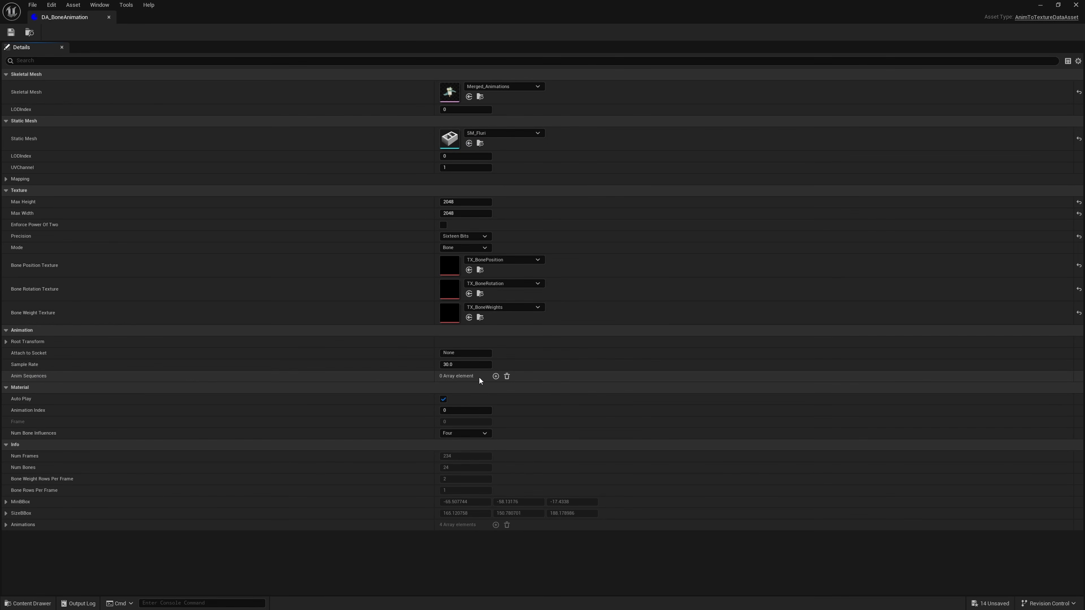
# Add Anim Sequences entries to DA_BoneAnimation and fill them with Merged_AnimationsIdle and FluriFlura's other animation sequences.
pyautogui.click(496, 376)
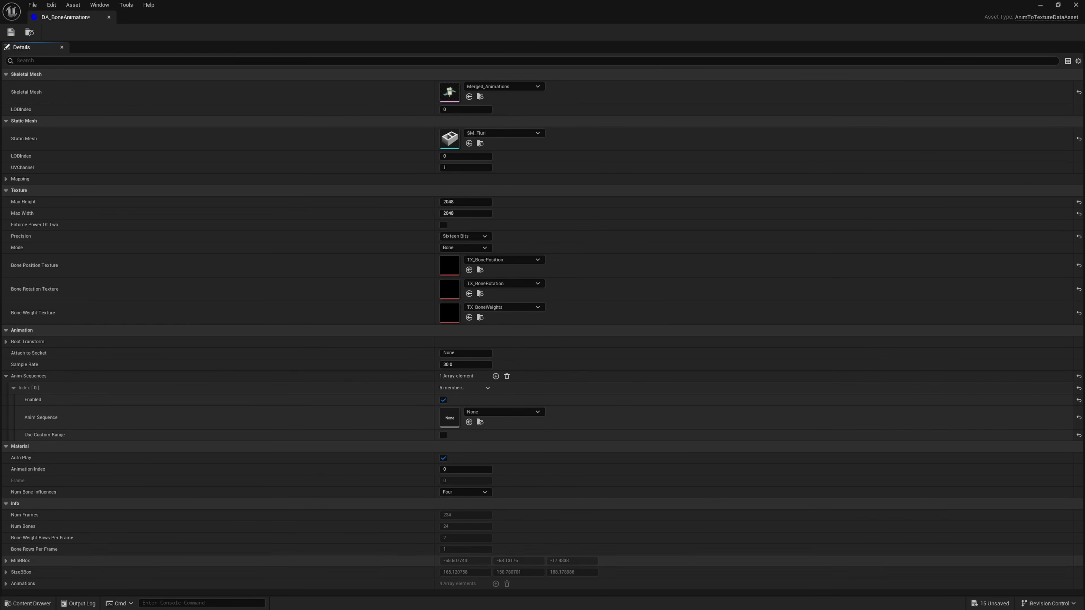
pyautogui.click(28, 603)
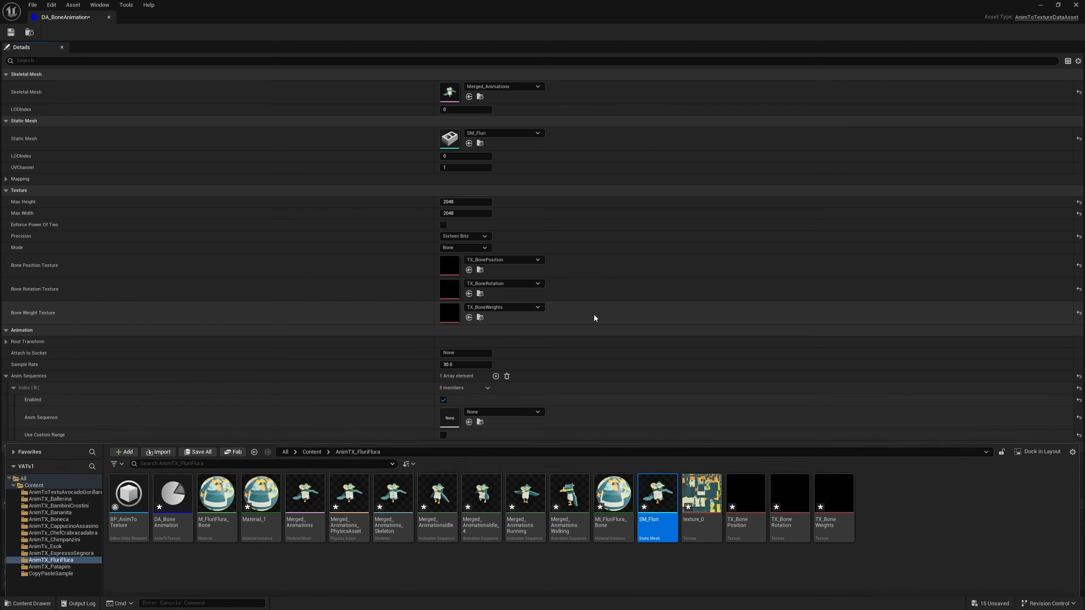
pyautogui.click(495, 376)
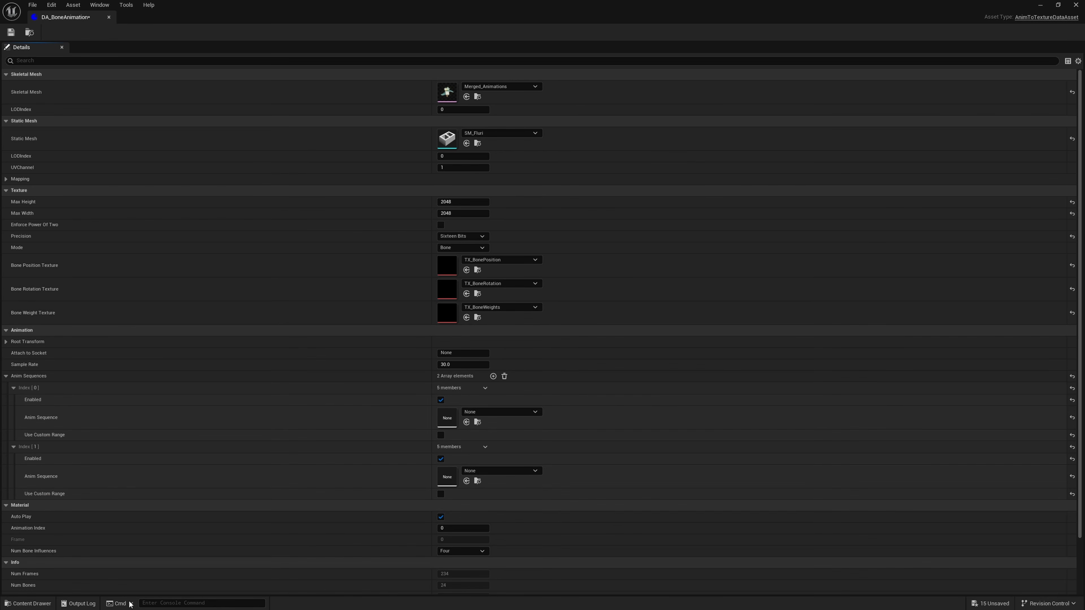
pyautogui.click(28, 603)
pyautogui.click(439, 453)
pyautogui.moveTo(438, 453); pyautogui.dragTo(492, 447)
pyautogui.click(27, 603)
pyautogui.click(473, 450)
pyautogui.click(494, 376)
pyautogui.click(27, 603)
pyautogui.click(494, 295)
pyautogui.click(27, 603)
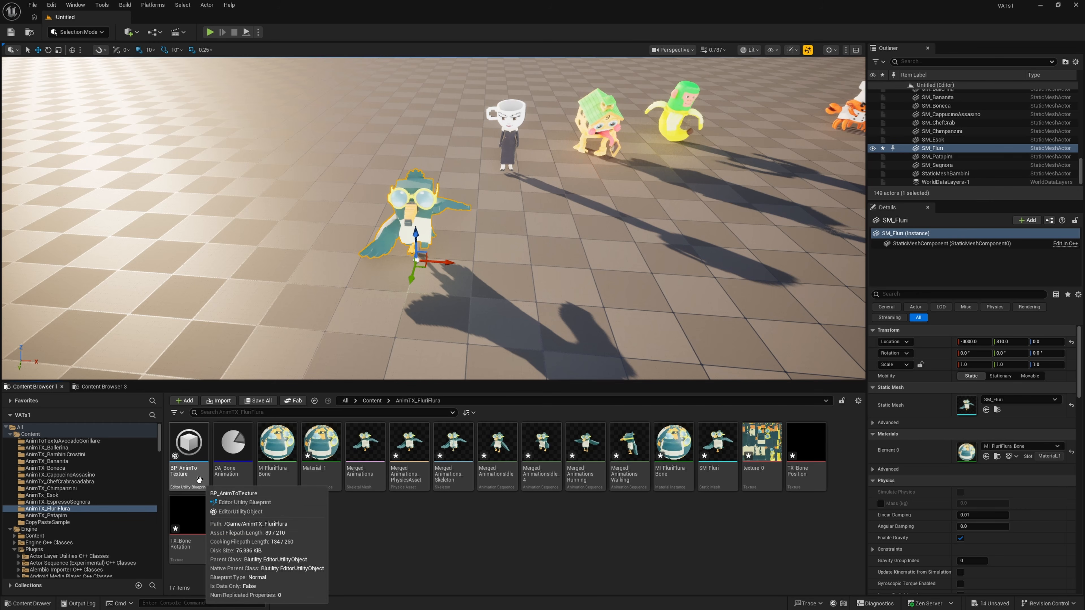
# Run FluriFlura's BP_AnimToTexture editor utility blueprint to bake the animations into the bone textures.
pyautogui.click(195, 449)
pyautogui.rightClick(195, 449)
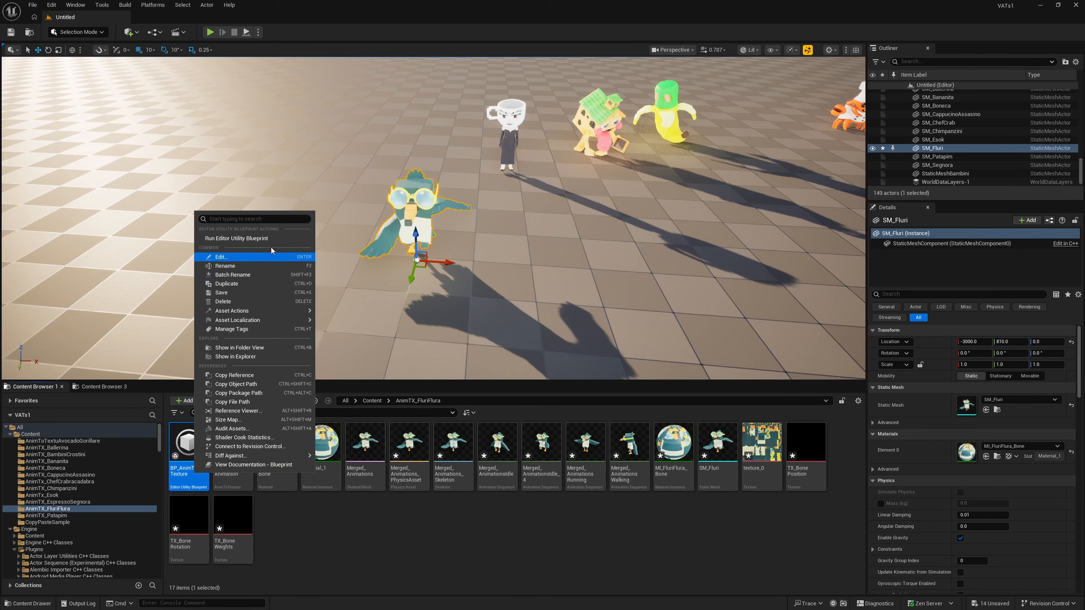
pyautogui.click(242, 239)
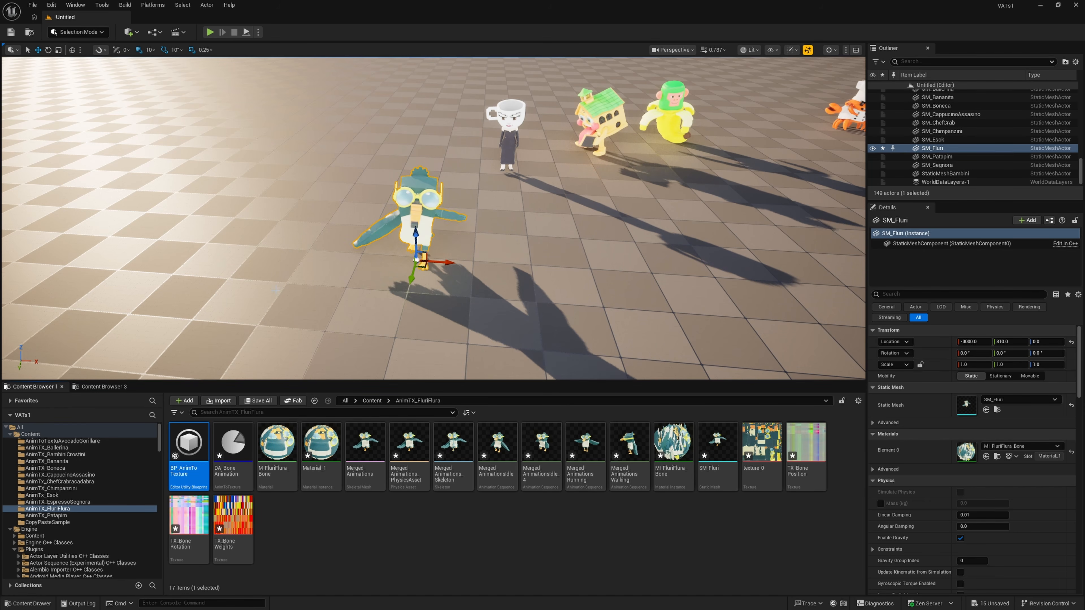
# Examine the baked bone textures and SM_Fluri's animation in the level from near and far.
pyautogui.click(806, 449)
pyautogui.click(232, 528)
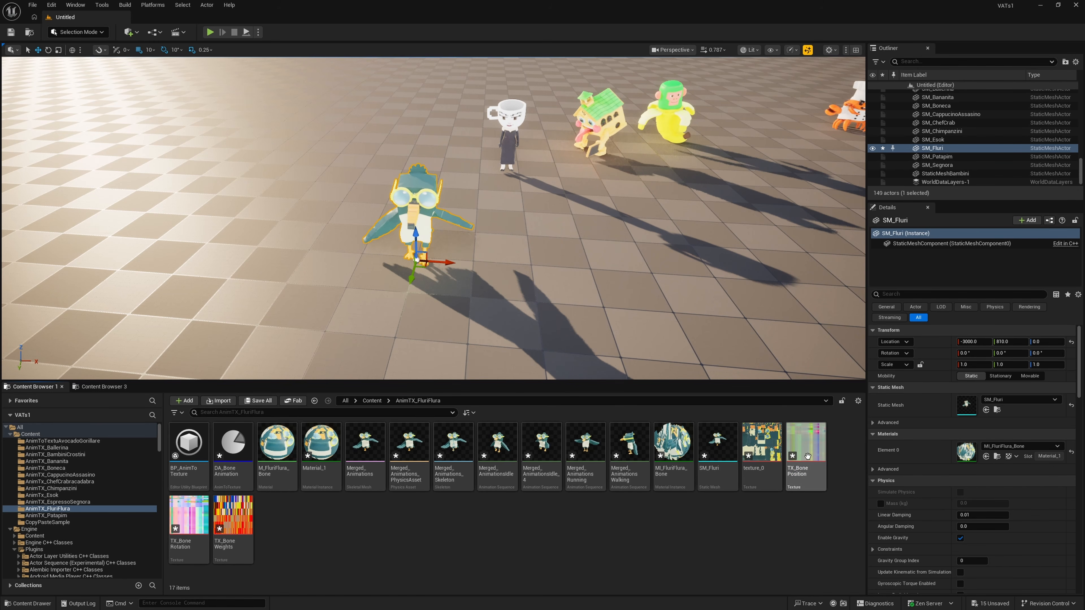
pyautogui.moveTo(542, 265); pyautogui.dragTo(585, 287, button='right')
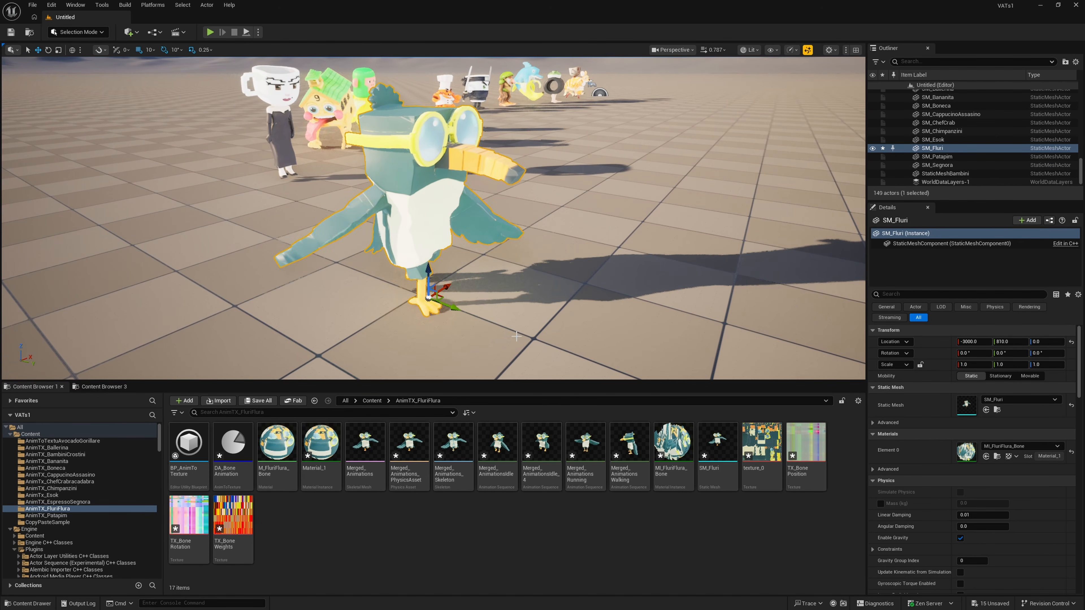
pyautogui.moveTo(513, 293); pyautogui.dragTo(423, 310, button='right')
pyautogui.press('s')
pyautogui.scroll(2, 513, 292)
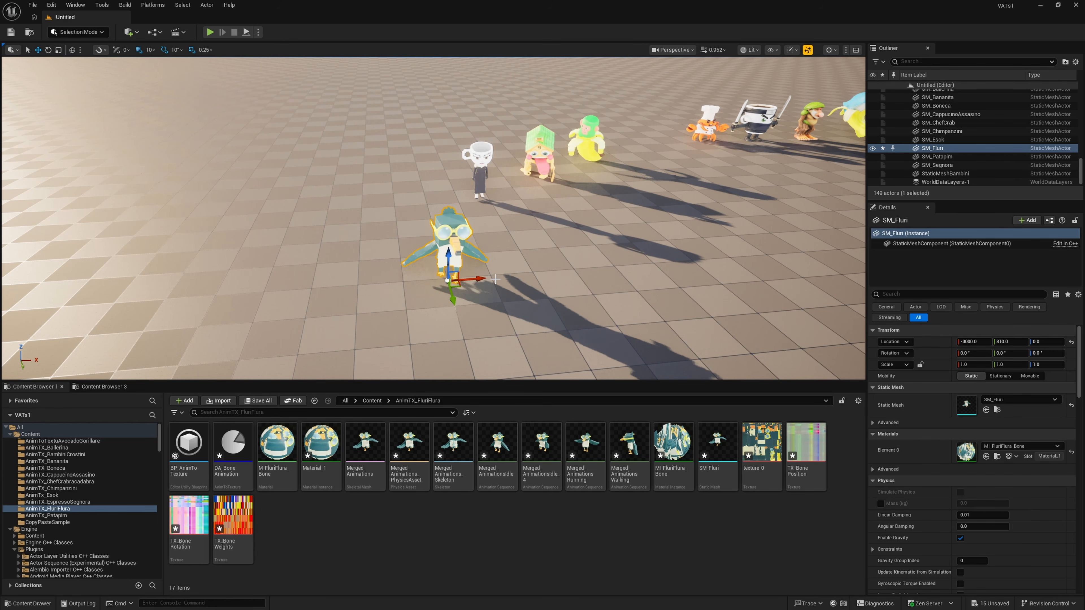
pyautogui.moveTo(519, 260); pyautogui.dragTo(487, 259, button='right')
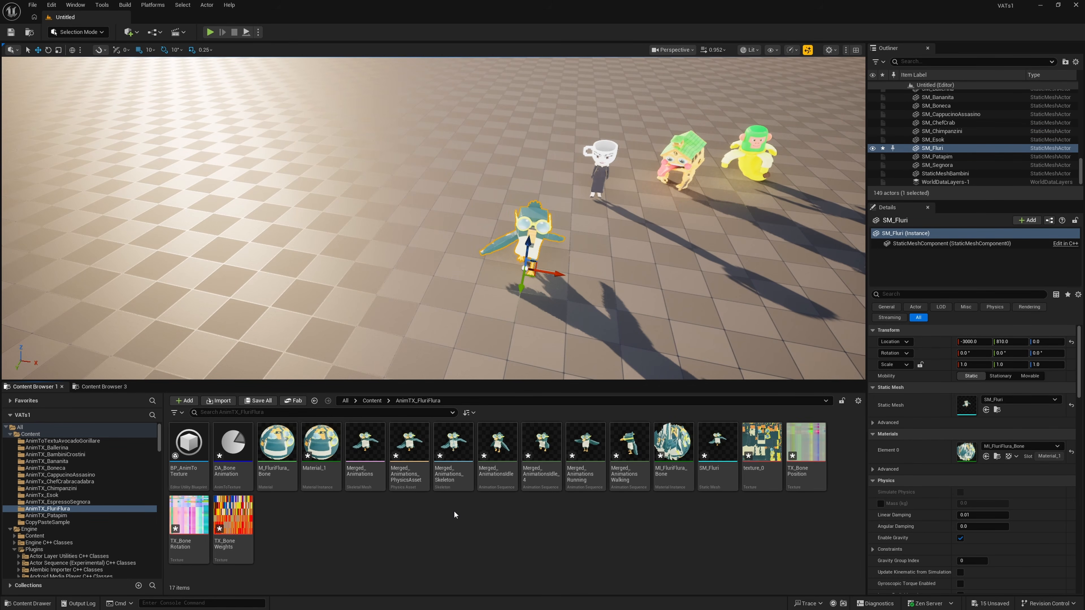
pyautogui.moveTo(452, 323); pyautogui.dragTo(497, 330, button='right')
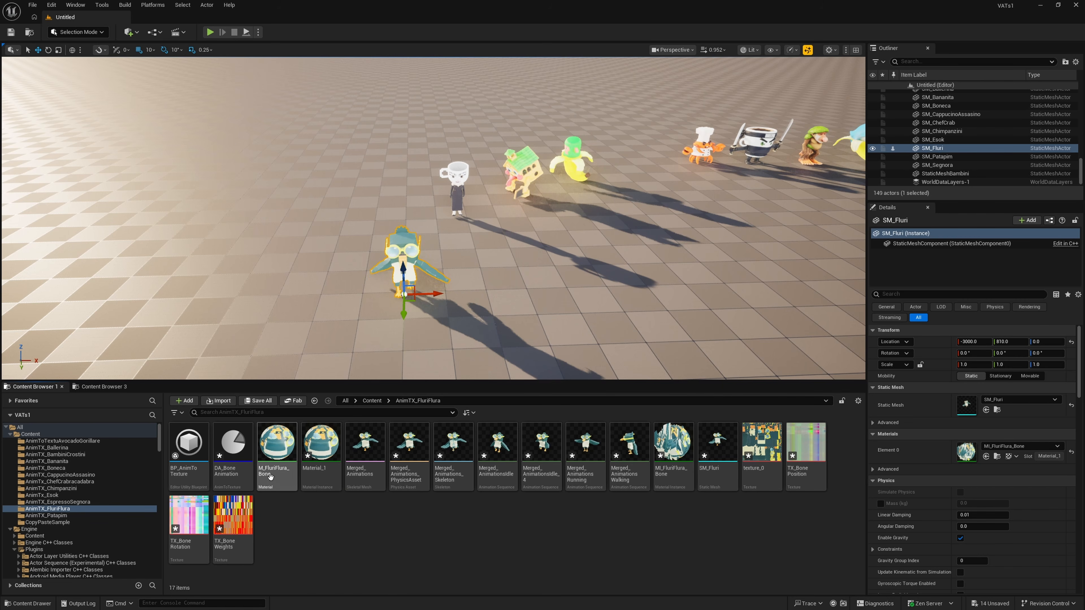
# Migrate M_FluriFlura_Bone, MI_FluriFlura_Bone, SM_Fluri, texture_0 and the three TX_Bone textures to VATsTutorial's Content folder, saving all unsaved assets.
pyautogui.click(262, 472)
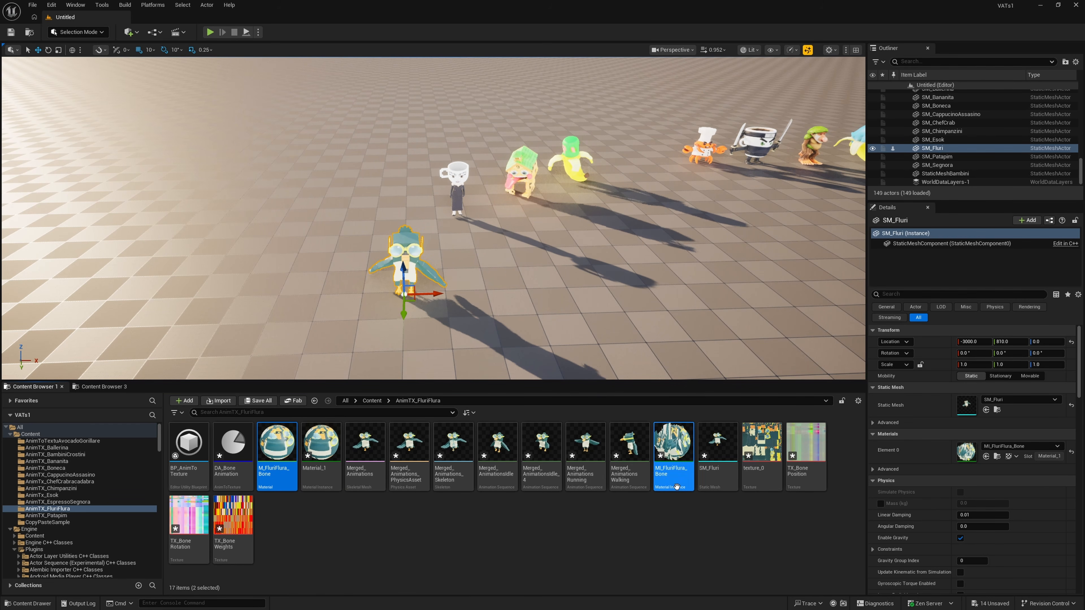
pyautogui.keyDown('ctrl'); pyautogui.click(766, 489); pyautogui.keyUp('ctrl')
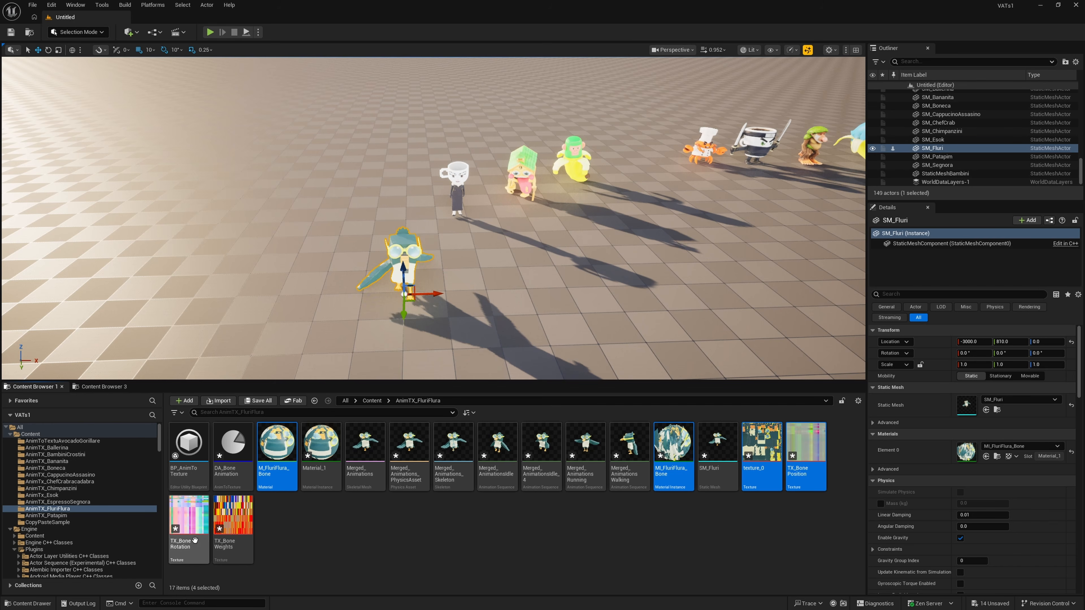
pyautogui.keyDown('ctrl'); pyautogui.click(232, 524); pyautogui.keyUp('ctrl')
pyautogui.keyDown('ctrl'); pyautogui.click(717, 453); pyautogui.keyUp('ctrl')
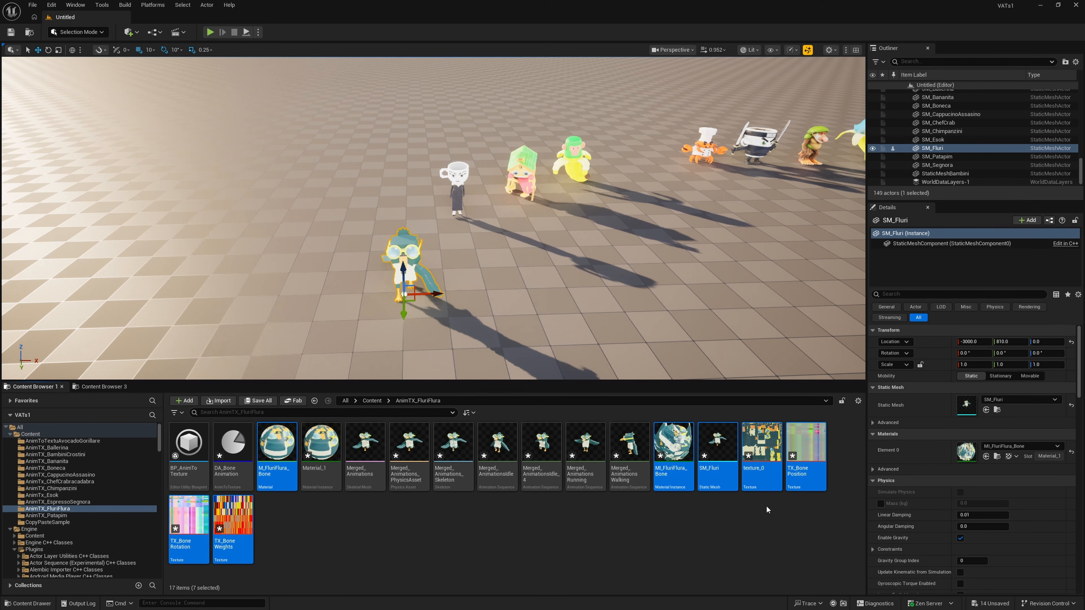
pyautogui.rightClick(289, 463)
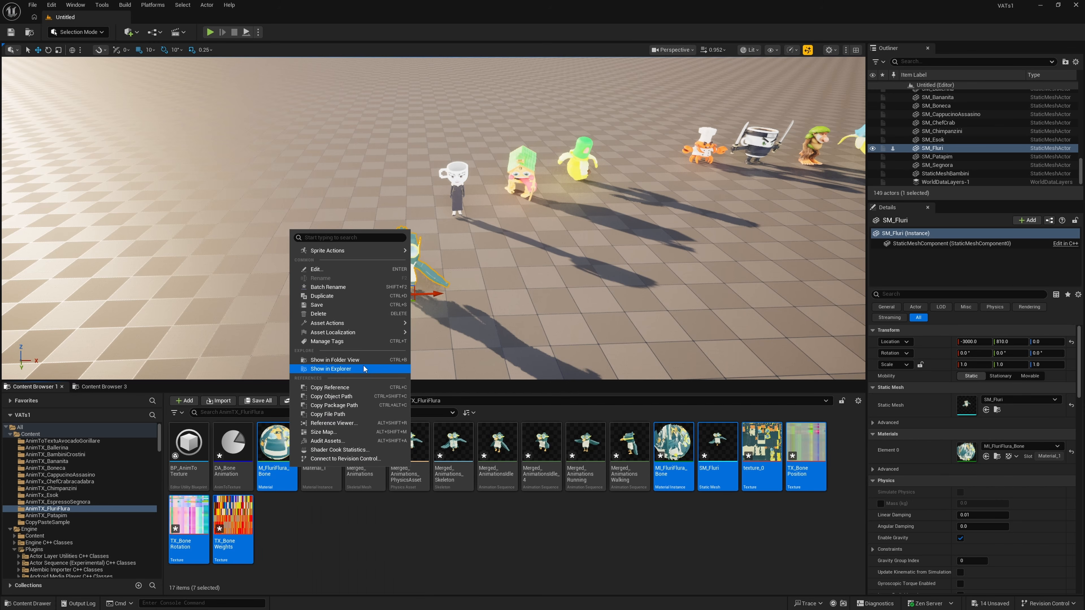
pyautogui.moveTo(350, 324)
pyautogui.click(453, 394)
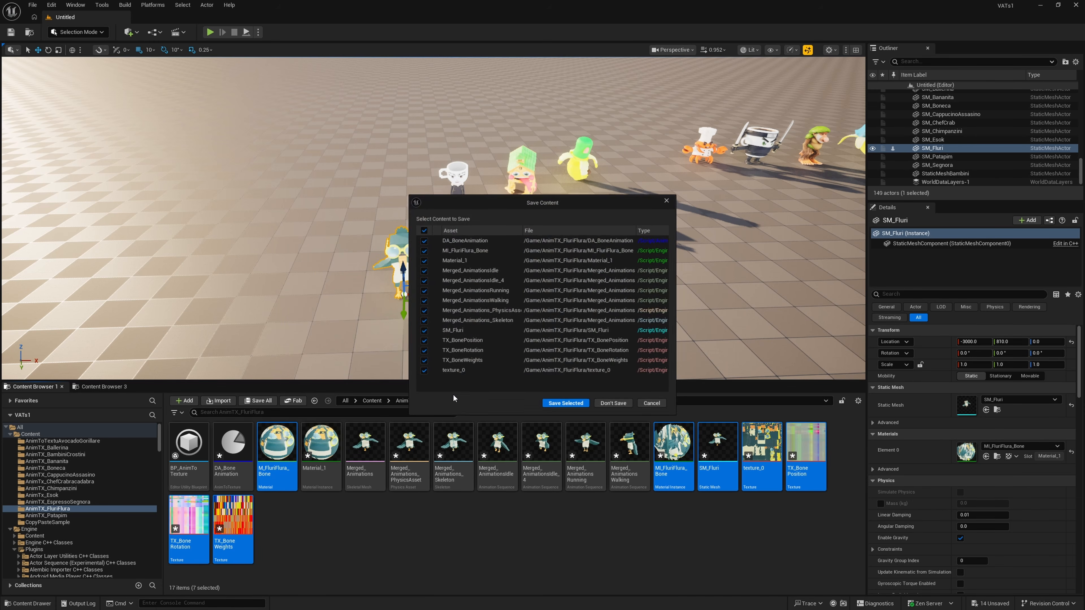
pyautogui.click(564, 403)
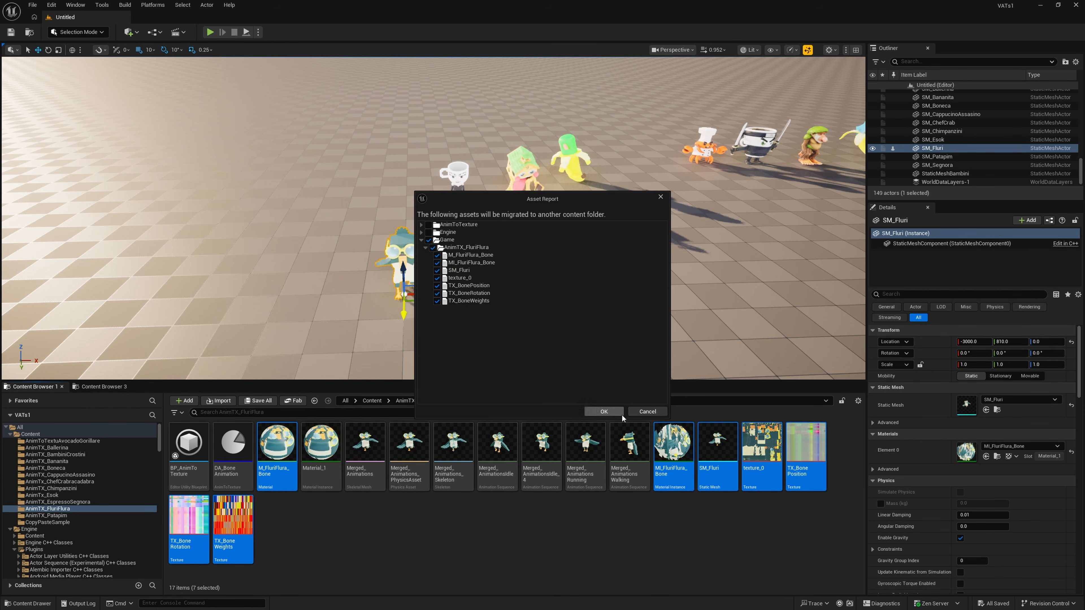
pyautogui.click(604, 411)
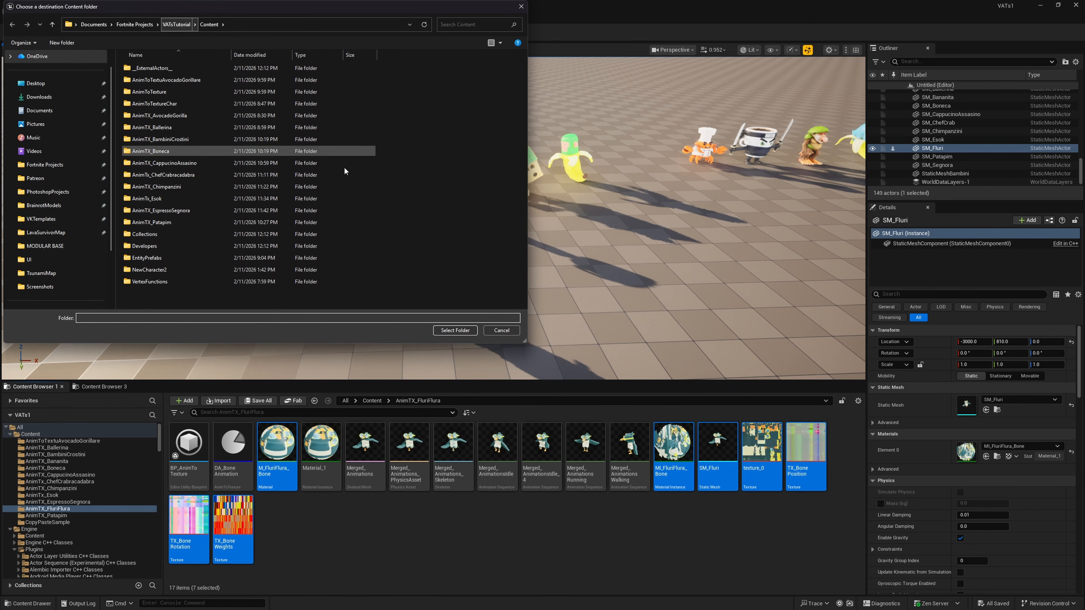
pyautogui.click(456, 331)
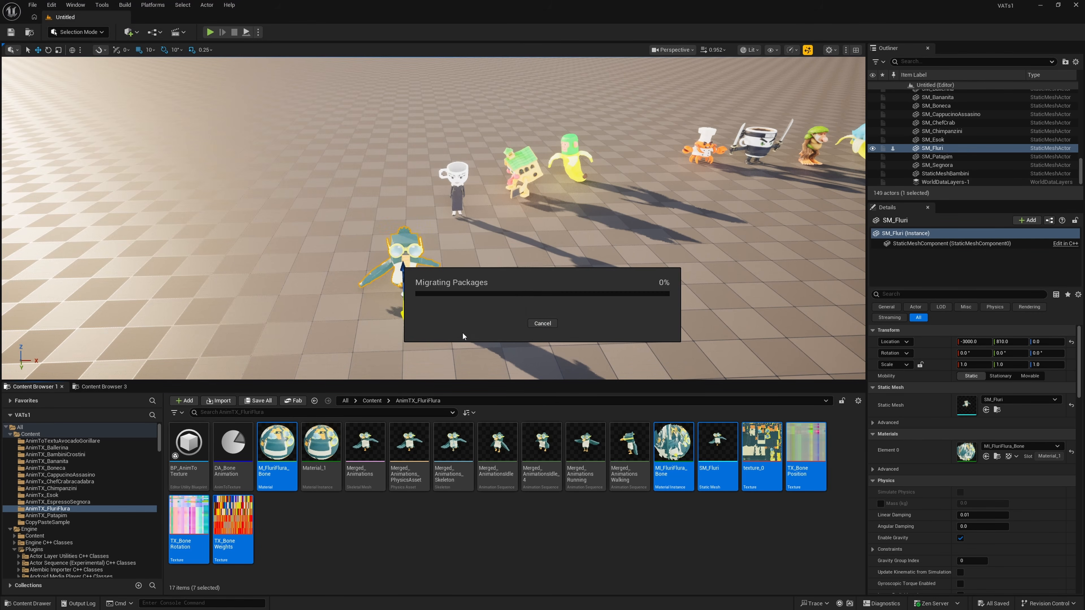
# Switch to the VATsTutorial project in Unreal Editor for Fortnite and place SM_Fluri in the level beside the cup-headed character.
pyautogui.press('super')
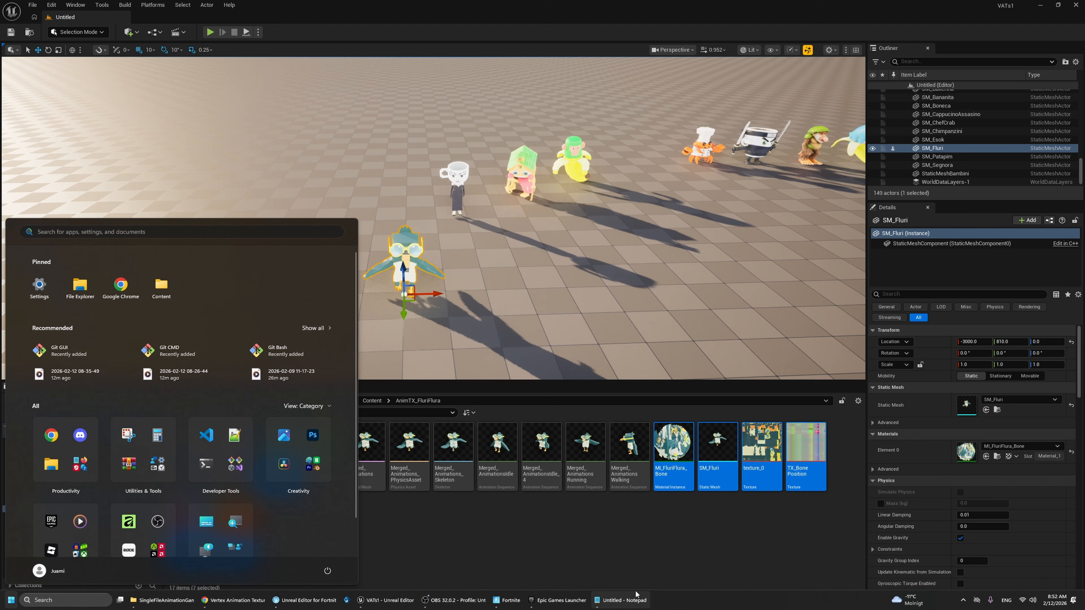
pyautogui.click(304, 600)
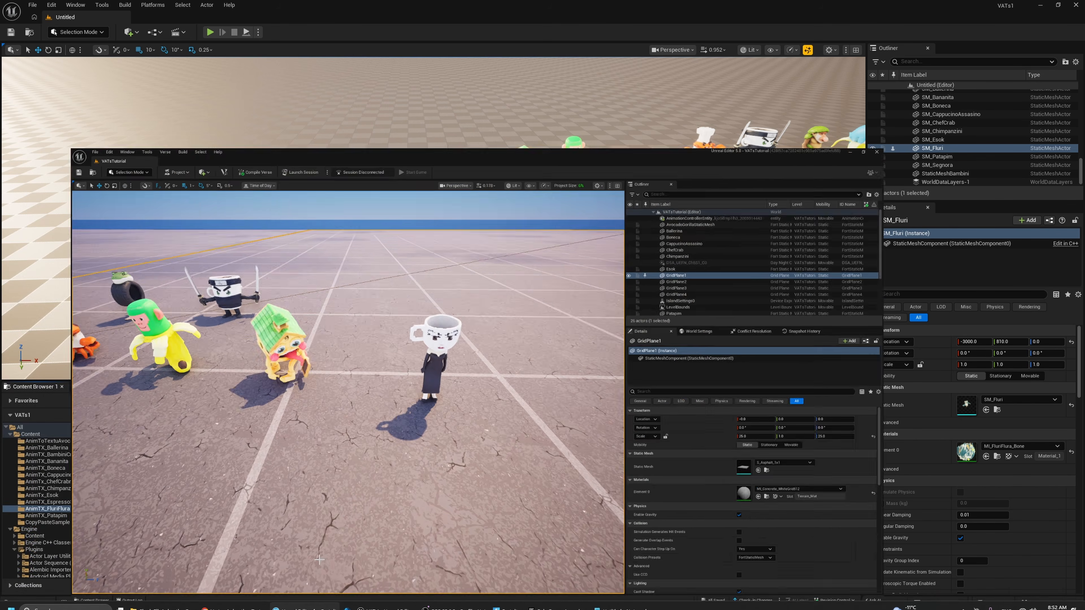
pyautogui.moveTo(274, 323); pyautogui.dragTo(238, 431, button='right')
pyautogui.press('s')
pyautogui.scroll(8, 274, 342)
pyautogui.hotkey('ctrl', 'space')
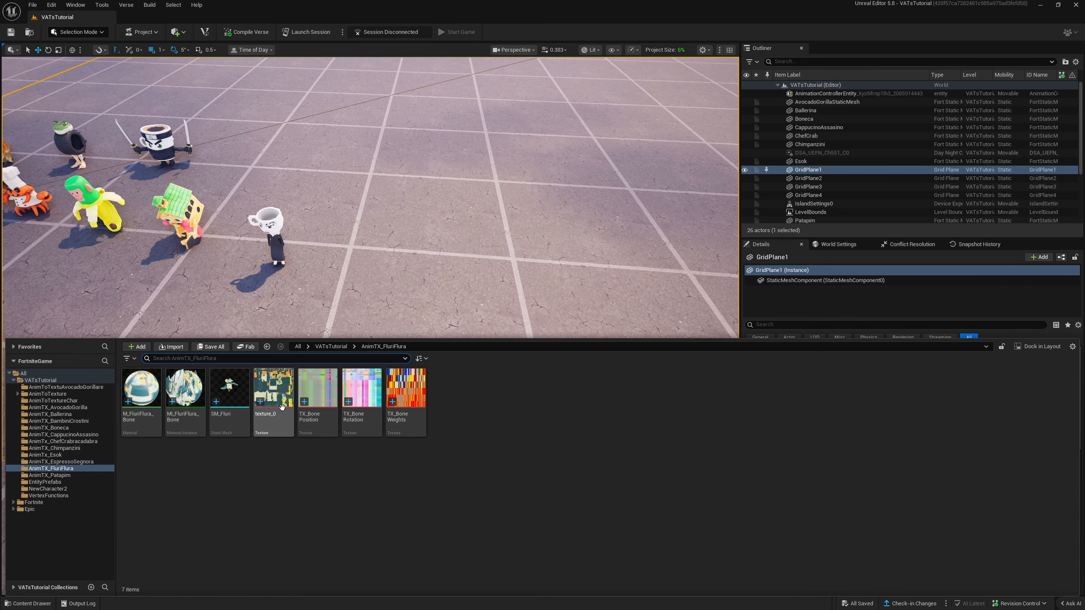
pyautogui.moveTo(231, 397); pyautogui.dragTo(455, 281)
pyautogui.moveTo(376, 364); pyautogui.dragTo(385, 343, button='right')
pyautogui.press('w')
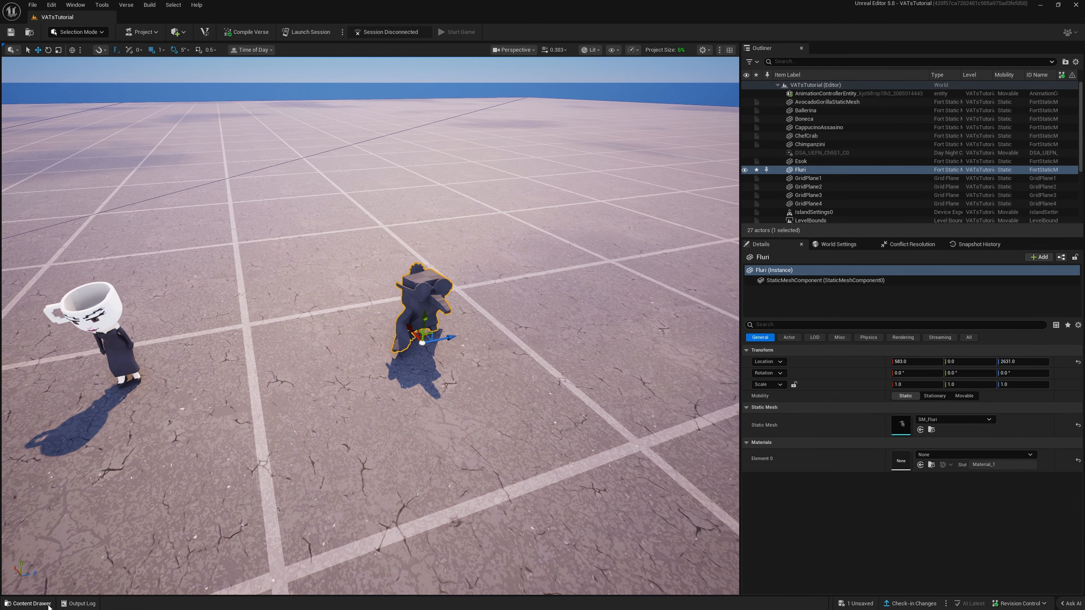
# Open the SM_Fluri mesh and assign MI_FluriFlura_Bone to its Element 0 material slot.
pyautogui.click(29, 603)
pyautogui.doubleClick(242, 418)
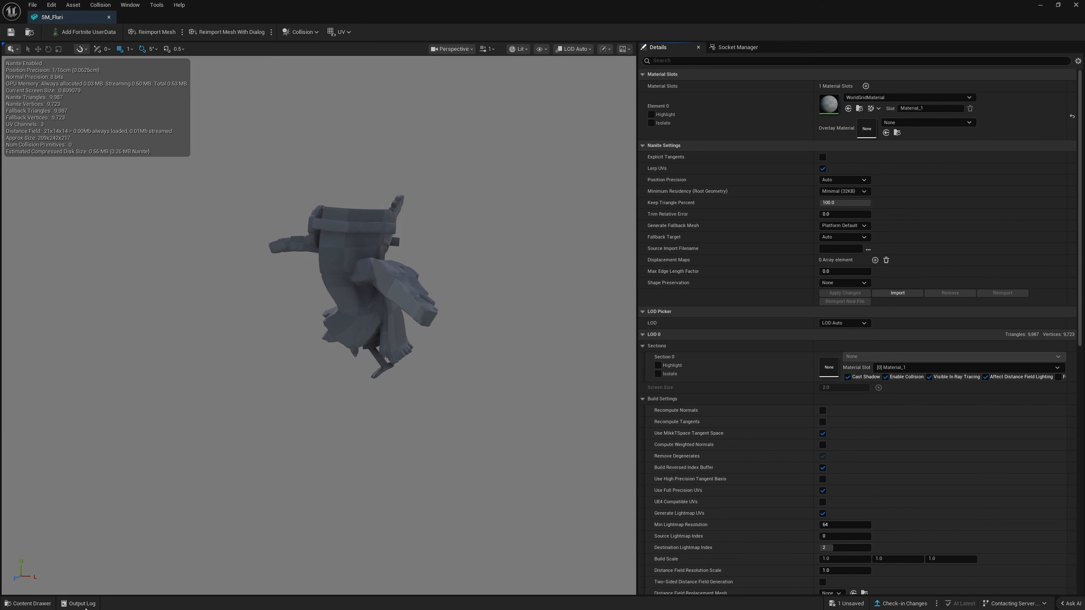
pyautogui.moveTo(194, 493); pyautogui.dragTo(831, 105)
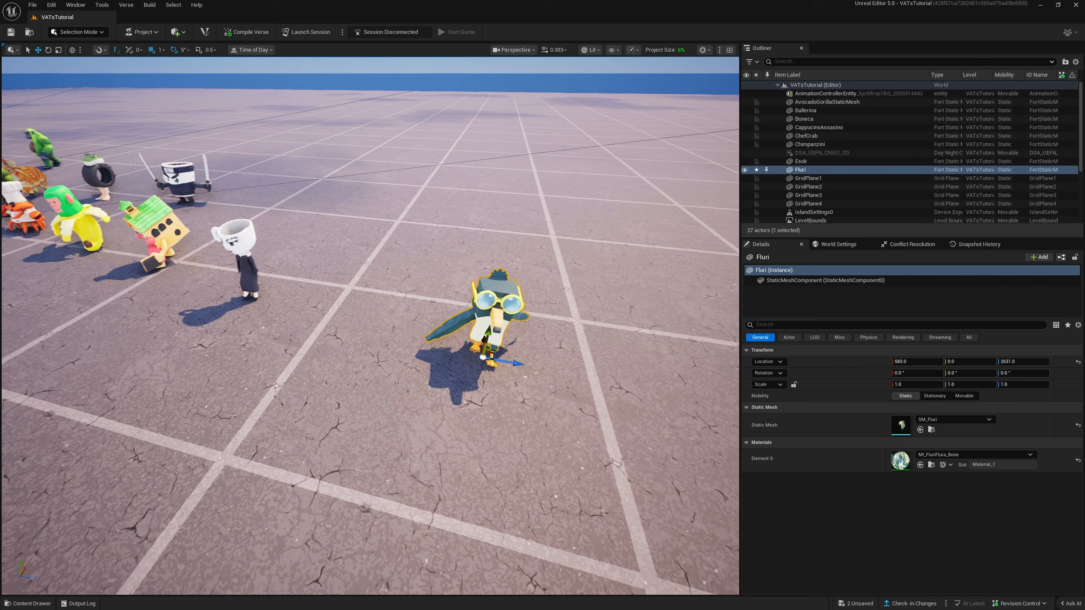
pyautogui.moveTo(375, 236); pyautogui.dragTo(303, 257, button='right')
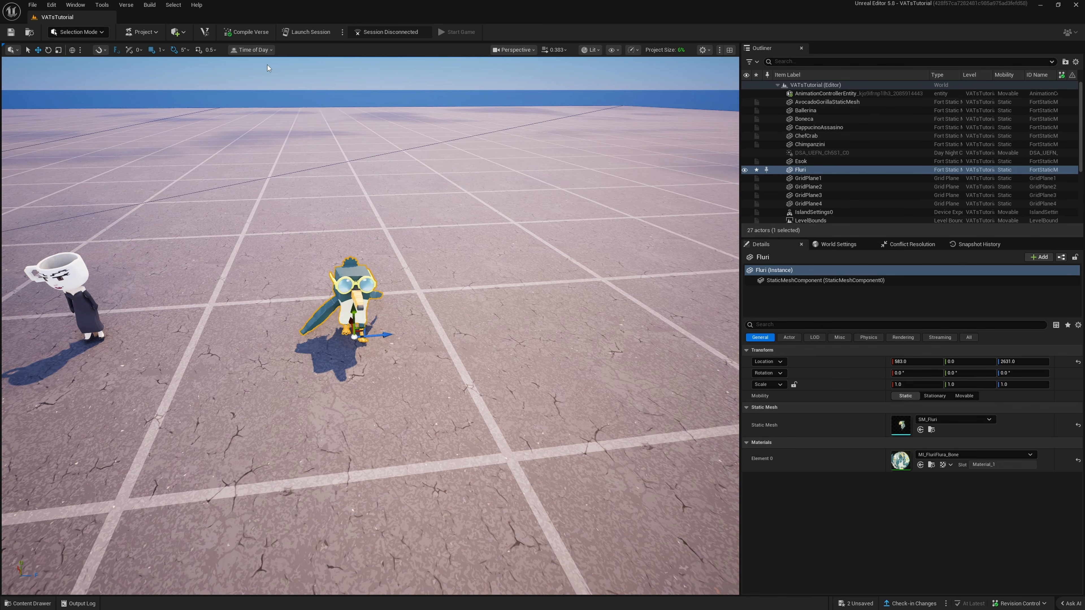
pyautogui.moveTo(375, 235); pyautogui.dragTo(331, 242, button='right')
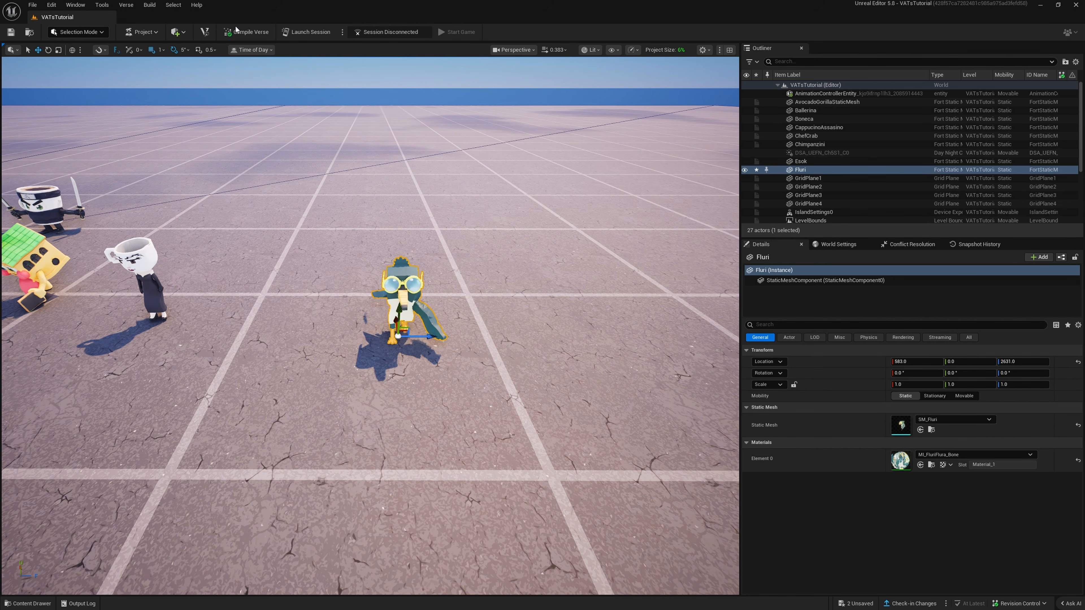
# Compile the Verse code and try to launch a session of the project.
pyautogui.click(245, 32)
pyautogui.click(602, 407)
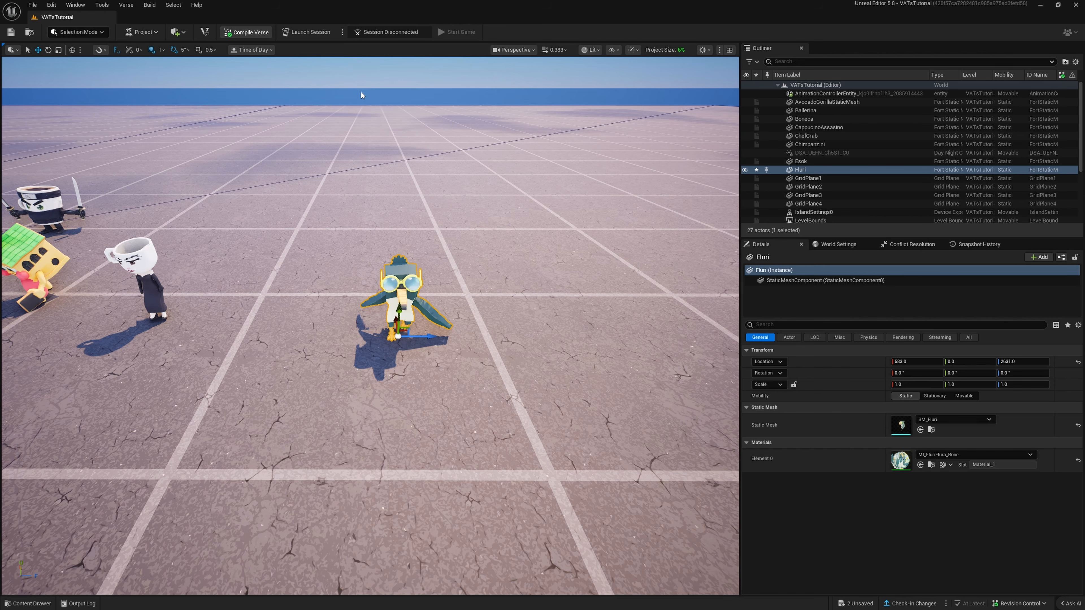
pyautogui.click(306, 32)
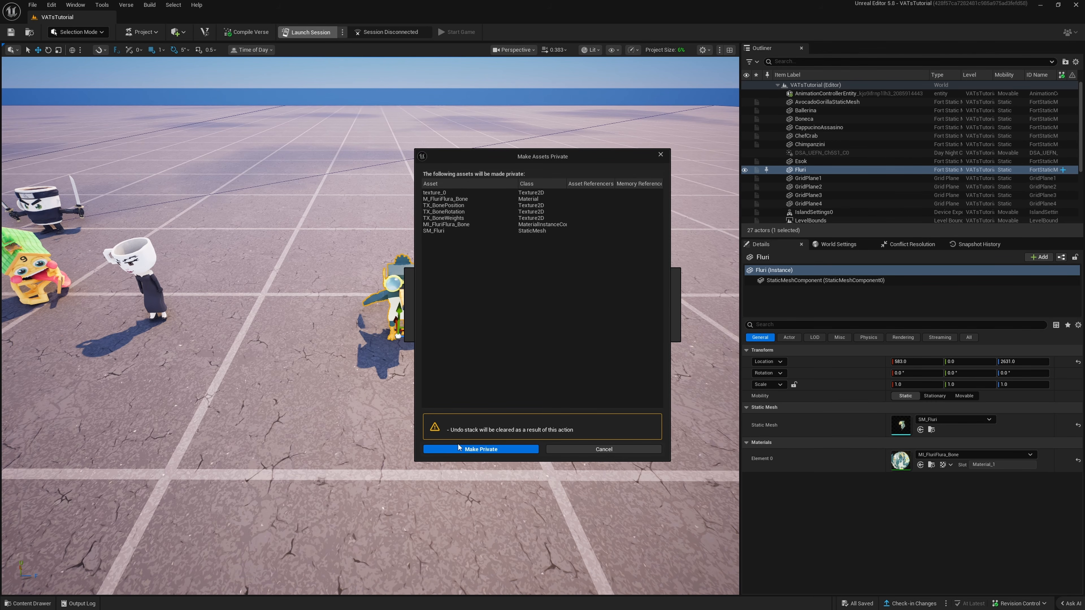
pyautogui.click(589, 449)
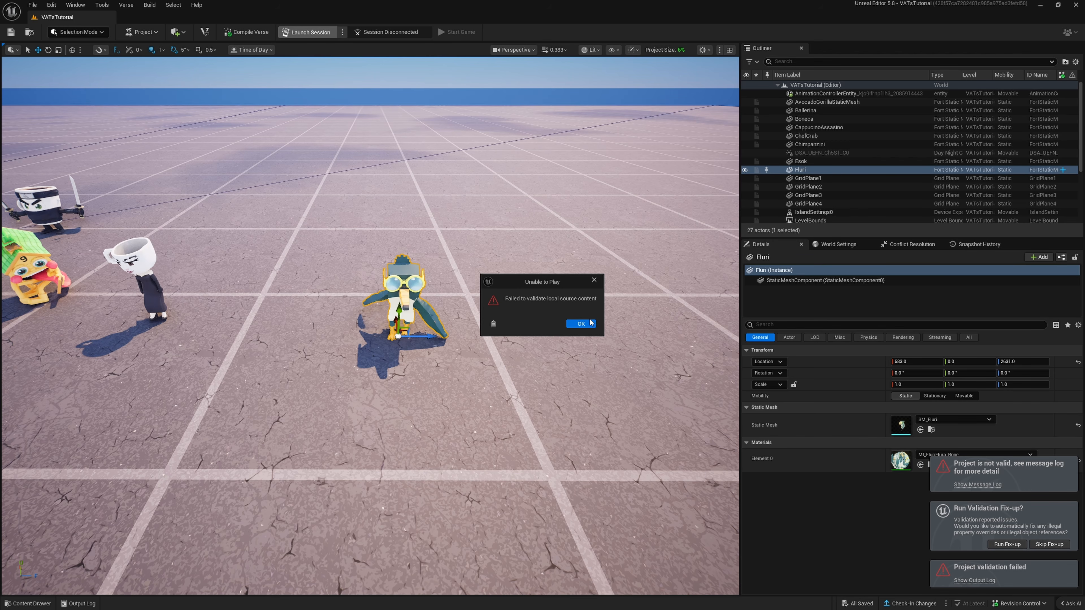
pyautogui.click(580, 324)
# Examine the UEFN Validation messages and the material functions in the VertexFunctions folder.
pyautogui.click(977, 484)
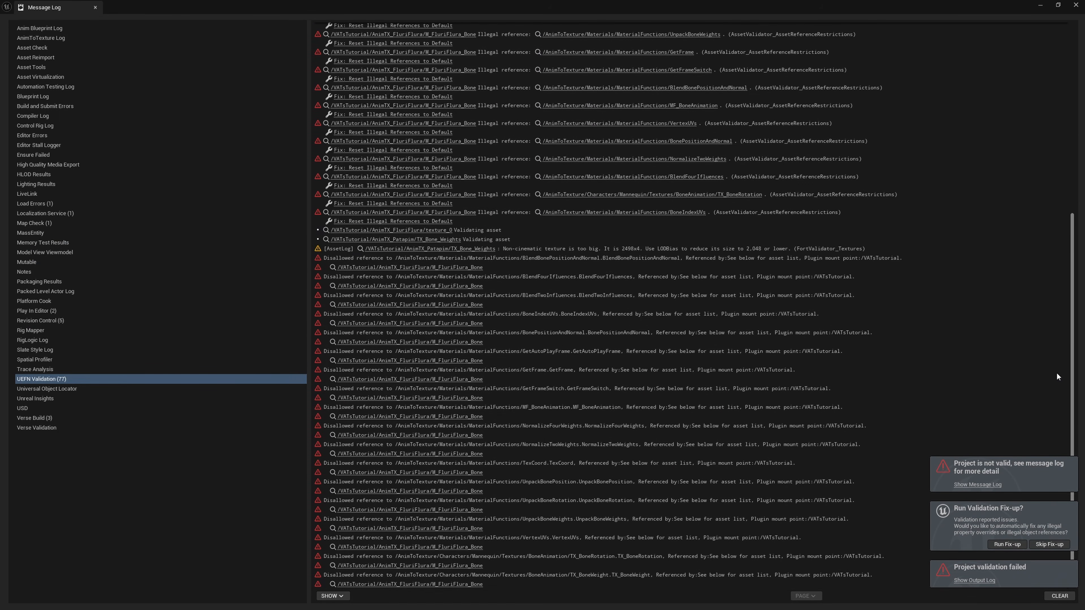
pyautogui.click(1076, 5)
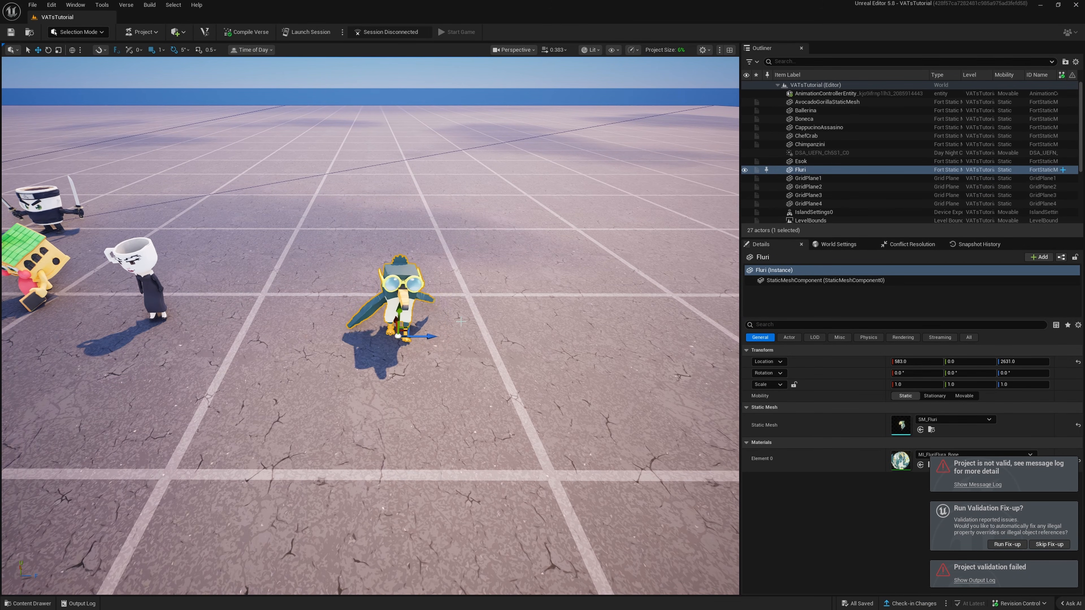
pyautogui.click(48, 602)
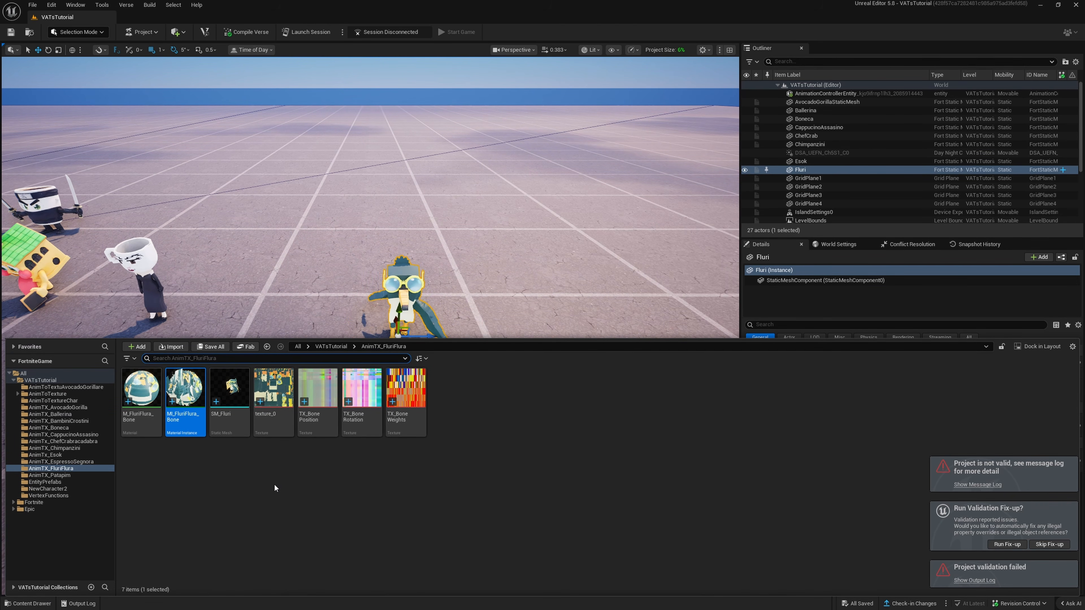
pyautogui.moveTo(383, 332); pyautogui.dragTo(436, 331, button='right')
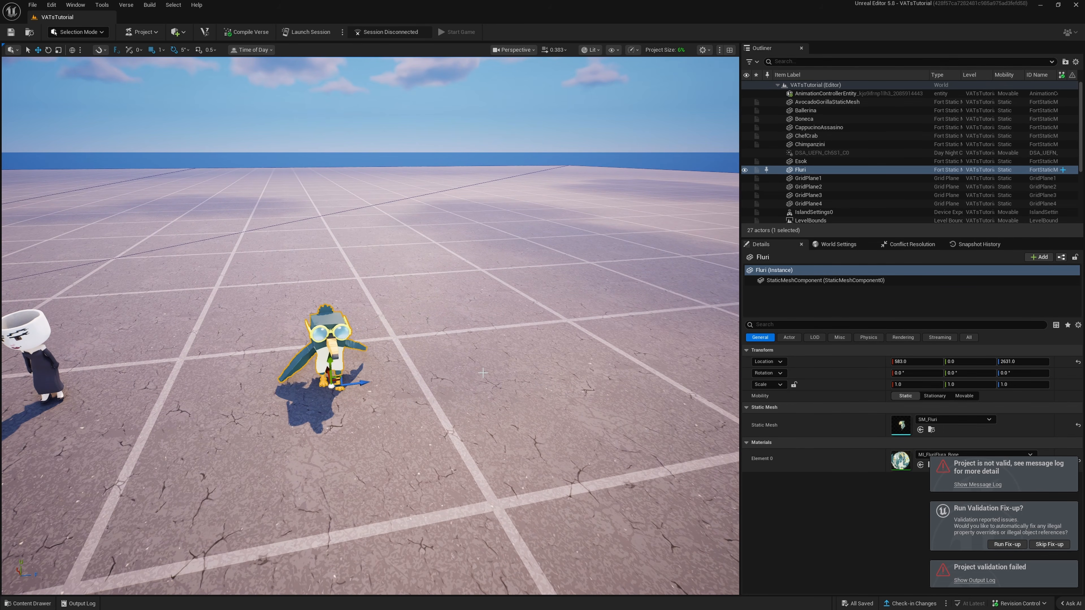
pyautogui.moveTo(482, 372); pyautogui.dragTo(461, 374, button='right')
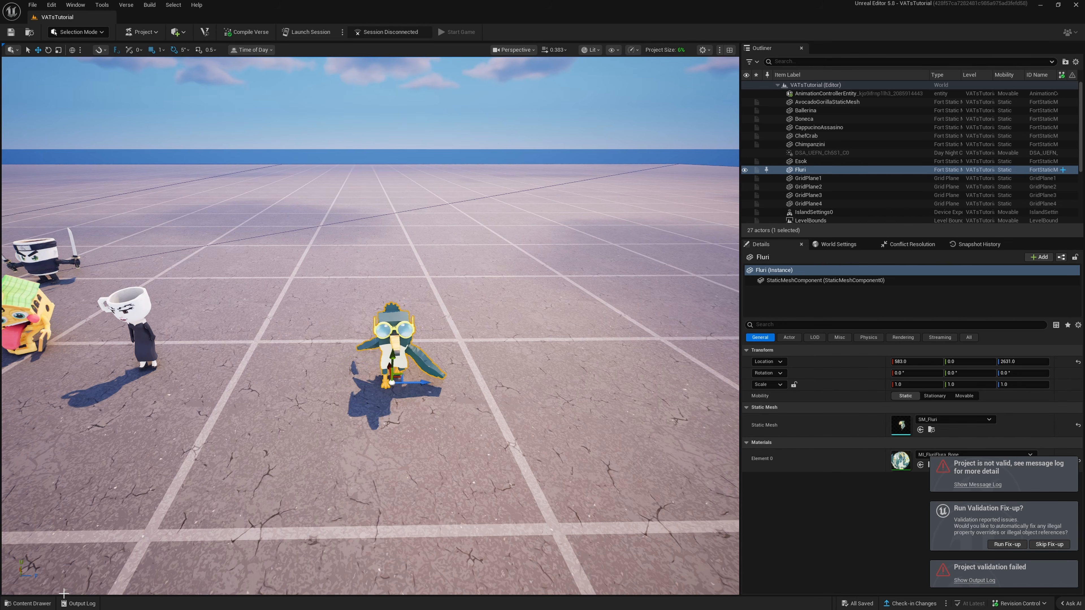
pyautogui.click(28, 604)
pyautogui.moveTo(295, 274)
pyautogui.mouseDown(button='right')
pyautogui.moveTo(318, 267)
pyautogui.moveTo(297, 272)
pyautogui.mouseUp(button='right')
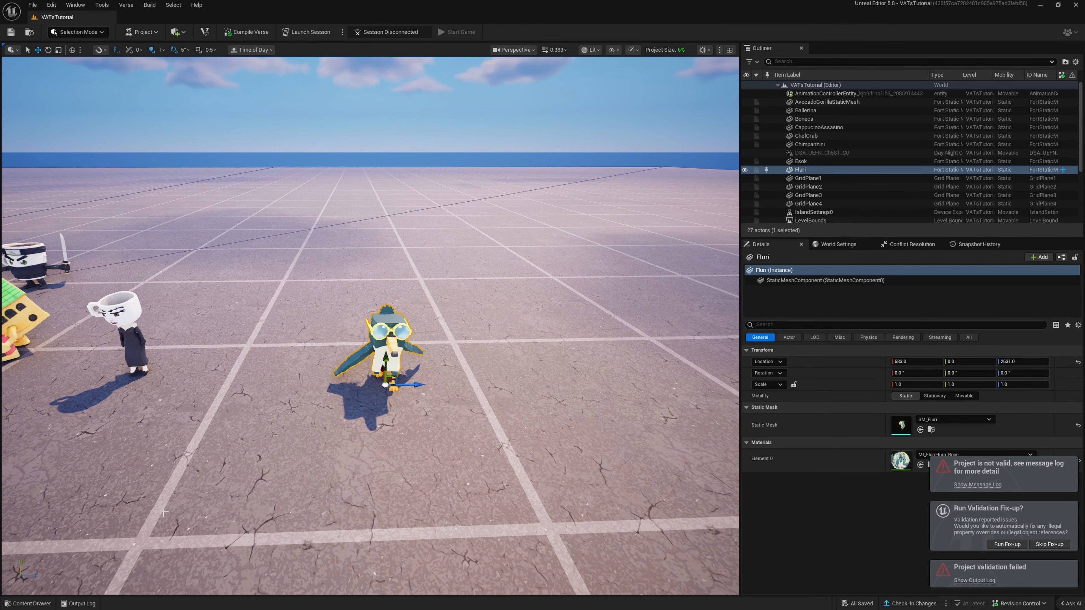
pyautogui.click(41, 603)
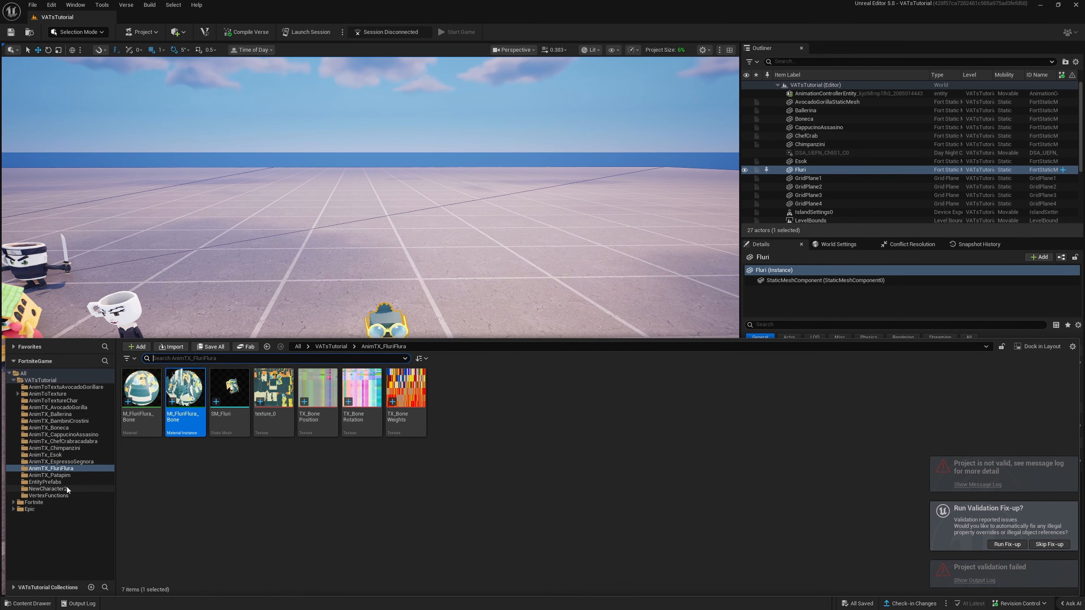
pyautogui.click(59, 496)
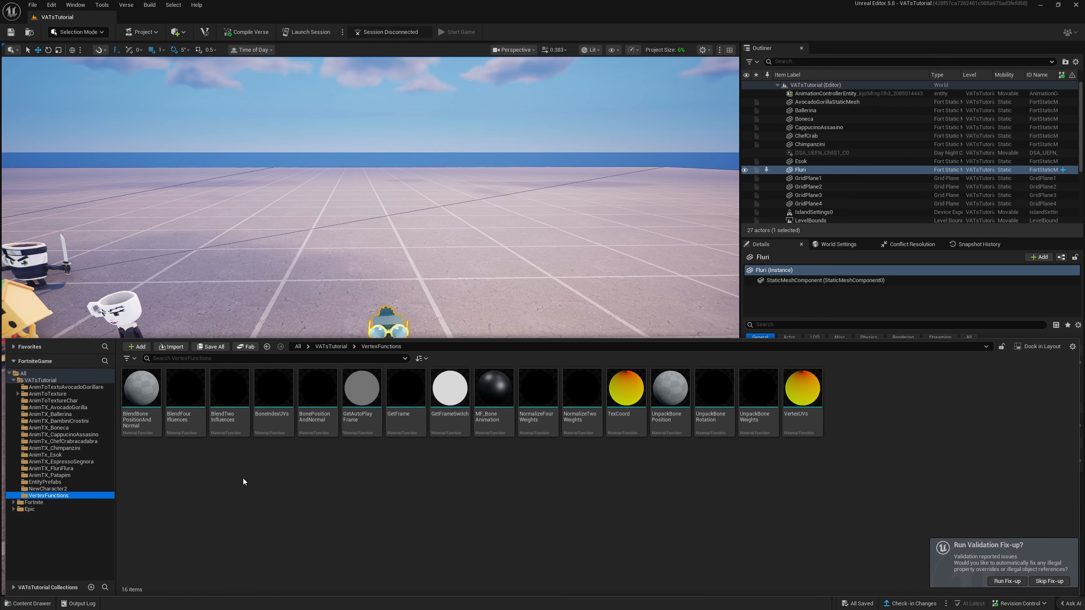
pyautogui.click(141, 398)
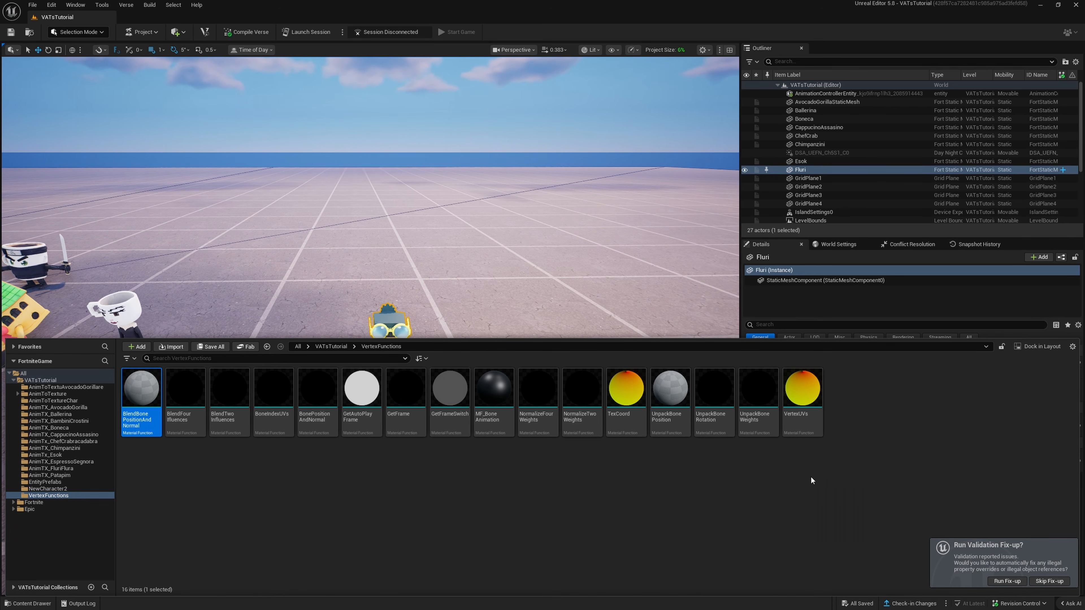
pyautogui.click(740, 454)
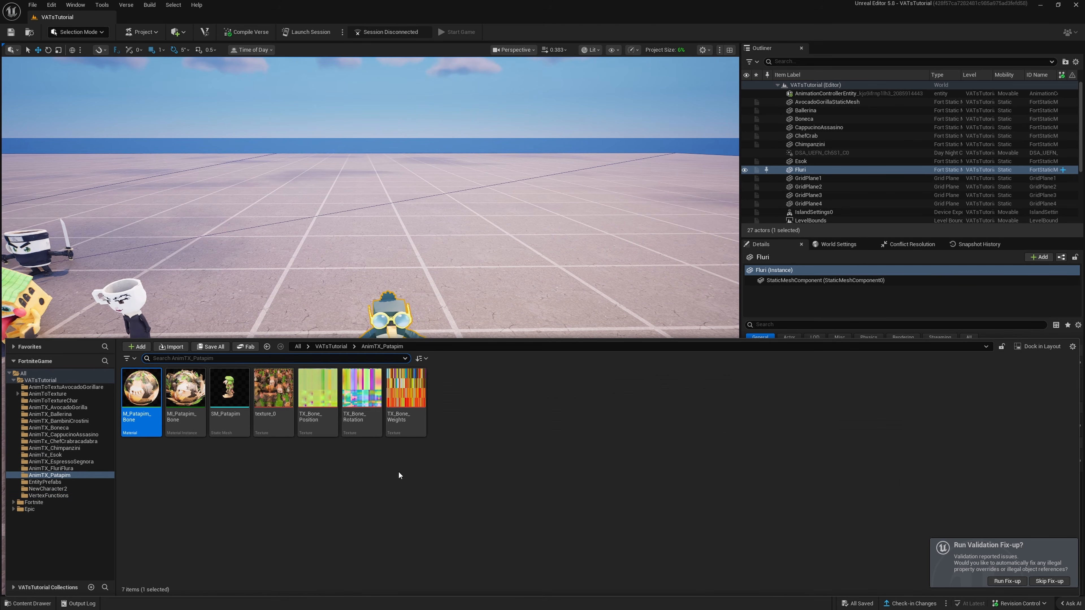
# Open M_FluriFlura_Bone from AnimTX_FluriFlura and delete the Bone Animation comment together with its MF_BoneAnimation node.
pyautogui.click(51, 469)
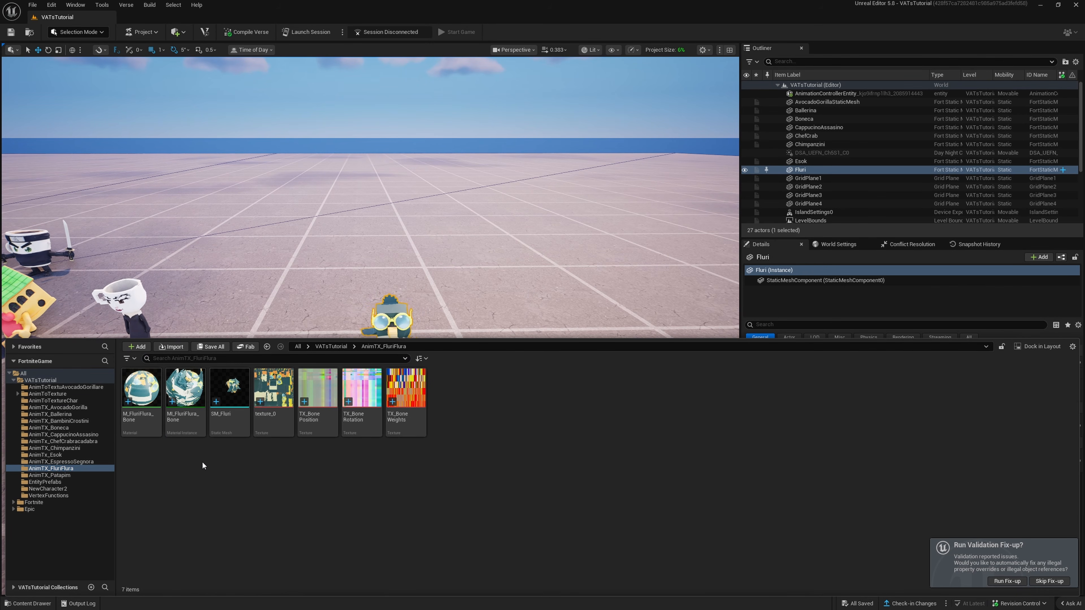
pyautogui.doubleClick(141, 389)
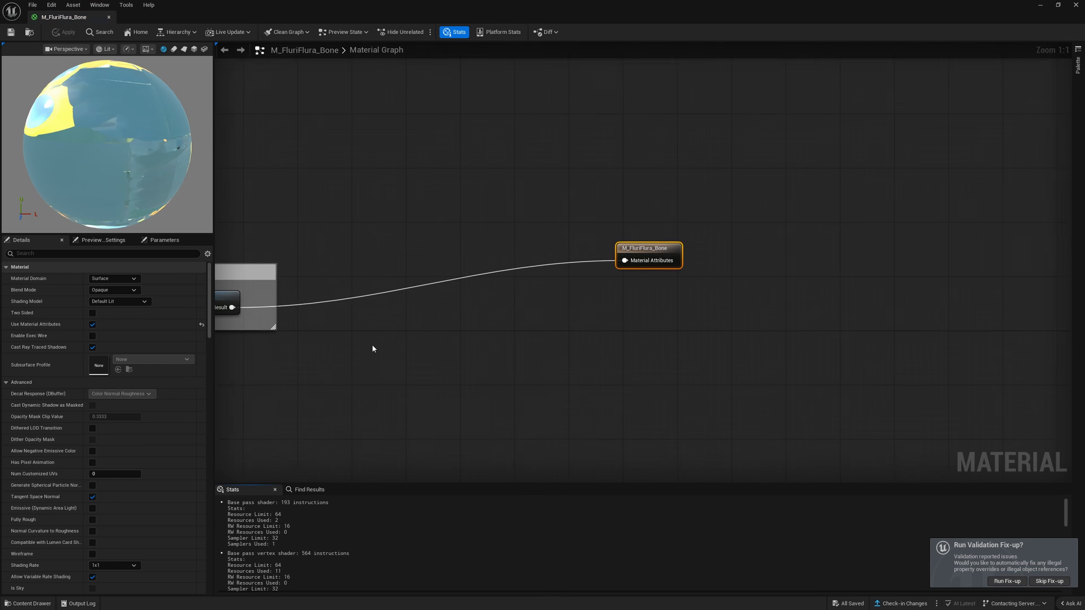
pyautogui.moveTo(423, 225); pyautogui.dragTo(407, 208)
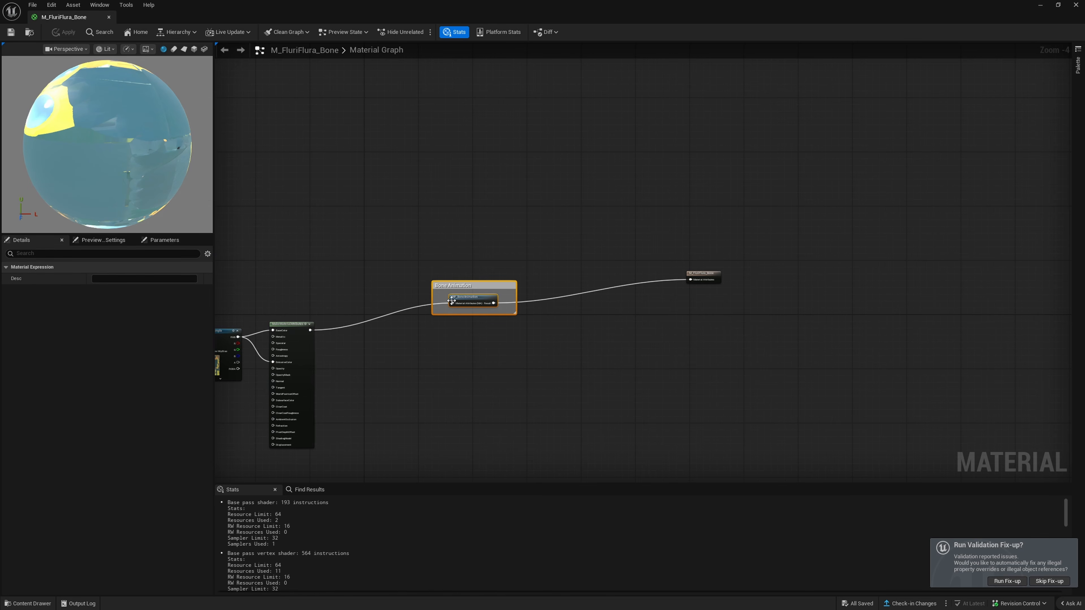
pyautogui.scroll(4, 452, 302)
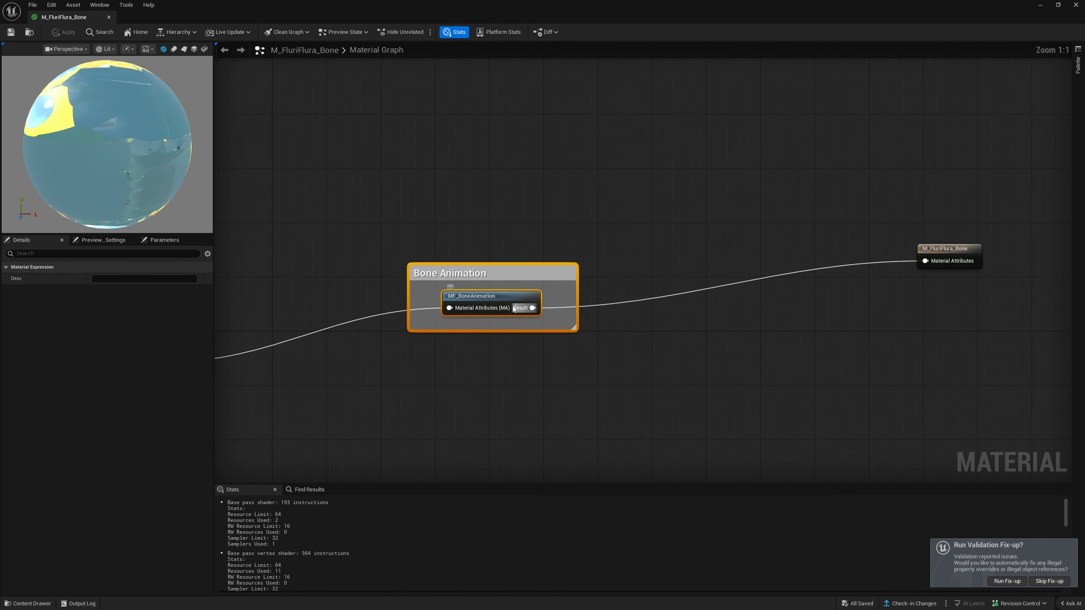
pyautogui.moveTo(451, 308); pyautogui.dragTo(481, 279, button='right')
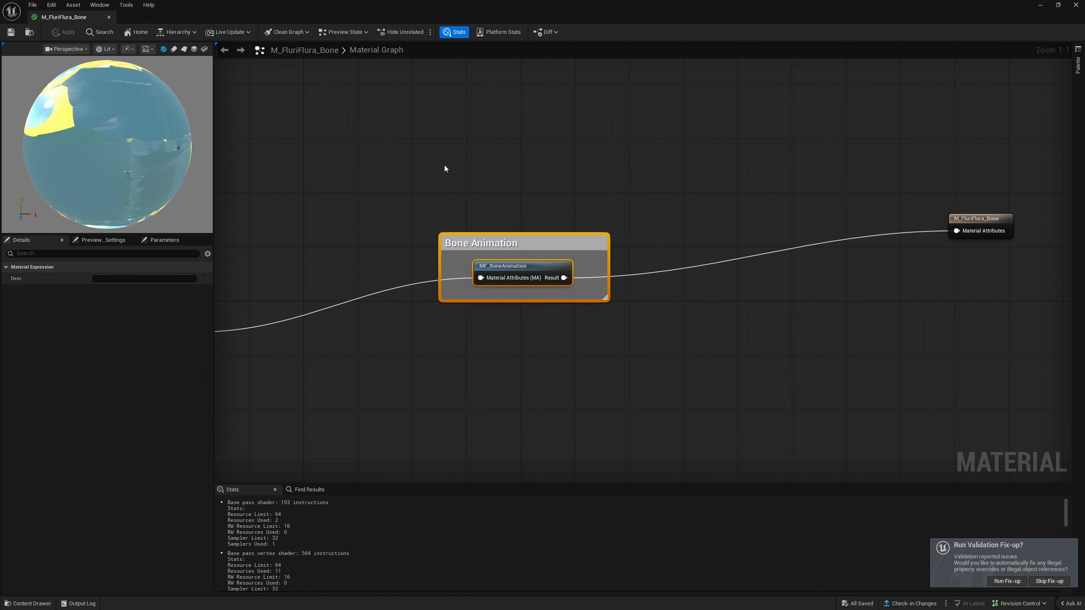
pyautogui.press('Delete')
# Add a MaterialFunctionCall node to the graph and set its material function to the project's MF_BoneAnimation.
pyautogui.rightClick(430, 275)
pyautogui.write('material f')
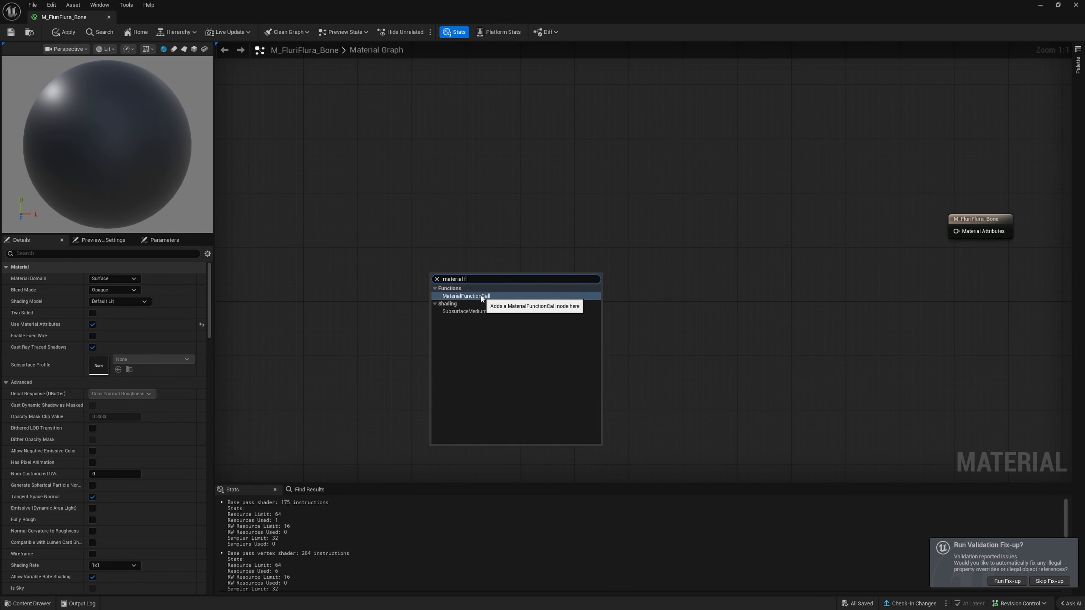
pyautogui.click(481, 297)
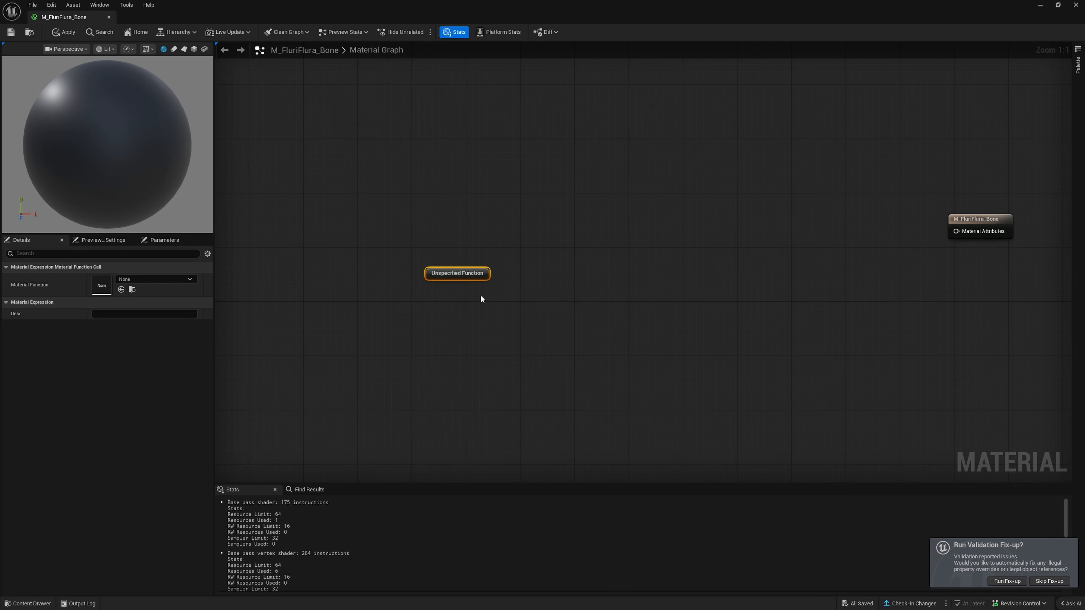
pyautogui.click(175, 281)
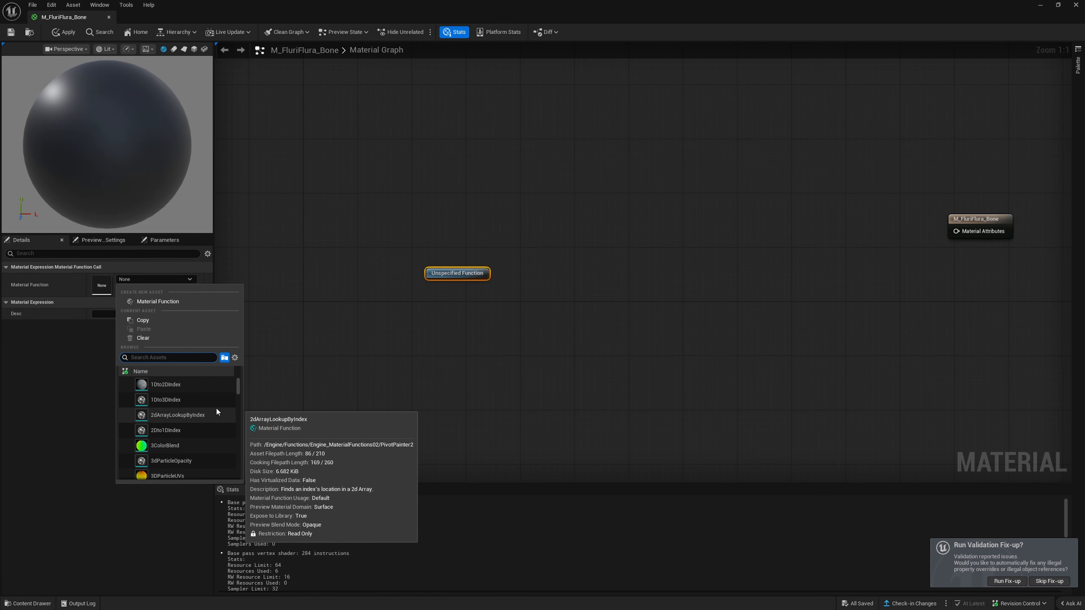
pyautogui.write('mf')
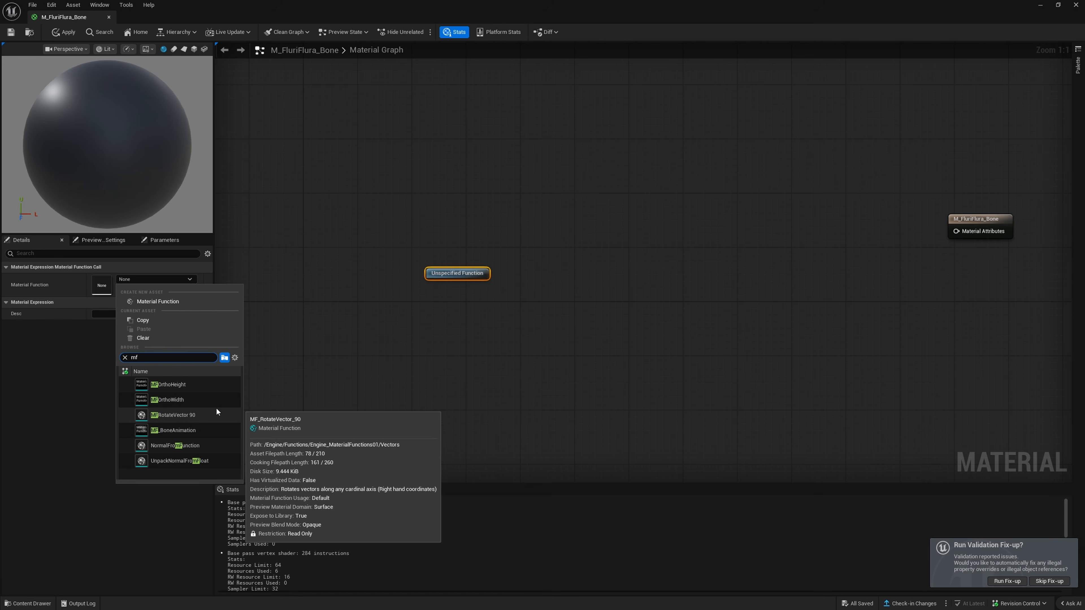
pyautogui.click(194, 429)
# Connect MakeMaterialAttributes through MF_BoneAnimation to M_FluriFlura_Bone's Material Attributes input and save the material.
pyautogui.scroll(-4, 443, 340)
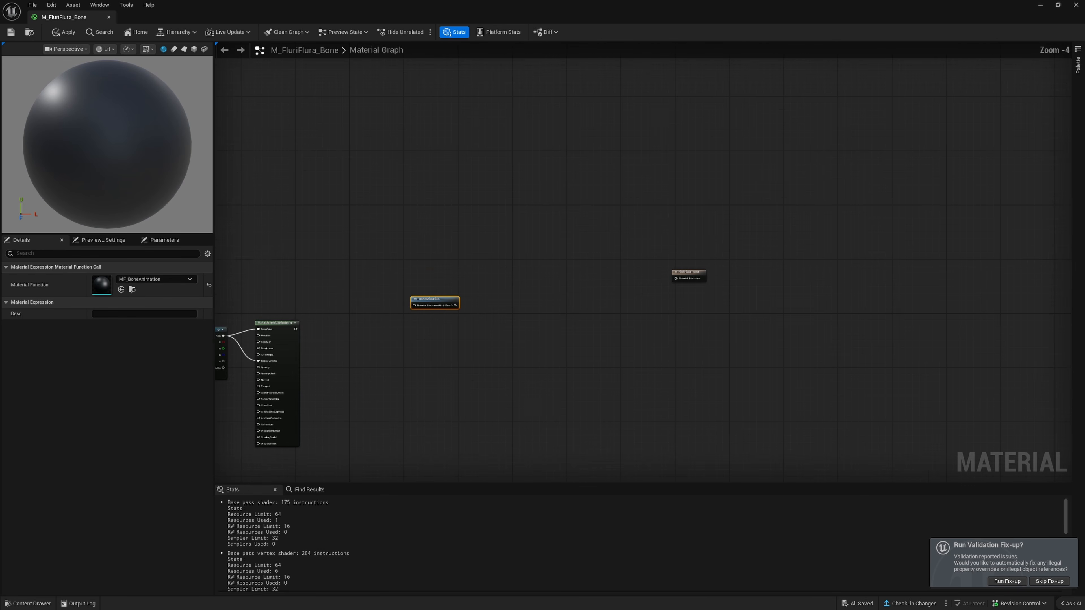
pyautogui.scroll(3, 402, 294)
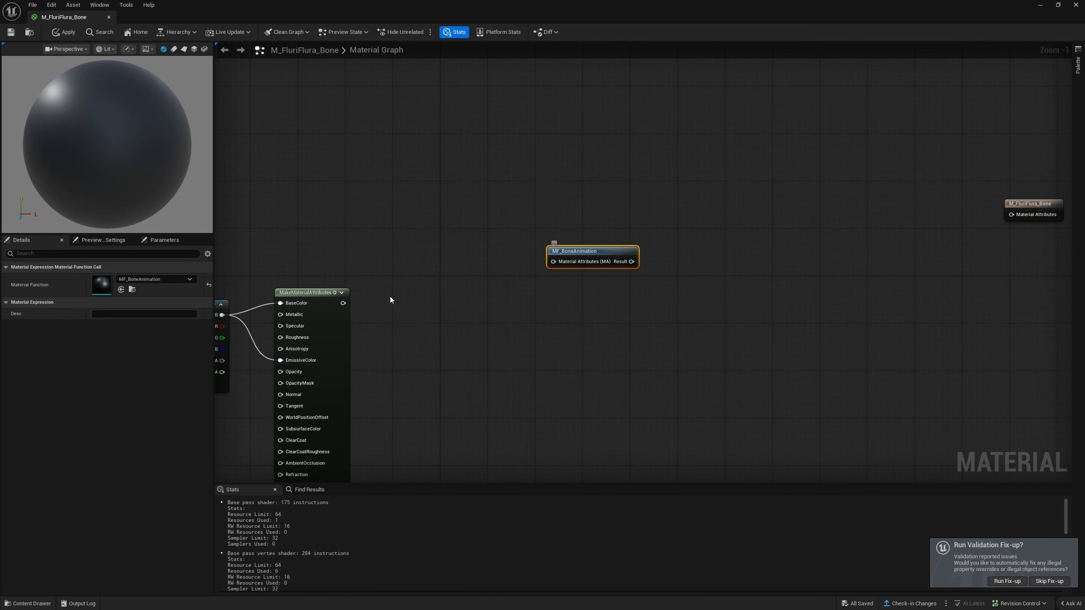
pyautogui.moveTo(347, 305); pyautogui.dragTo(554, 262)
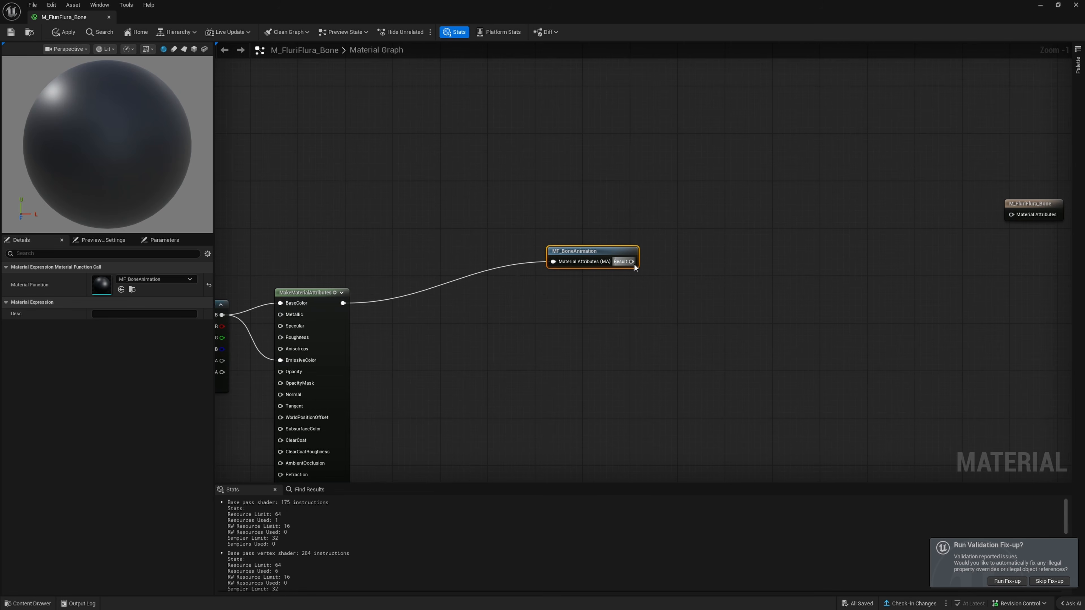
pyautogui.moveTo(632, 262); pyautogui.dragTo(1023, 219)
pyautogui.click(756, 204)
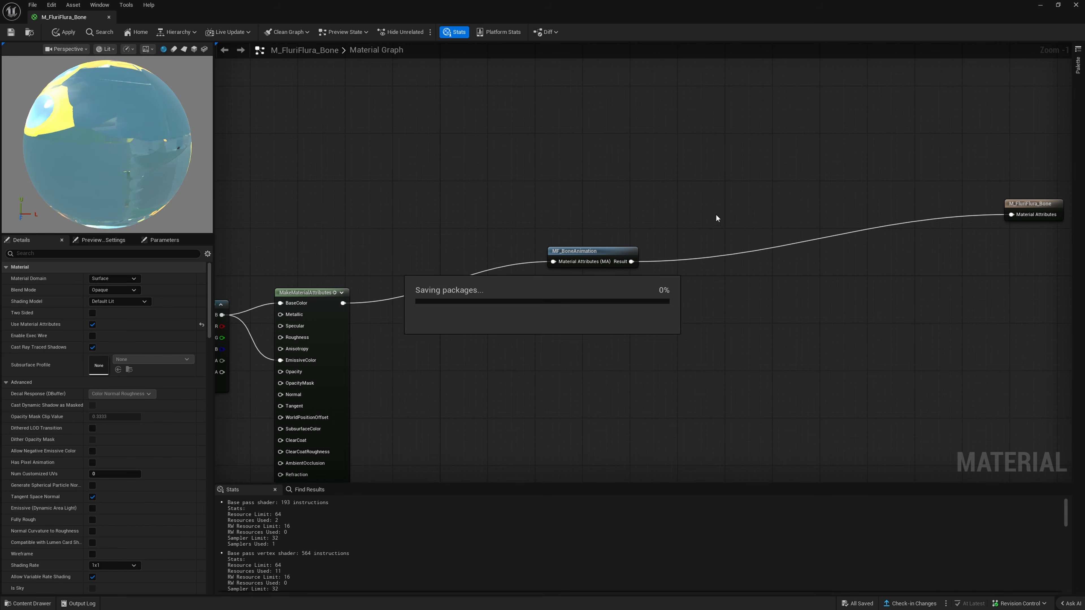
pyautogui.moveTo(538, 204)
pyautogui.mouseDown()
pyautogui.moveTo(535, 192)
pyautogui.moveTo(547, 204)
pyautogui.mouseUp()
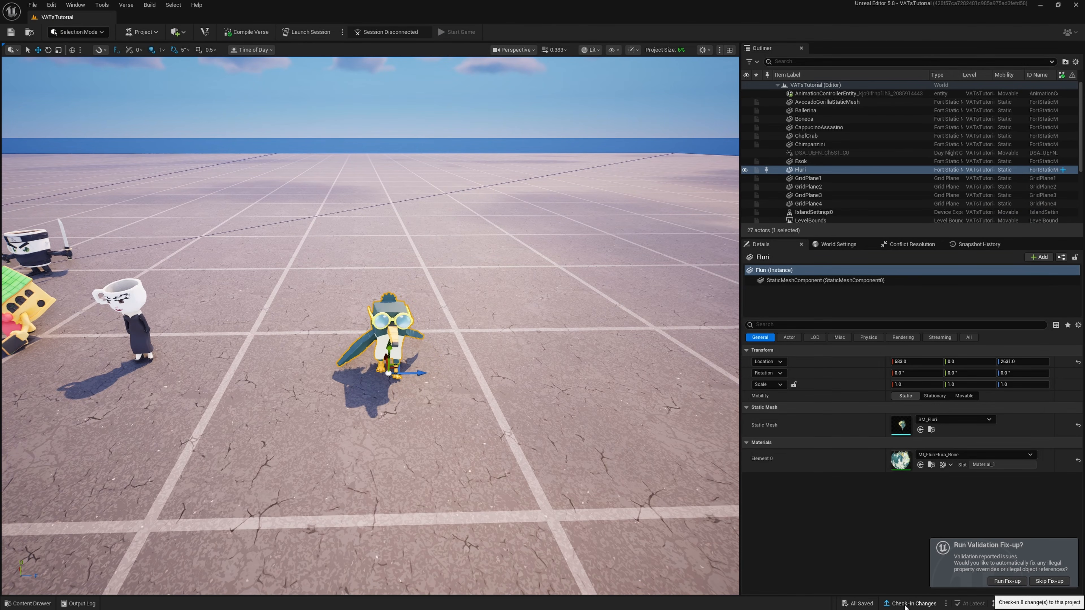
# Check in the project's pending changes and launch a session, making the listed FluriFlura assets private.
pyautogui.click(909, 604)
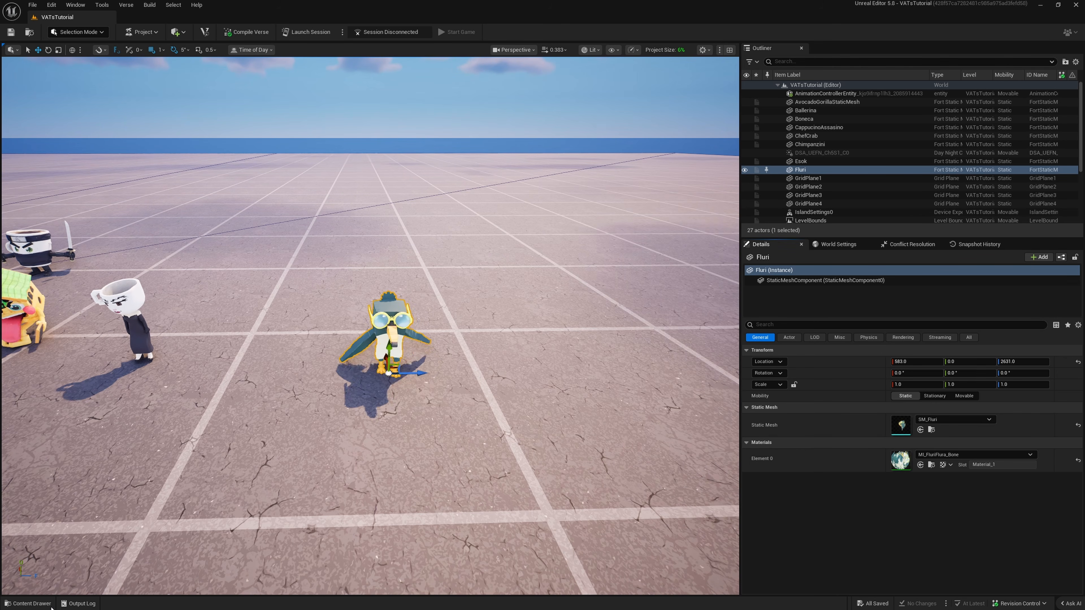
pyautogui.press('f')
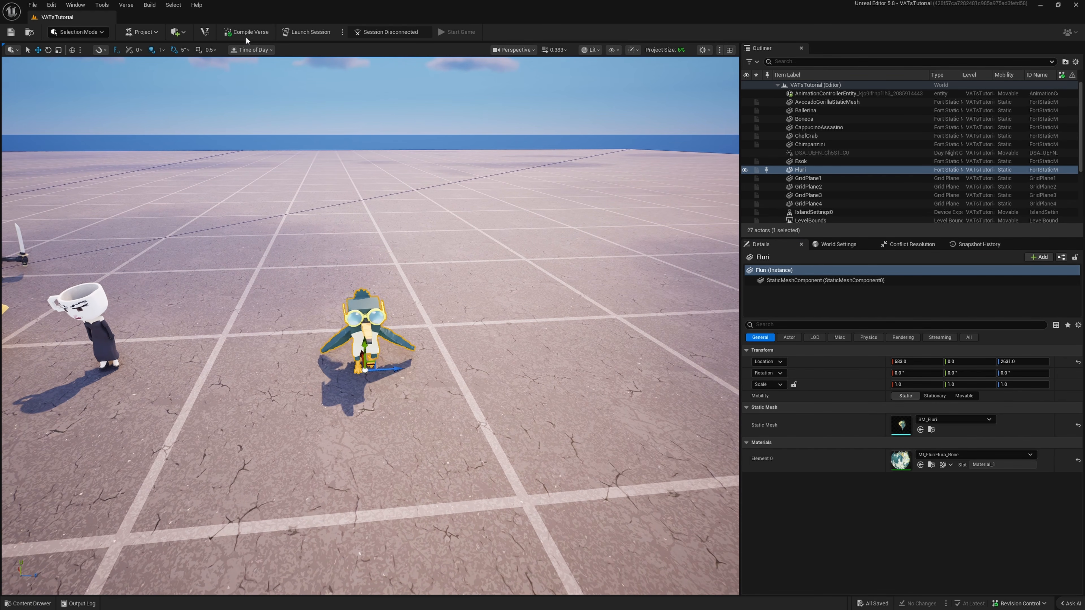
pyautogui.click(309, 30)
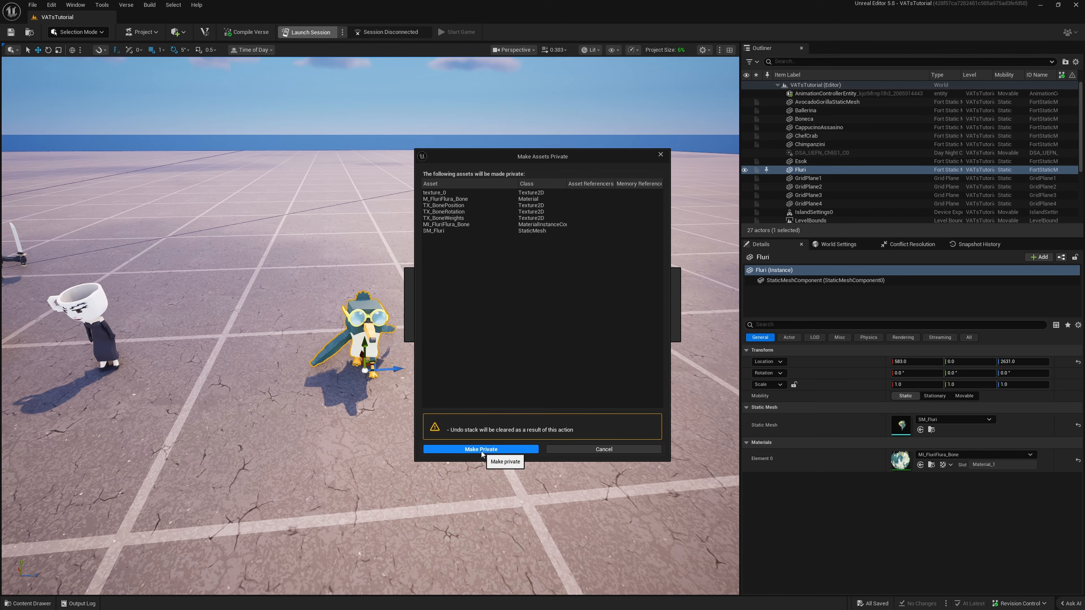
pyautogui.click(482, 450)
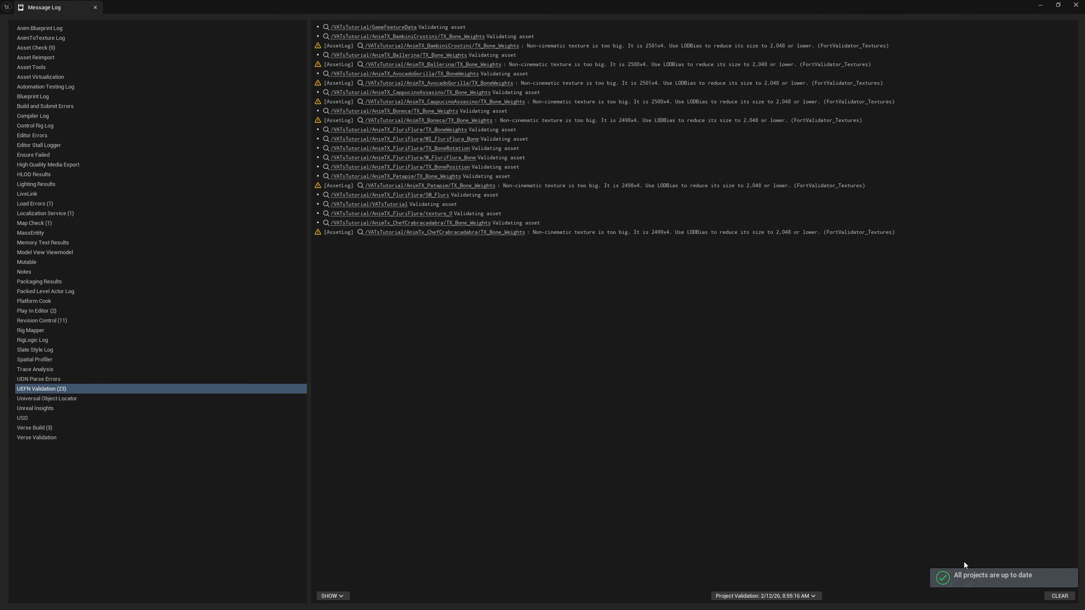
pyautogui.click(1077, 8)
# Check the session's Output Log and inspect the properties of the TX_Bone_Weights texture in the AnimTX_Ballerina folder.
pyautogui.moveTo(385, 308); pyautogui.dragTo(416, 267, button='right')
pyautogui.click(45, 604)
pyautogui.click(74, 603)
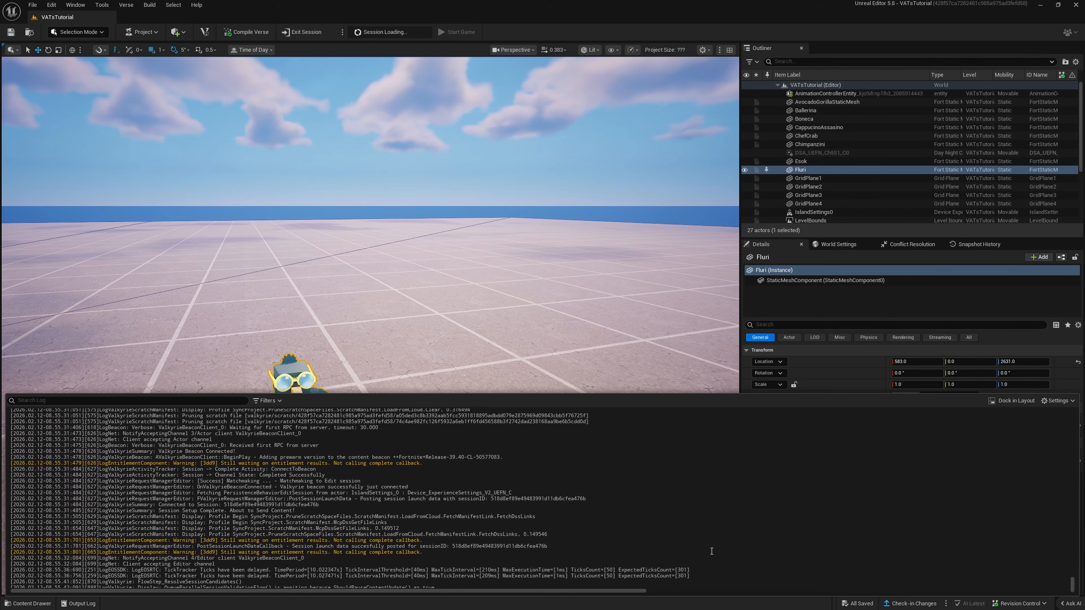
pyautogui.scroll(10, 449, 555)
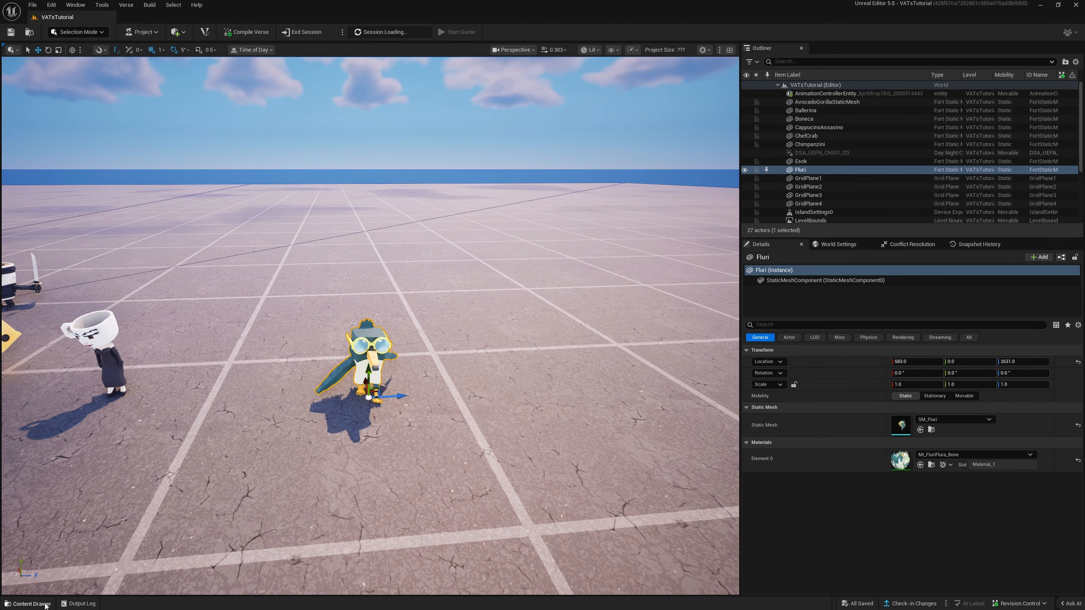
pyautogui.click(43, 604)
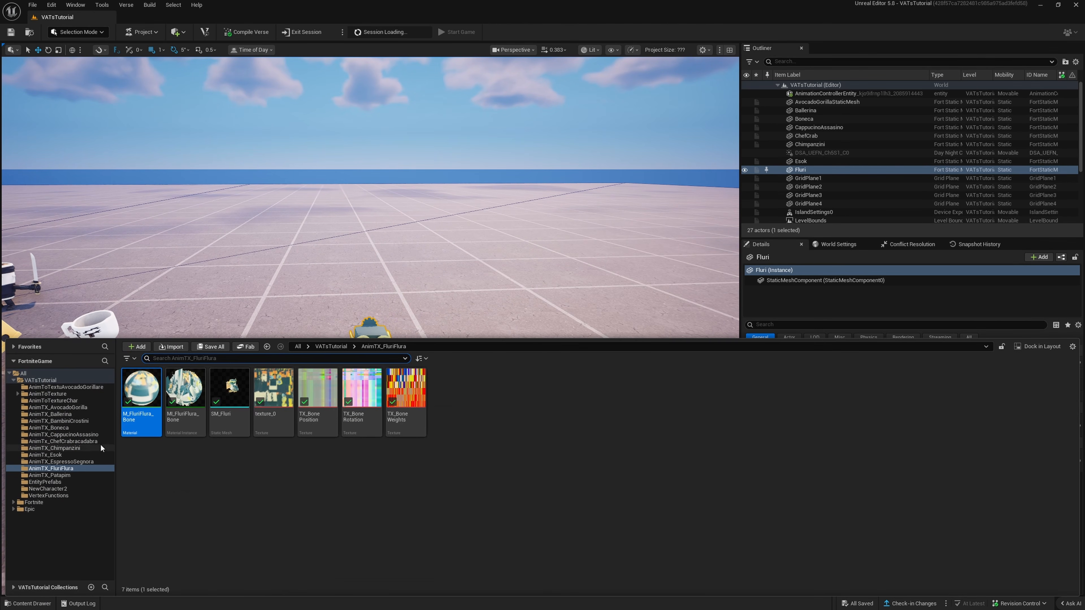
pyautogui.click(81, 442)
pyautogui.click(64, 428)
pyautogui.click(65, 422)
pyautogui.click(67, 414)
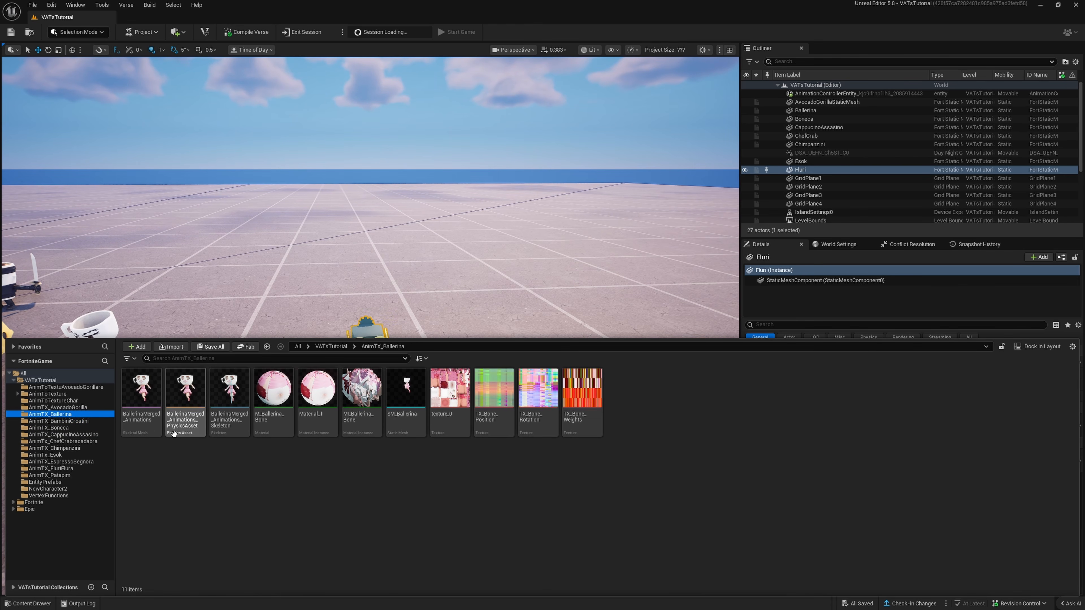
pyautogui.moveTo(548, 411)
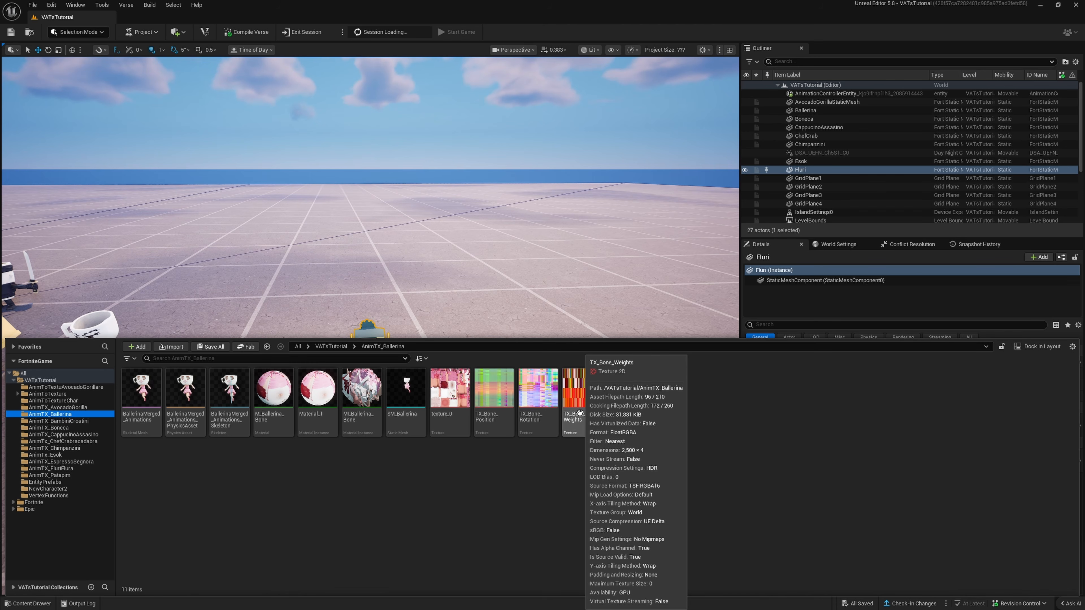
# Switch to the VATs1 project in Unreal Editor and check the maximum texture height and width in FluriFlura's DA_BoneAnimation.
pyautogui.press('super')
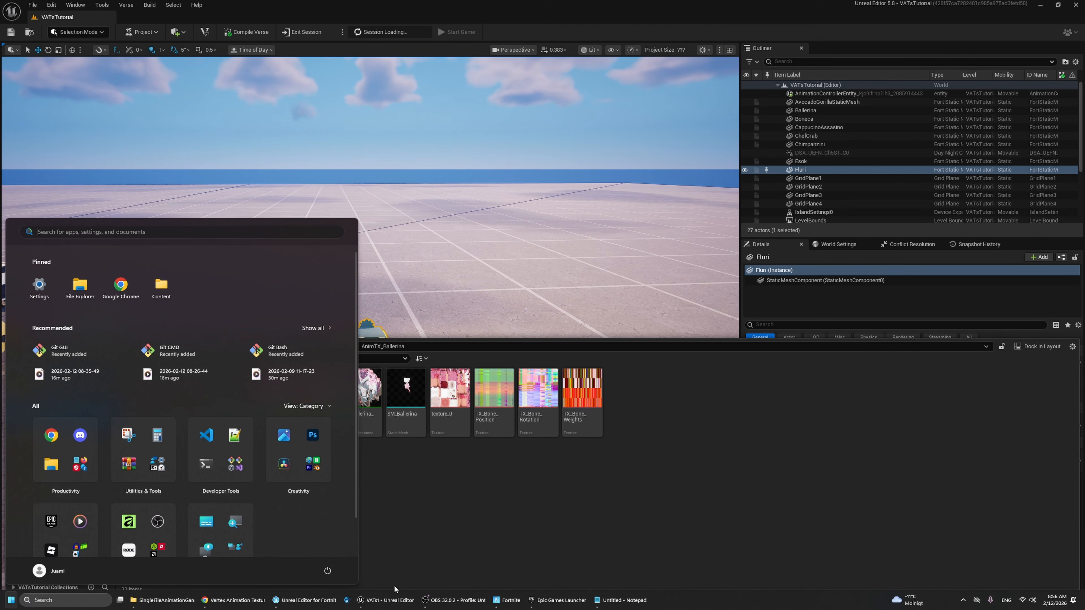
pyautogui.press('super')
pyautogui.press('super')
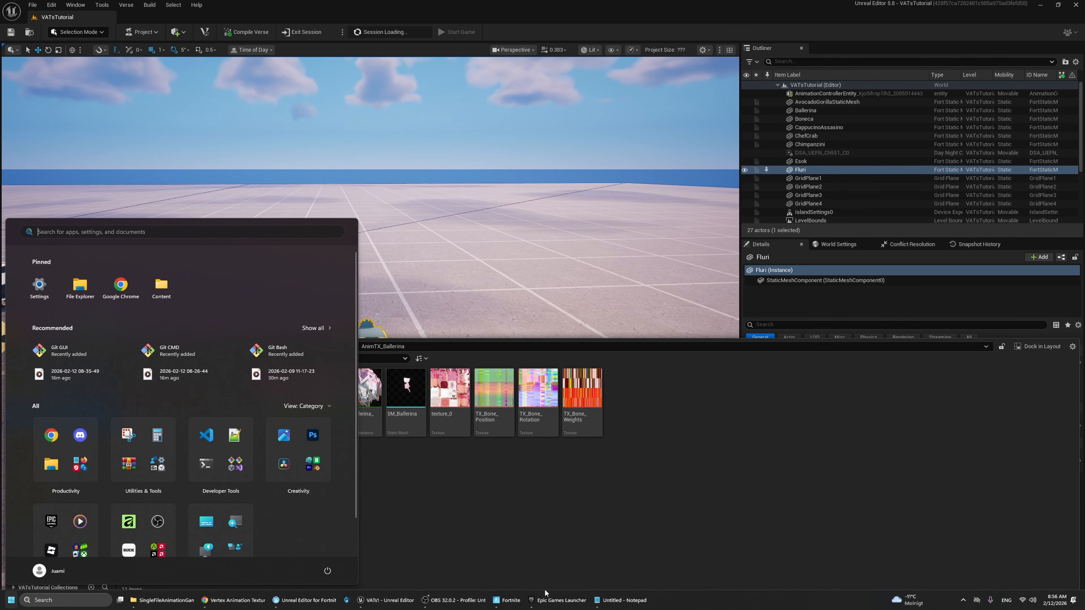
pyautogui.click(304, 601)
pyautogui.doubleClick(246, 459)
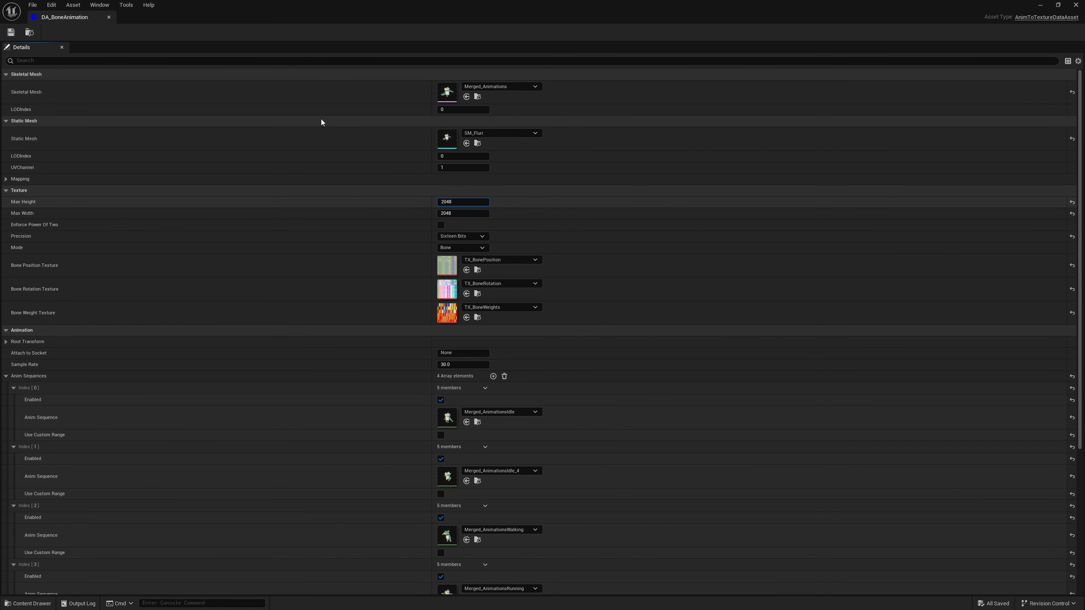
pyautogui.middleClick(87, 18)
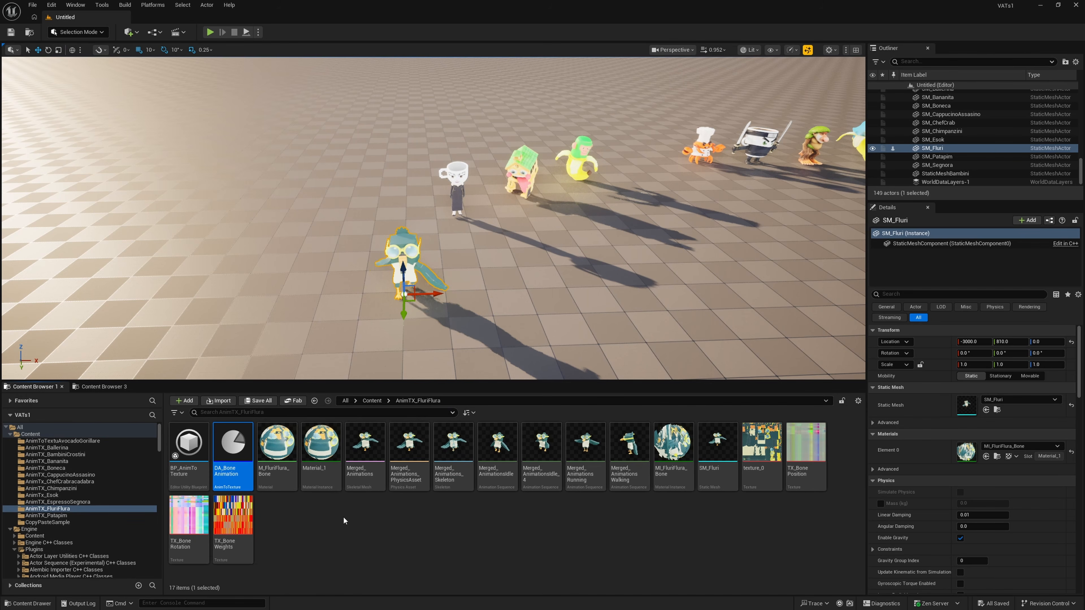
# Return to the VATsTutorial project in UEFN and look through the AnimTX_AvocadoGorilla and AnimTX_FluriFlura assets.
pyautogui.press('super')
pyautogui.click(304, 600)
pyautogui.moveTo(367, 385); pyautogui.dragTo(320, 298, button='right')
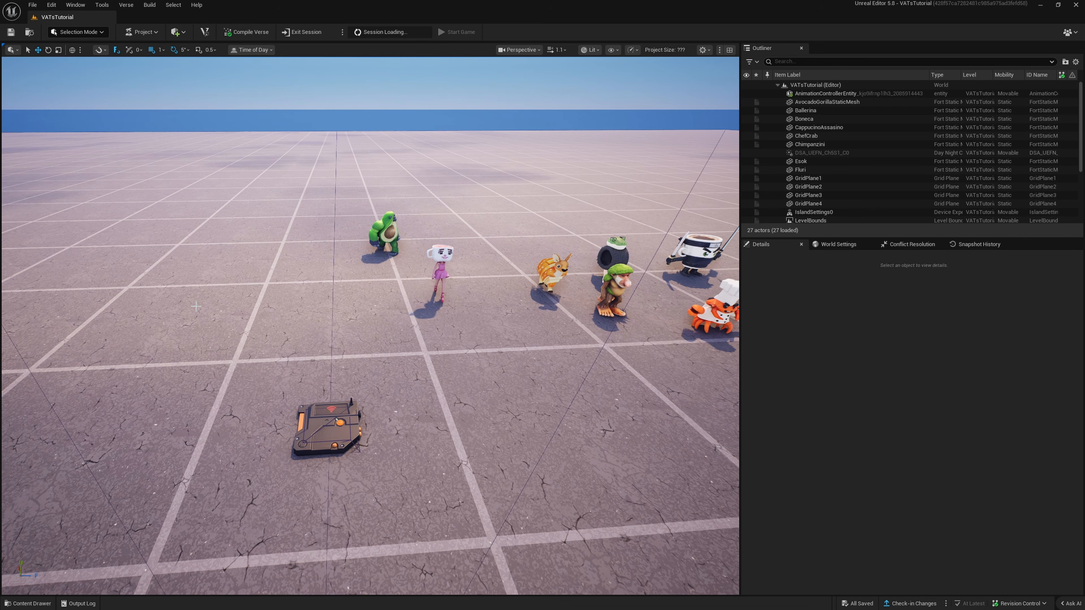
pyautogui.click(23, 604)
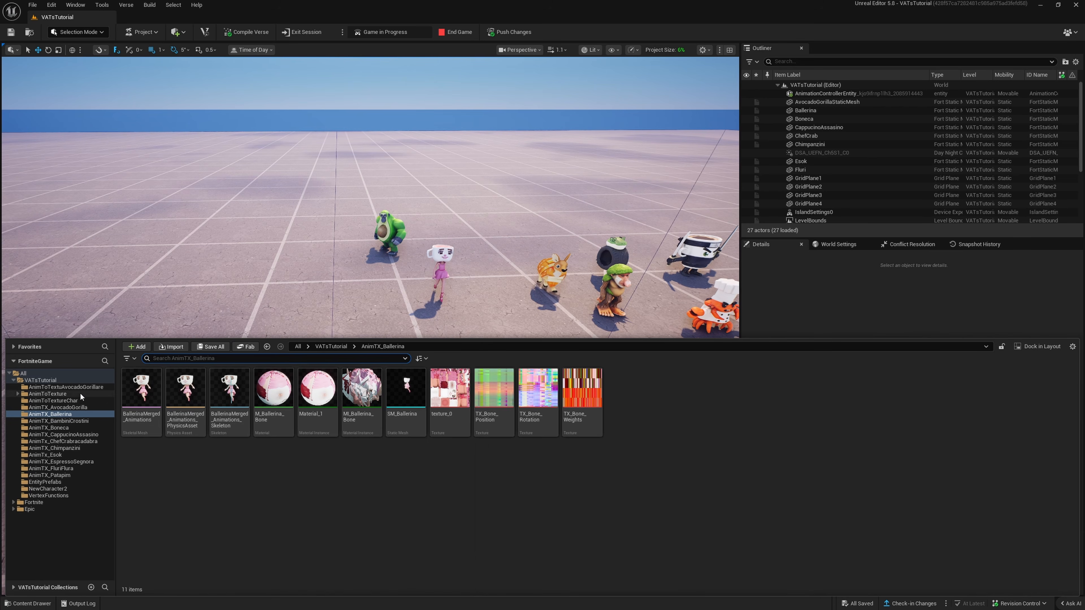
pyautogui.click(81, 410)
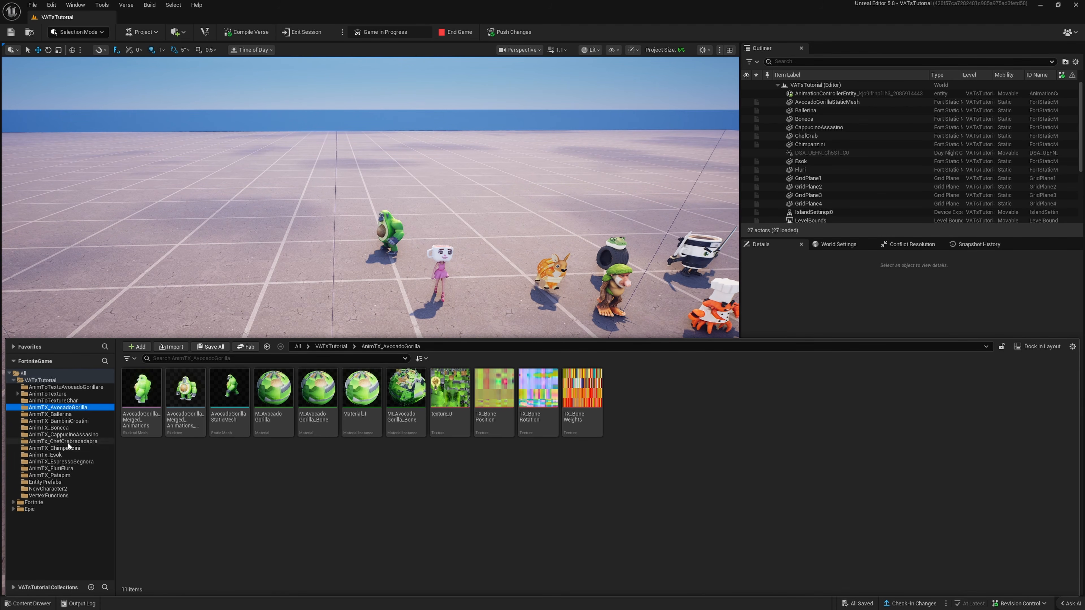
pyautogui.click(64, 469)
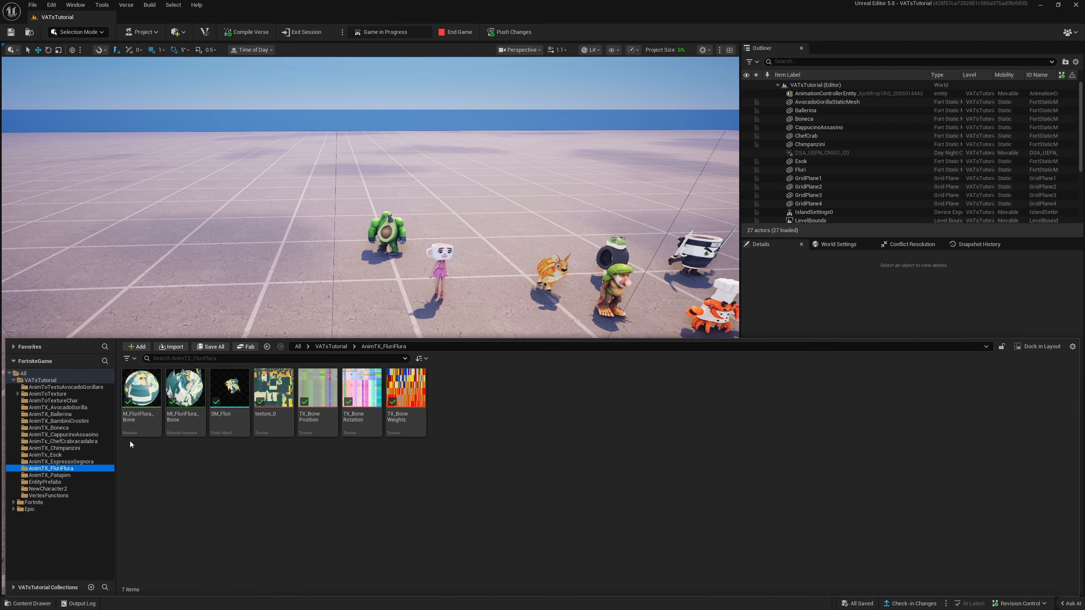
pyautogui.doubleClick(139, 427)
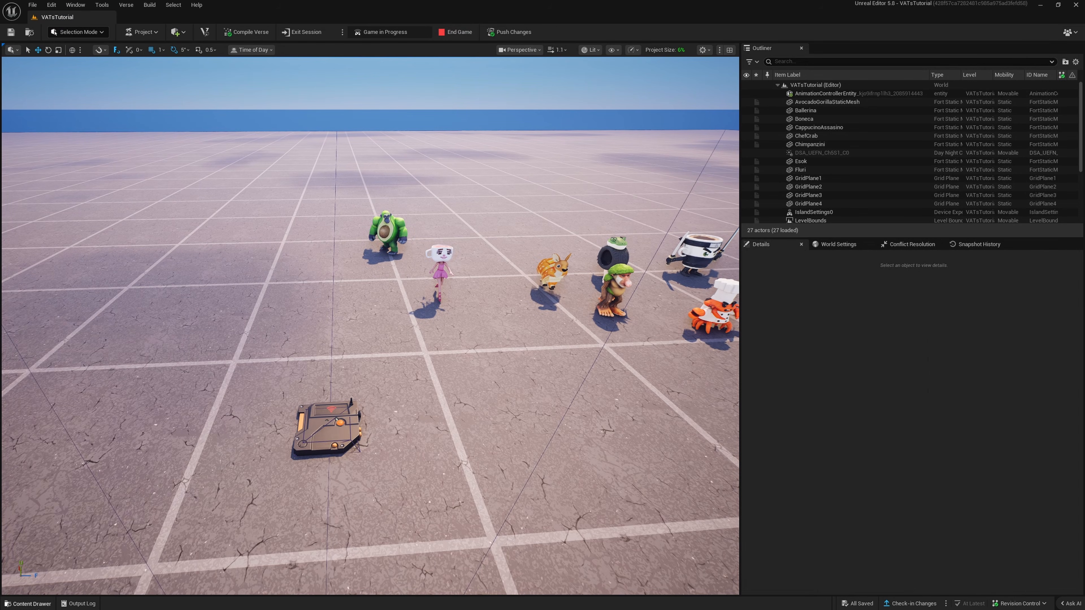
pyautogui.hotkey('ctrl', 'space')
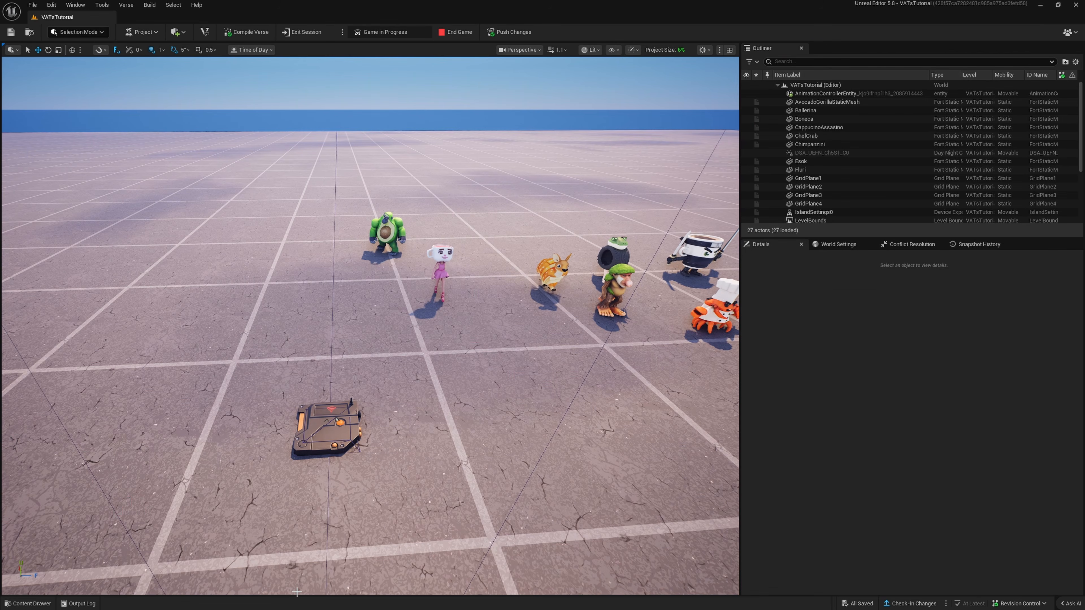
# Open DA_BoneAnimation in the VATs1 project and read the start and end frames of all its baked animations.
pyautogui.press('super')
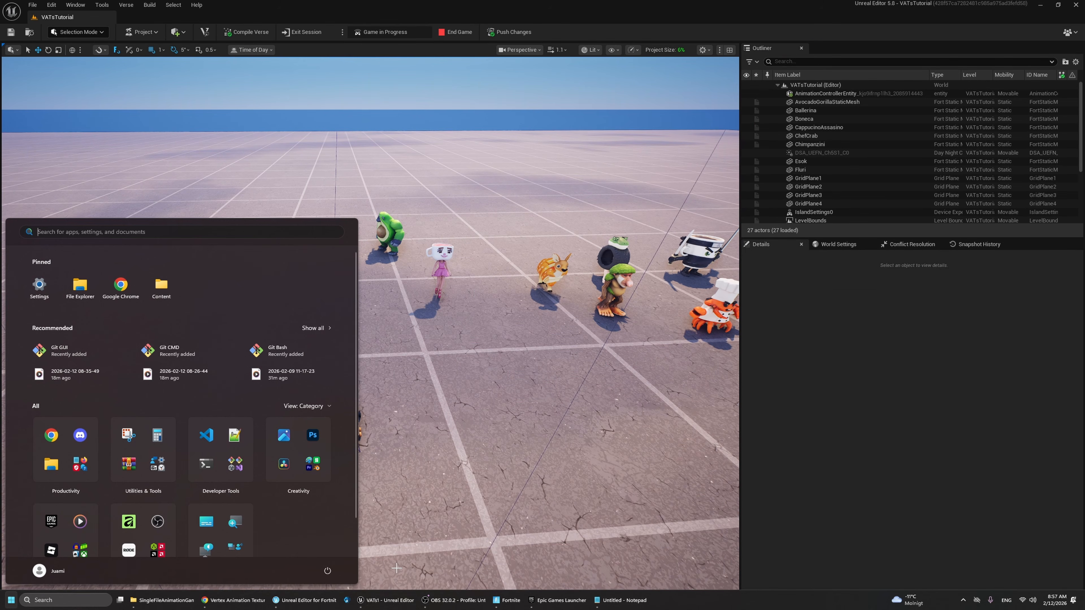
pyautogui.click(359, 603)
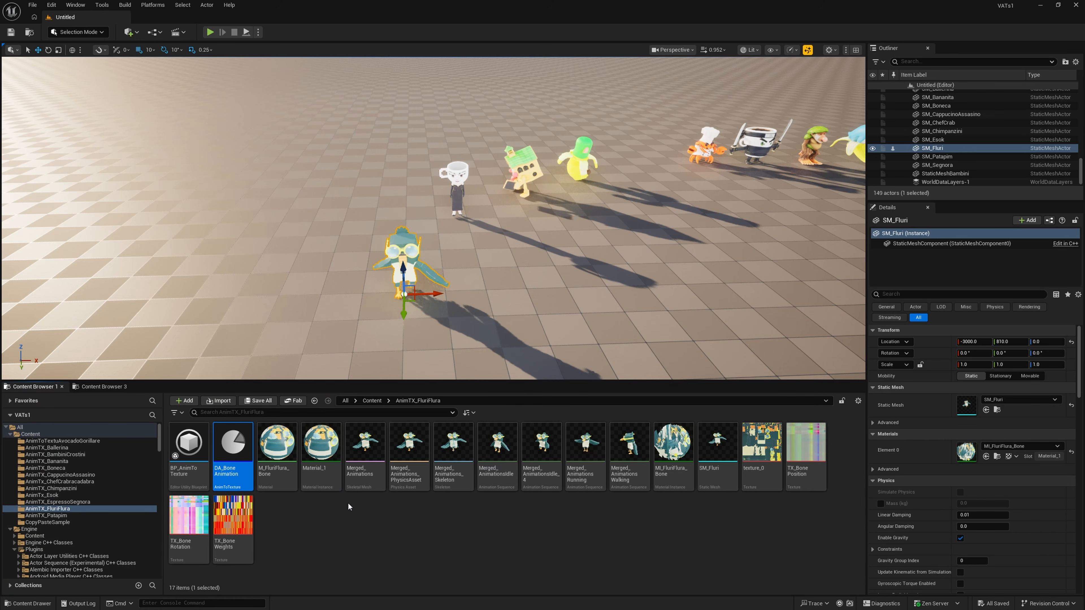
pyautogui.doubleClick(234, 439)
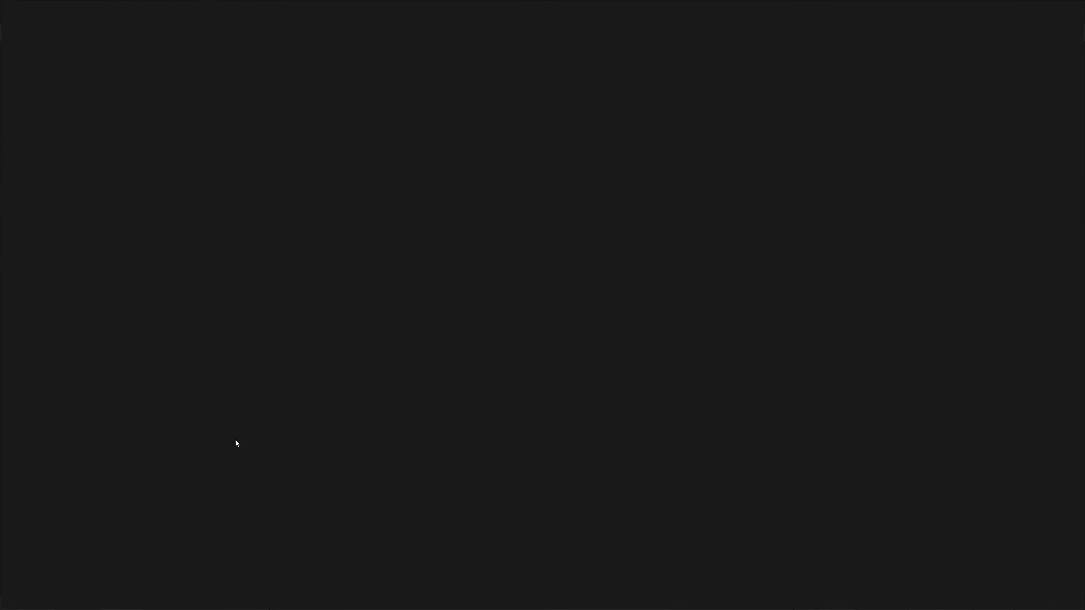
pyautogui.scroll(-5, 292, 269)
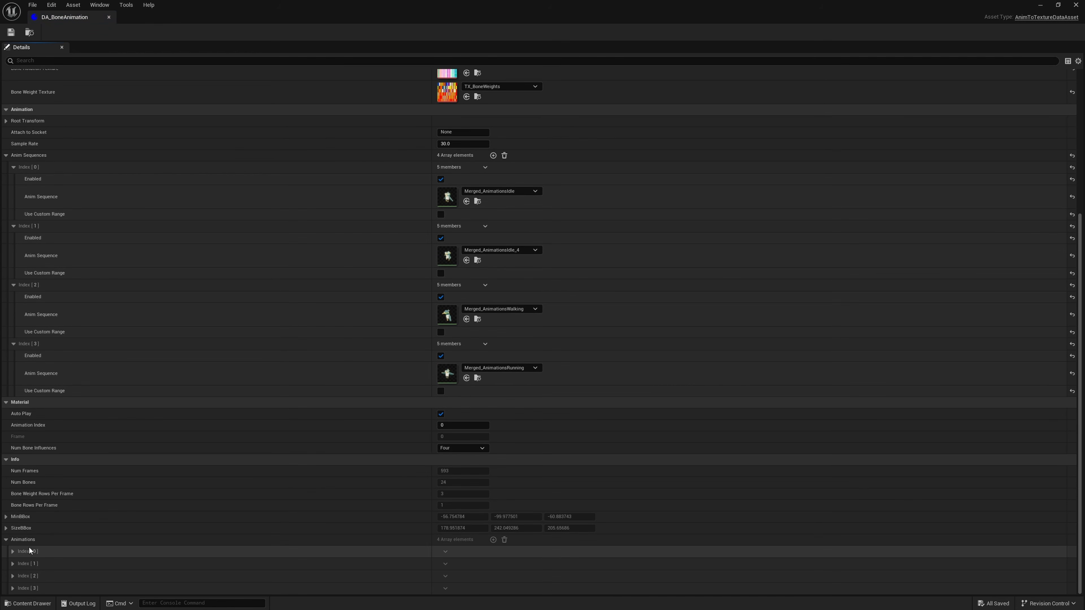
pyautogui.click(13, 576)
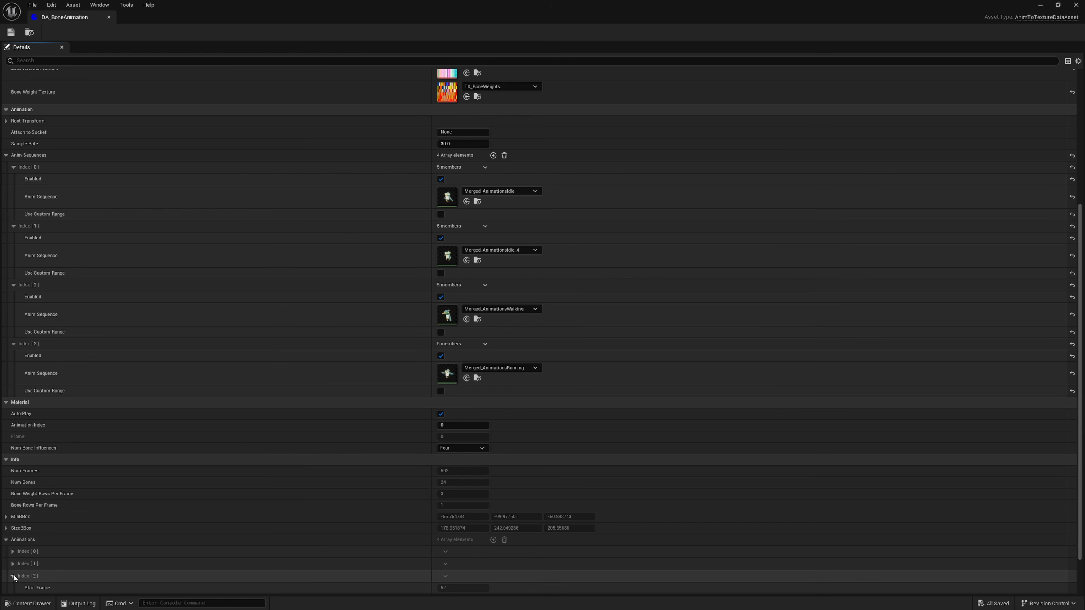
pyautogui.click(13, 564)
pyautogui.click(12, 553)
pyautogui.scroll(-3, 151, 516)
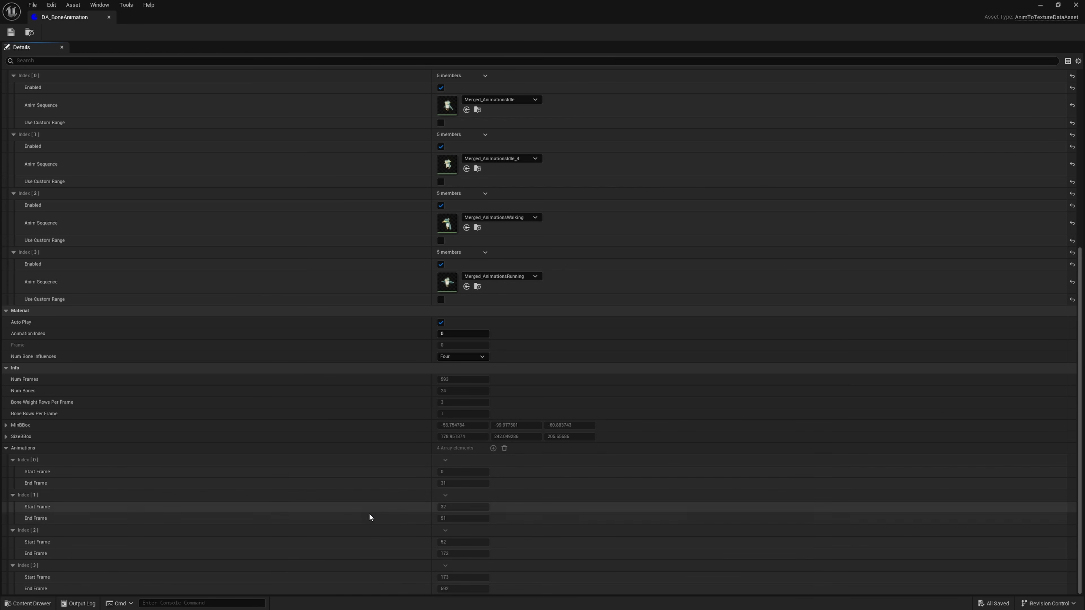
pyautogui.click(1041, 5)
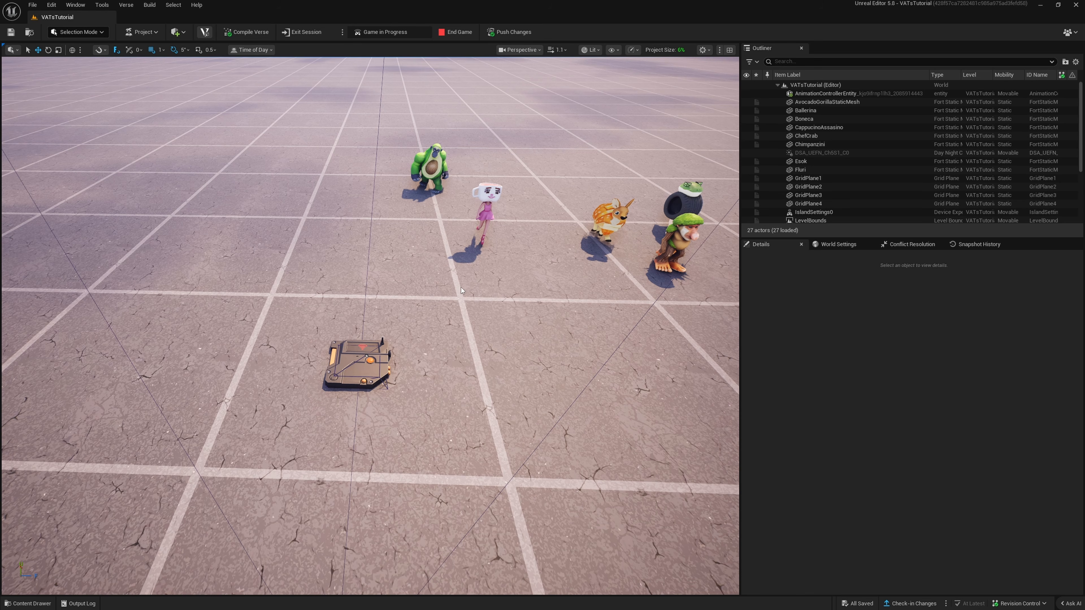
# Switch to Visual Studio Code and review the exposed folders, editable properties and simulation setup in AnimationController_component.verse.
pyautogui.click(447, 171)
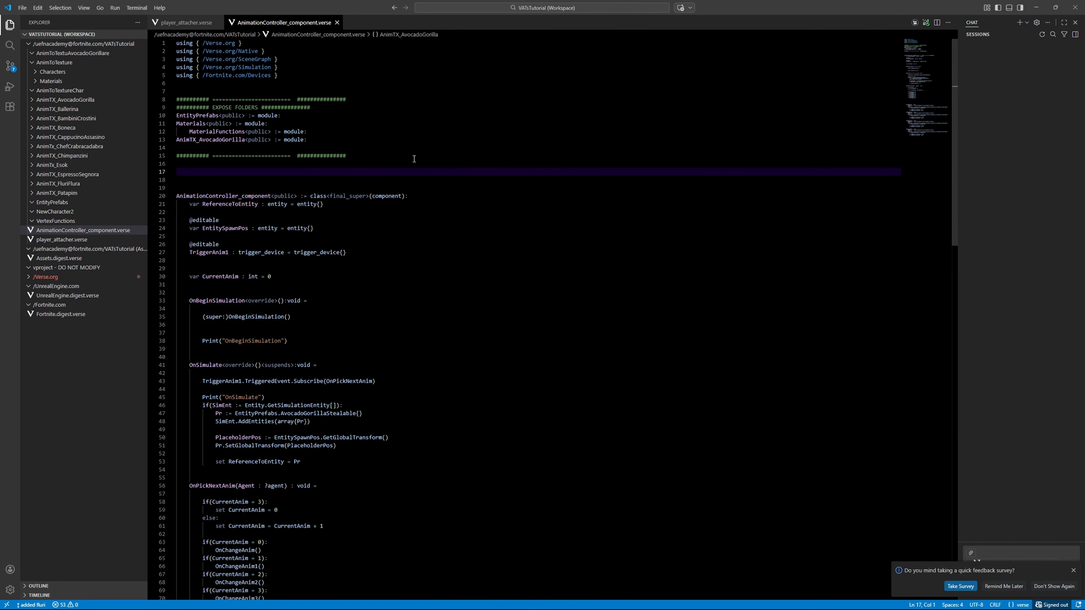
pyautogui.scroll(-3, 349, 207)
pyautogui.scroll(-6, 354, 195)
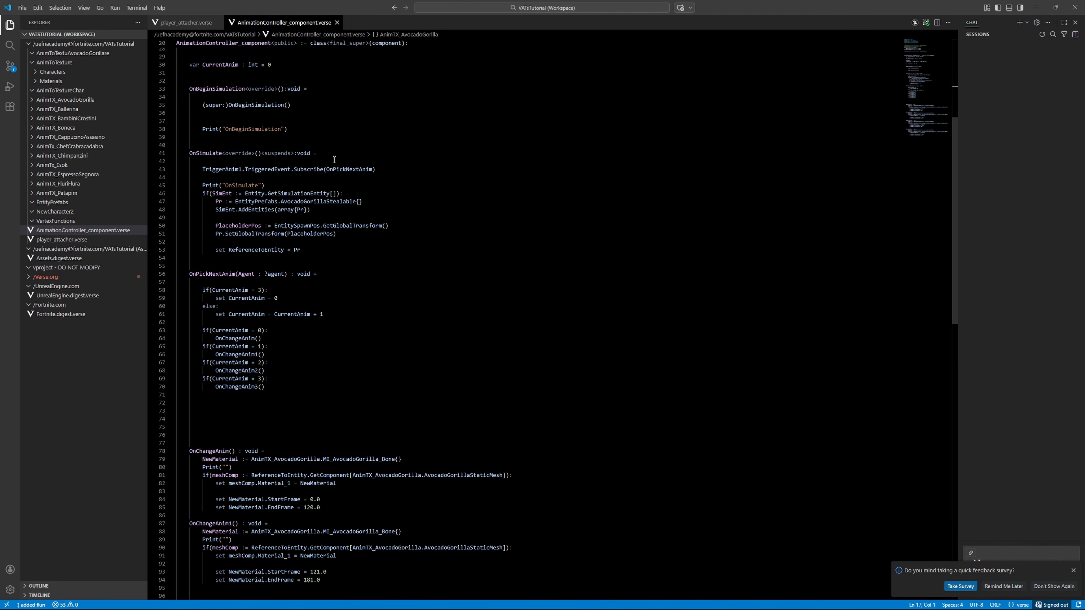
pyautogui.scroll(6, 331, 190)
pyautogui.moveTo(256, 241); pyautogui.dragTo(374, 320)
pyautogui.click(446, 307)
# Examine how OnChangeAnim gets the mesh component, assigns the new material and sets its start and end frames.
pyautogui.scroll(-13, 316, 293)
pyautogui.click(364, 310)
pyautogui.click(240, 294)
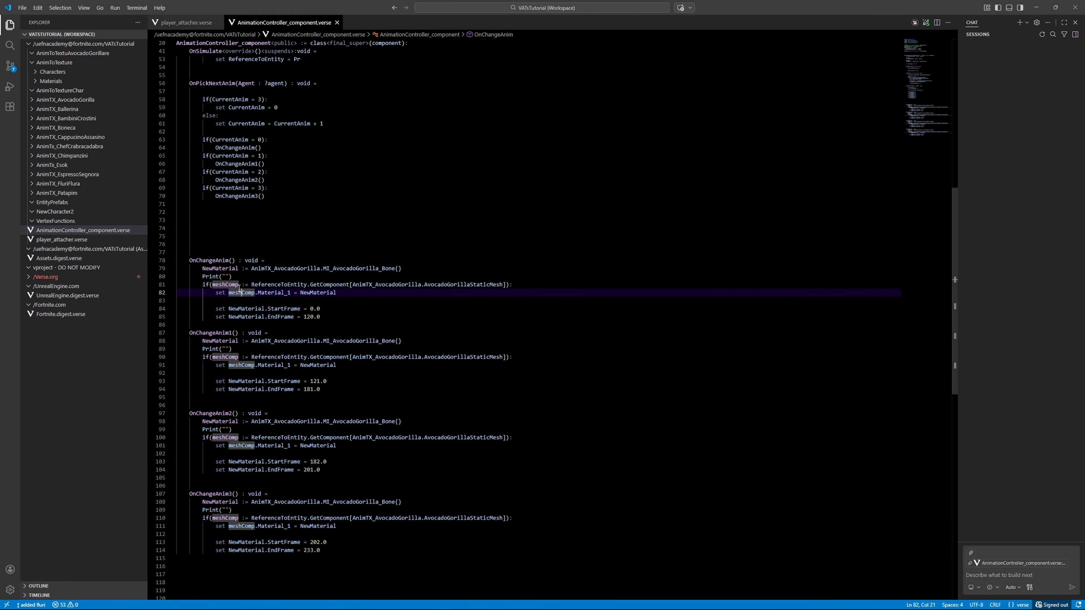
pyautogui.doubleClick(231, 286)
pyautogui.moveTo(231, 285); pyautogui.dragTo(462, 282)
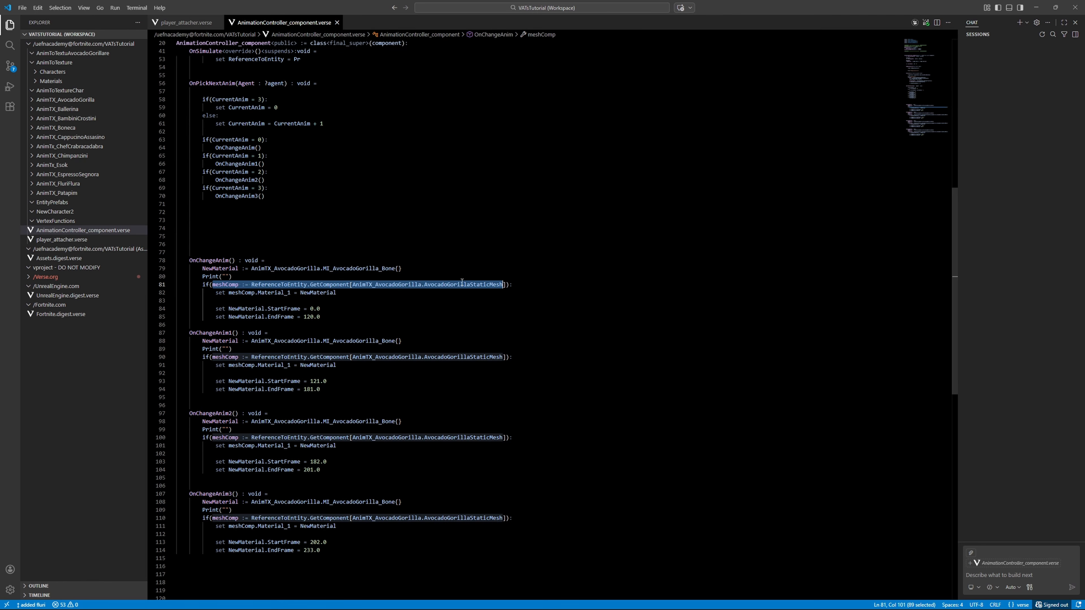
pyautogui.click(405, 268)
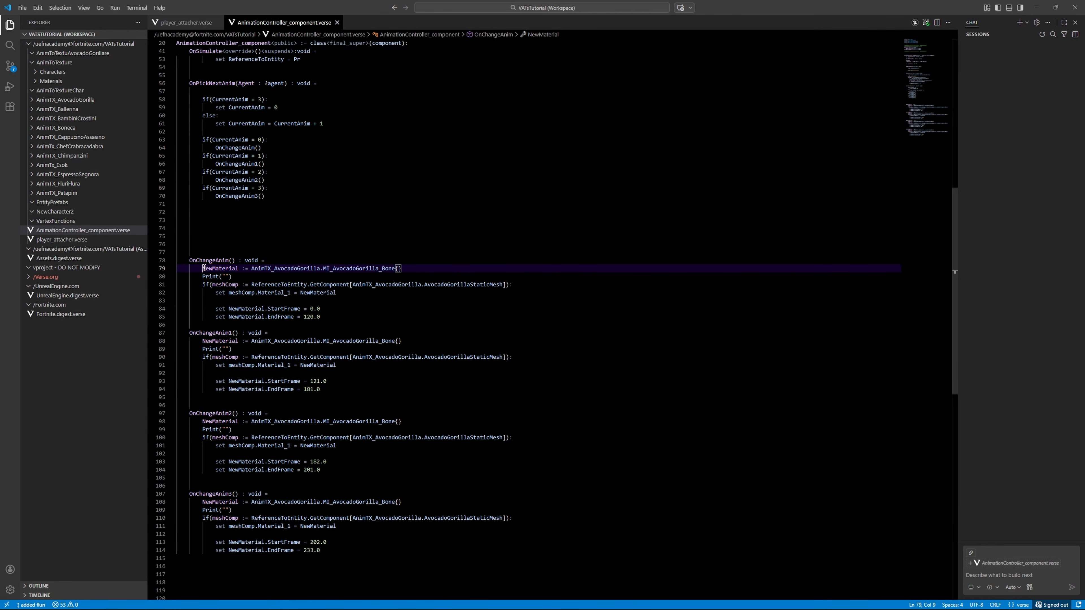
pyautogui.moveTo(203, 268); pyautogui.dragTo(407, 268)
pyautogui.click(320, 267)
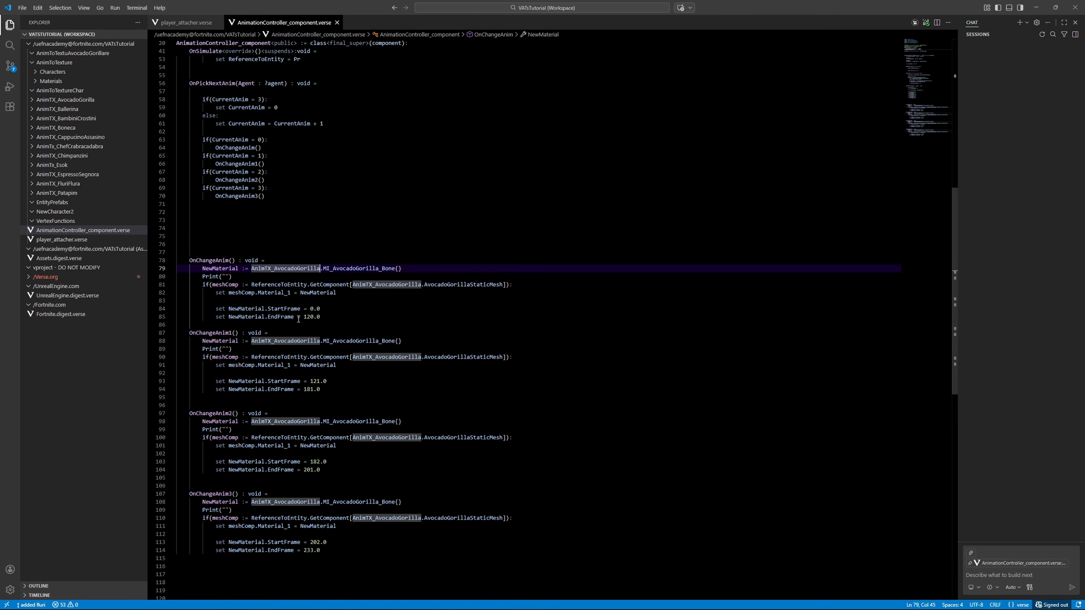
pyautogui.moveTo(215, 309); pyautogui.dragTo(320, 305)
# Review how OnPickNextAnim advances or resets CurrentAnim and selects which OnChangeAnim function to call.
pyautogui.scroll(7, 320, 306)
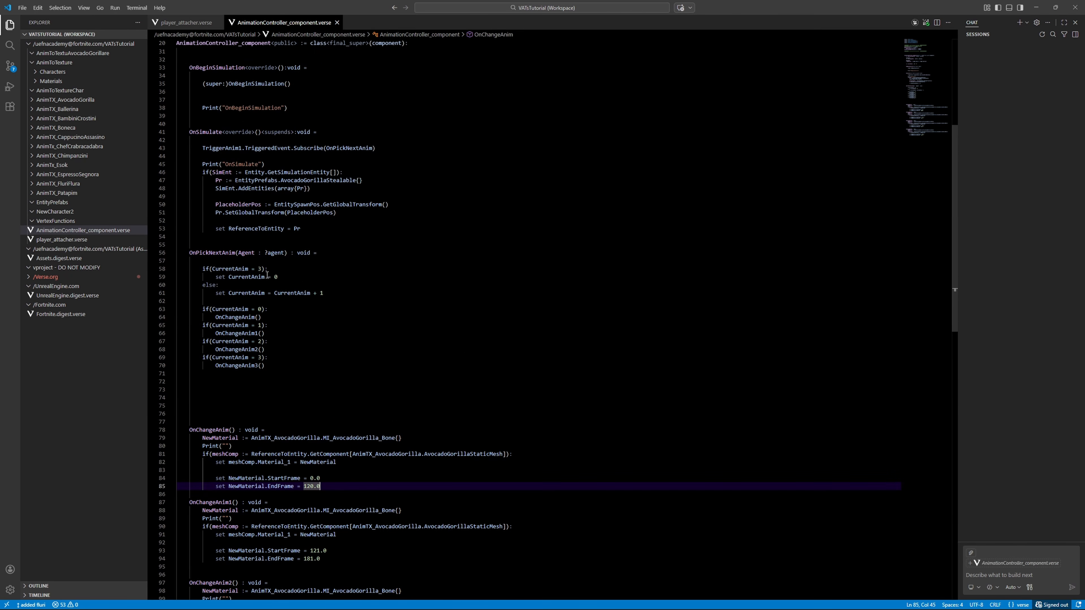
pyautogui.moveTo(267, 268); pyautogui.dragTo(199, 269)
pyautogui.scroll(4, 213, 162)
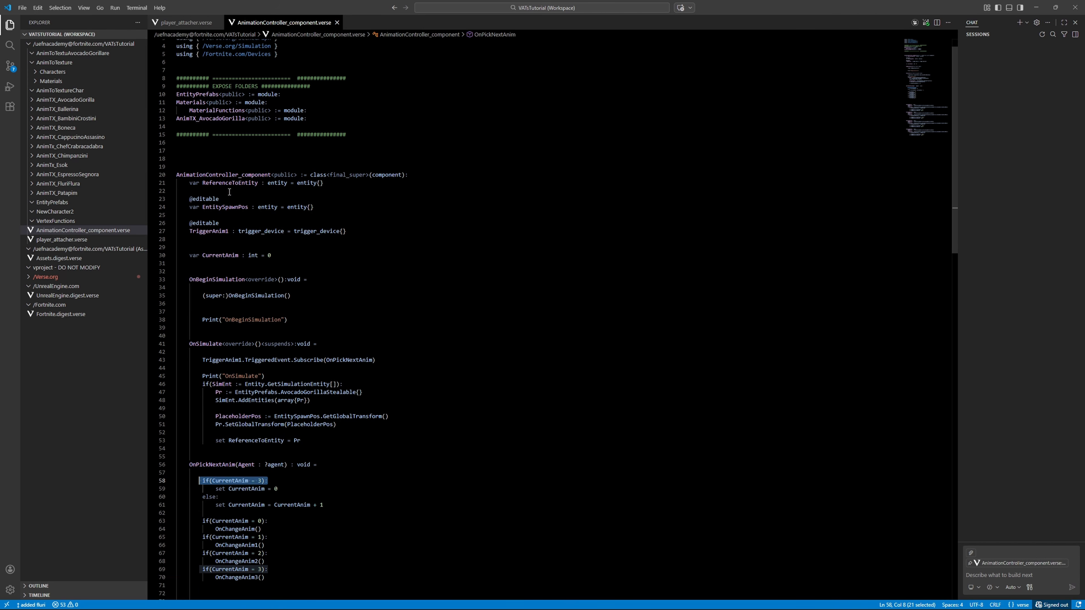
pyautogui.scroll(-4, 214, 162)
pyautogui.click(219, 277)
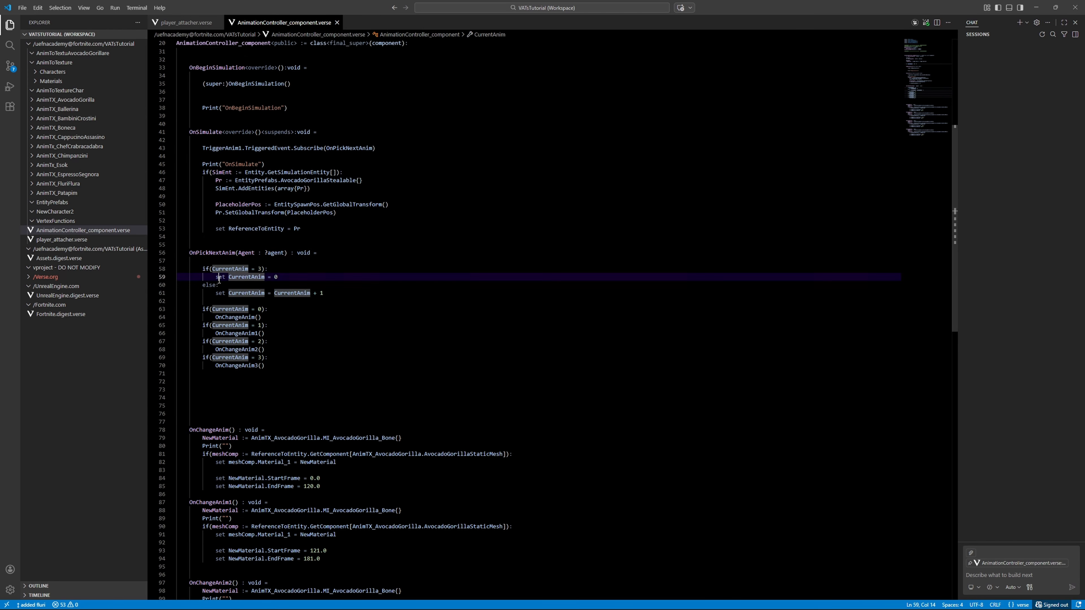
# Trace how the CurrentAnim checks in OnPickNextAnim reset the counter and call each OnChangeAnim function.
pyautogui.doubleClick(229, 309)
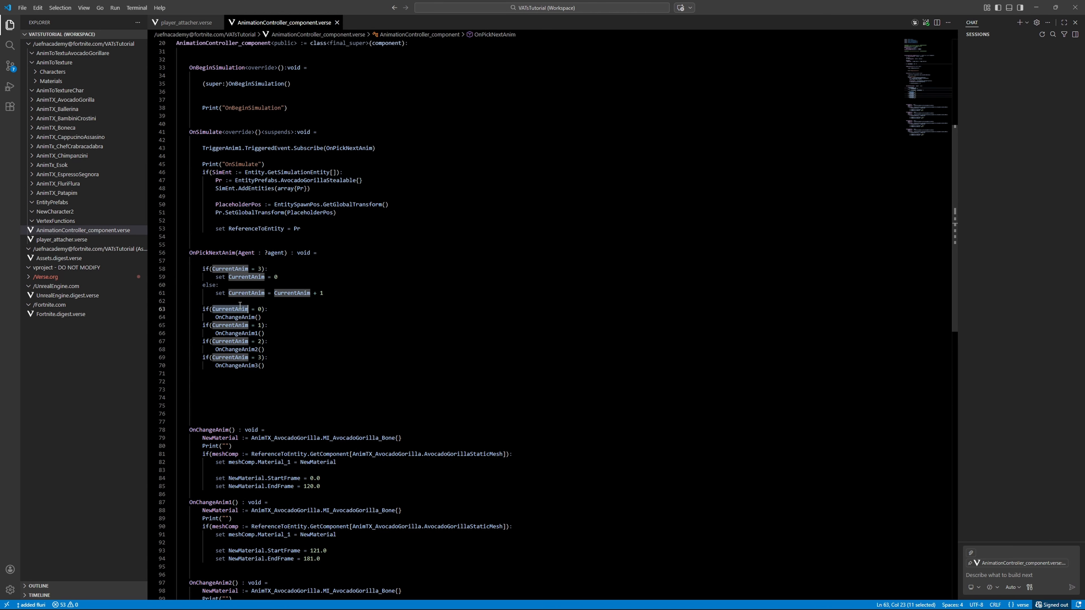
pyautogui.click(228, 311)
pyautogui.click(310, 316)
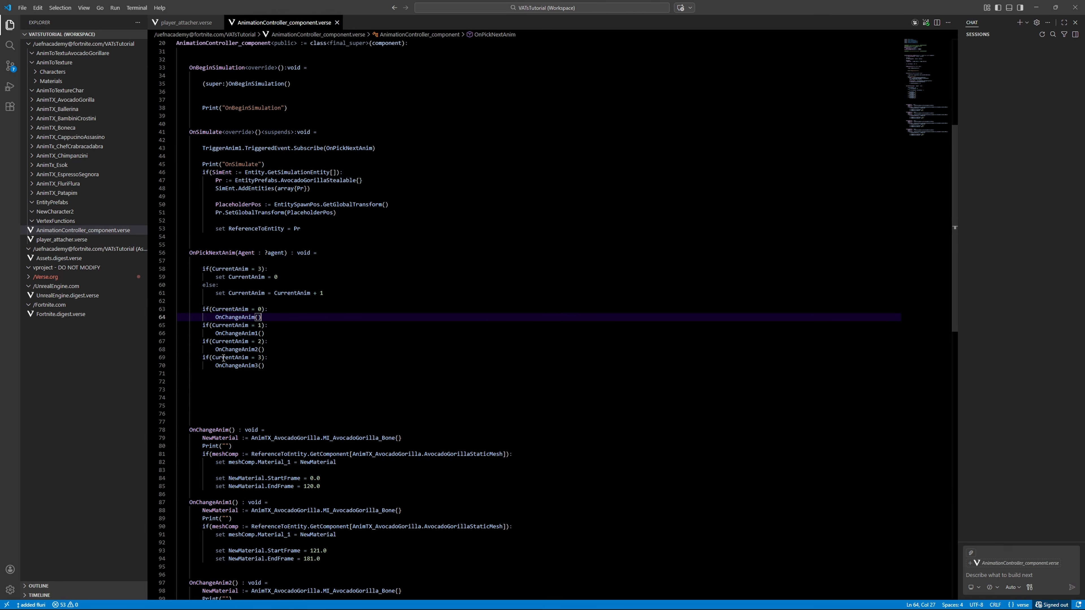
pyautogui.doubleClick(222, 268)
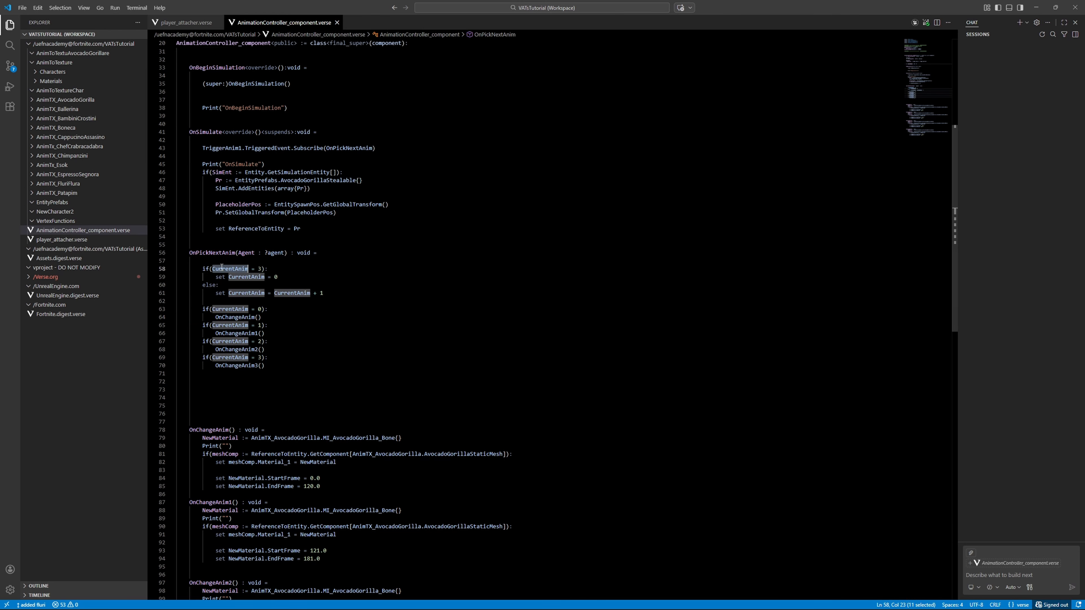
# Check the CurrentAnim declaration and the exposed-folder module declarations at the beginning of AnimationController_component.verse.
pyautogui.scroll(7, 501, 276)
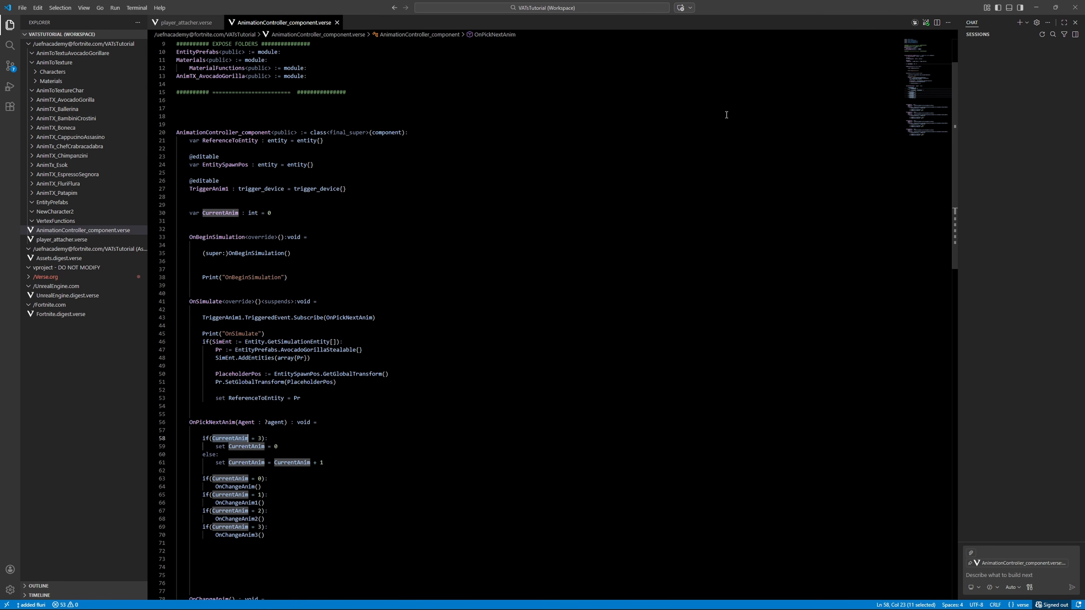
pyautogui.scroll(3, 726, 115)
pyautogui.moveTo(381, 164); pyautogui.dragTo(176, 99)
pyautogui.click(549, 98)
# Switch to UEFN, open the AvocadoGorillaStealable prefab and inspect its AvocadoGorillaStaticMesh component.
pyautogui.click(1036, 7)
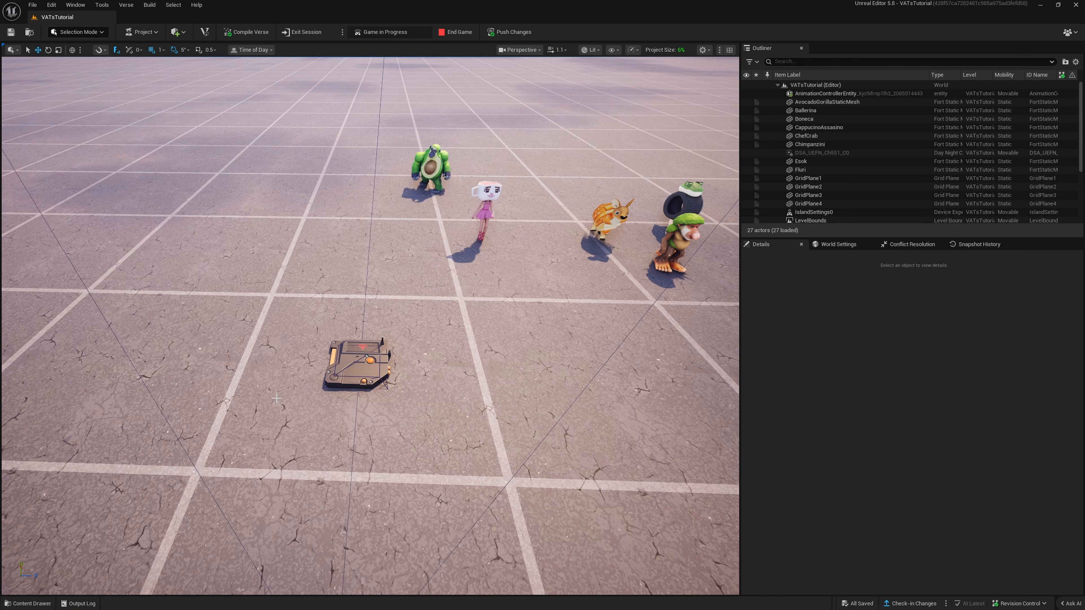
pyautogui.hotkey('ctrl', 'space')
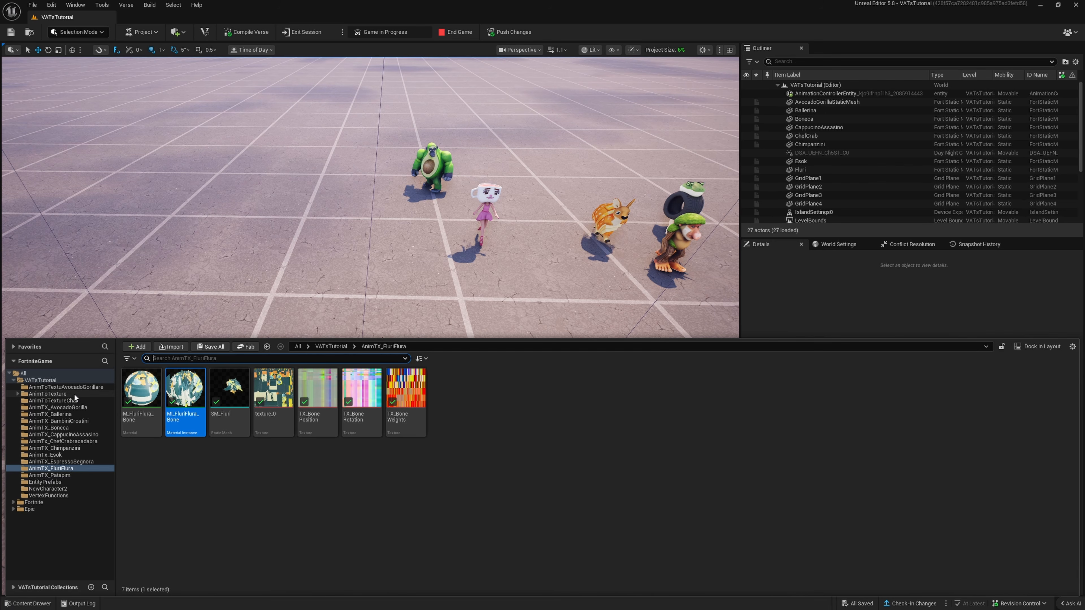
pyautogui.click(73, 380)
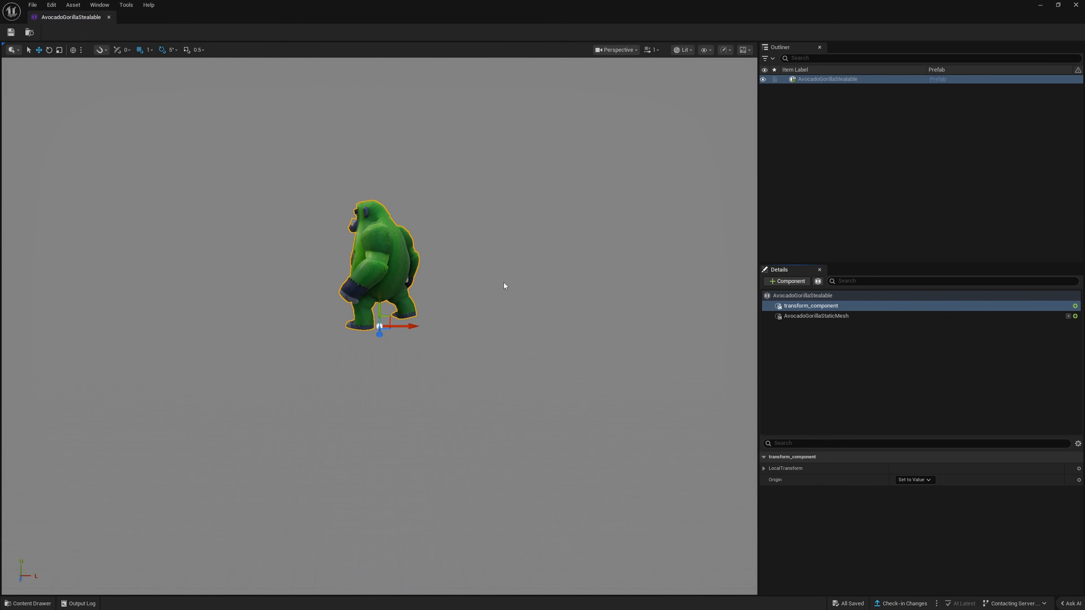
pyautogui.moveTo(504, 284); pyautogui.dragTo(526, 260, button='right')
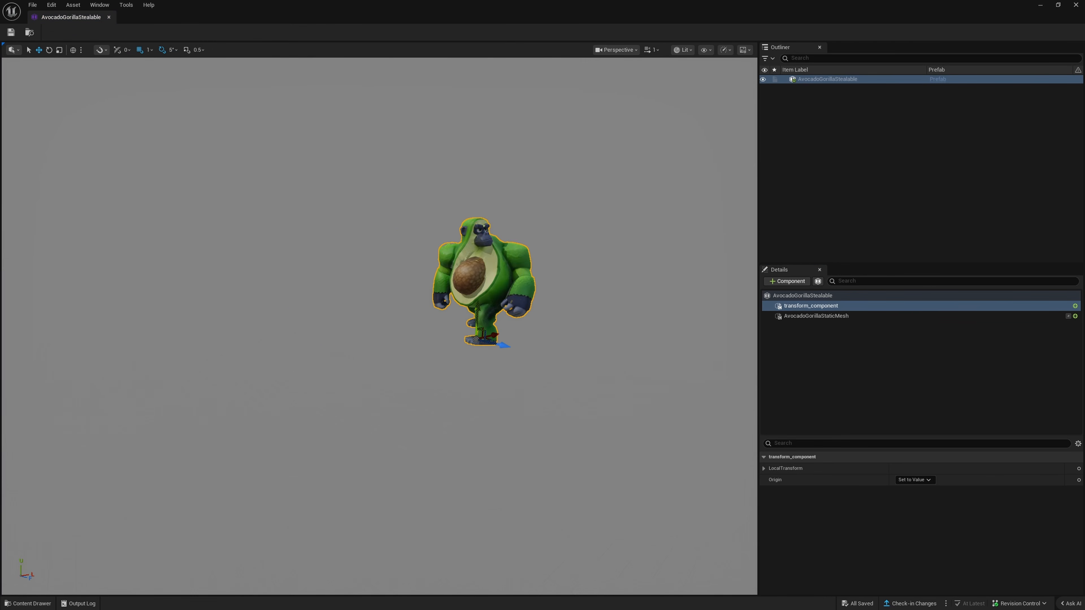
pyautogui.click(832, 316)
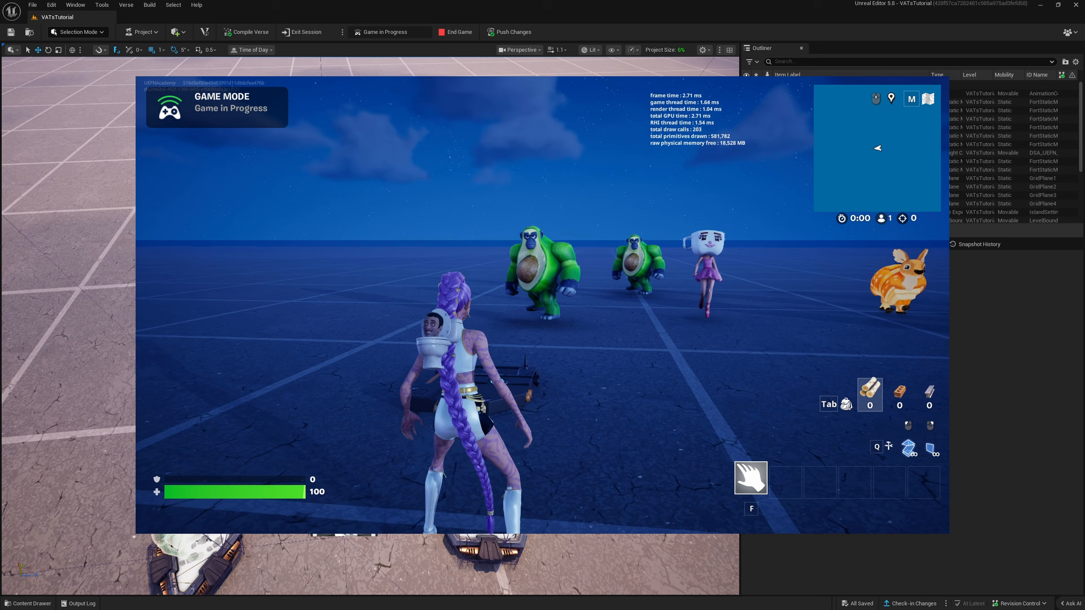
# In the running game session, run the character over the trigger repeatedly to check the gorilla's animation switching, then view the other animated characters.
pyautogui.press('w')
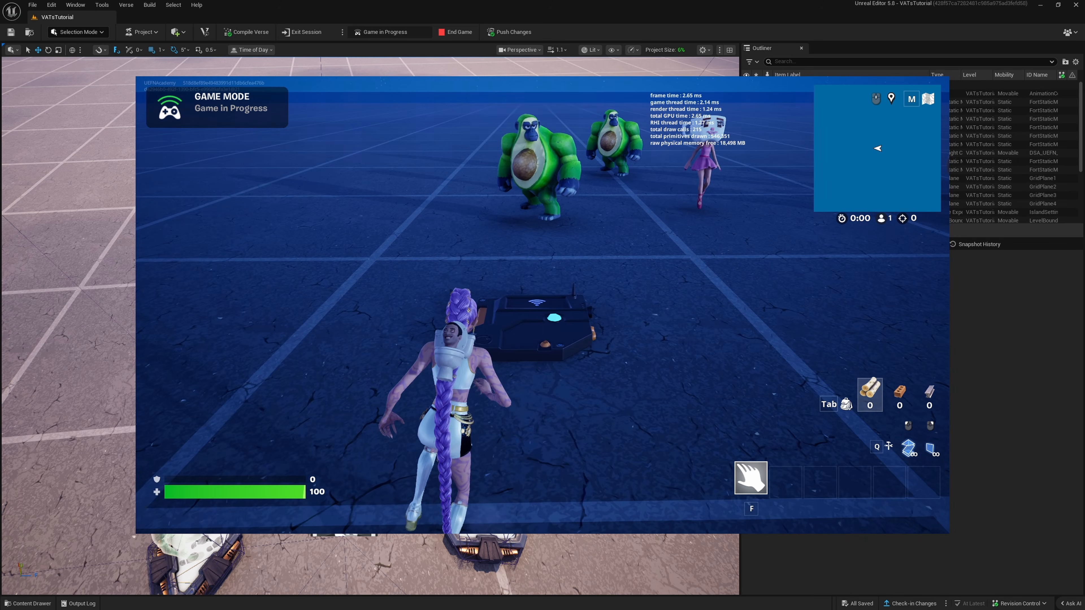
pyautogui.press('s')
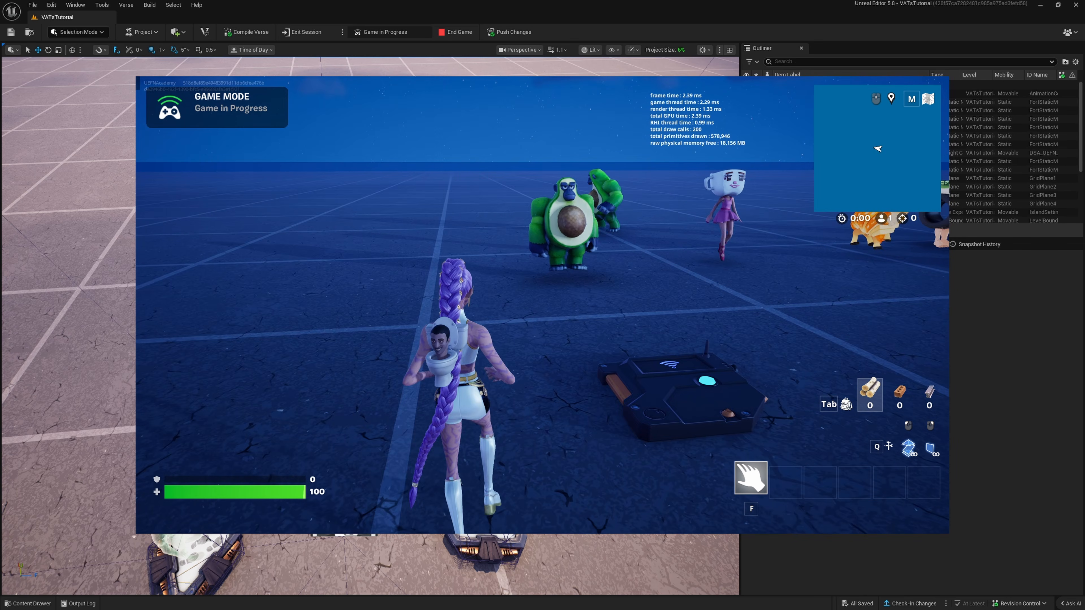
pyautogui.press('d')
pyautogui.press('w')
pyautogui.press('s')
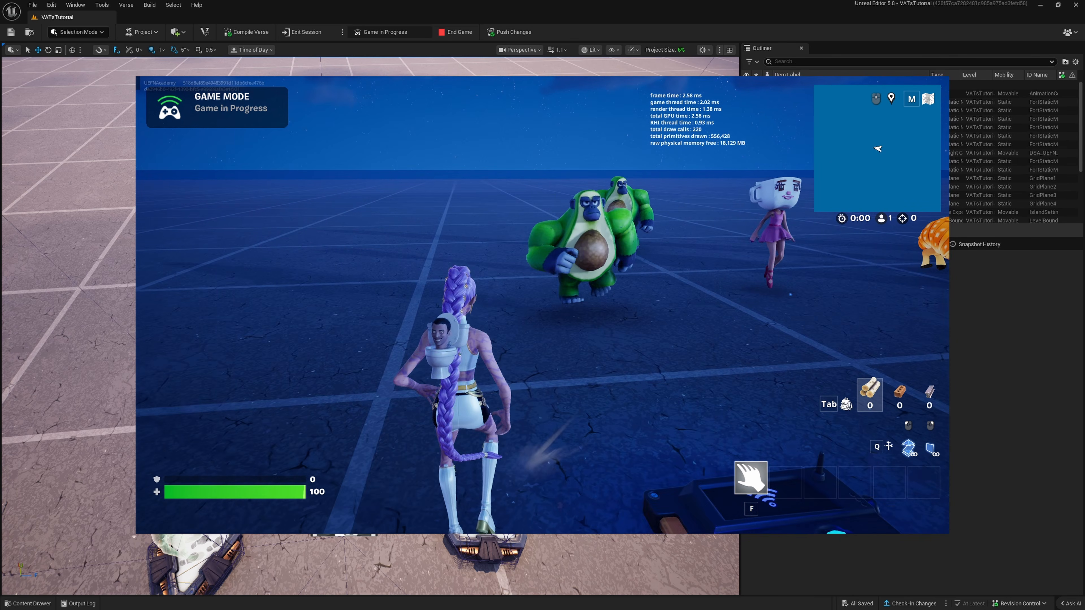
pyautogui.press('w')
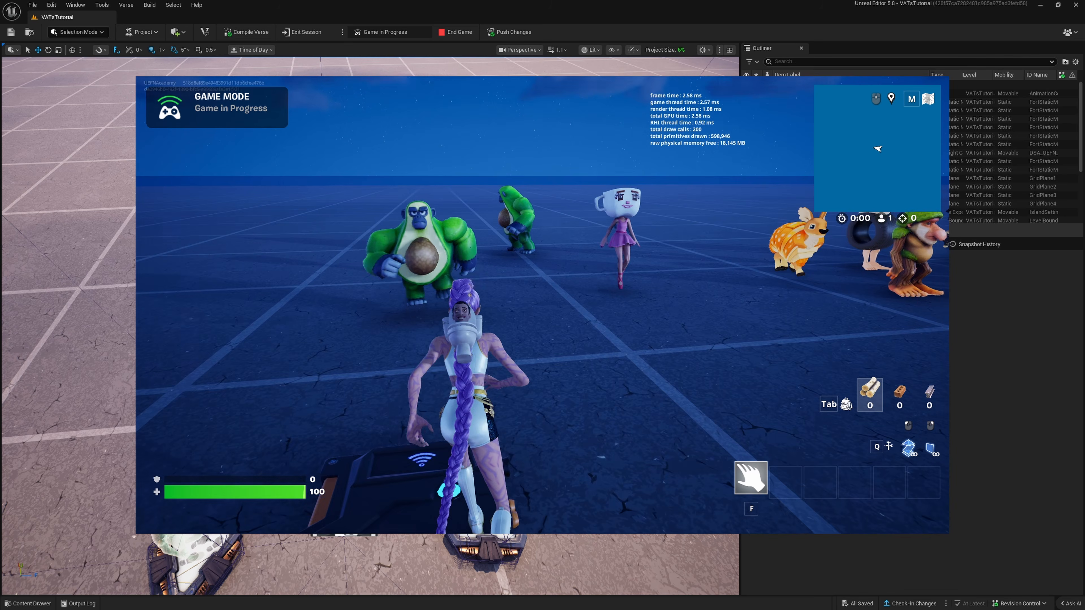
pyautogui.press('w')
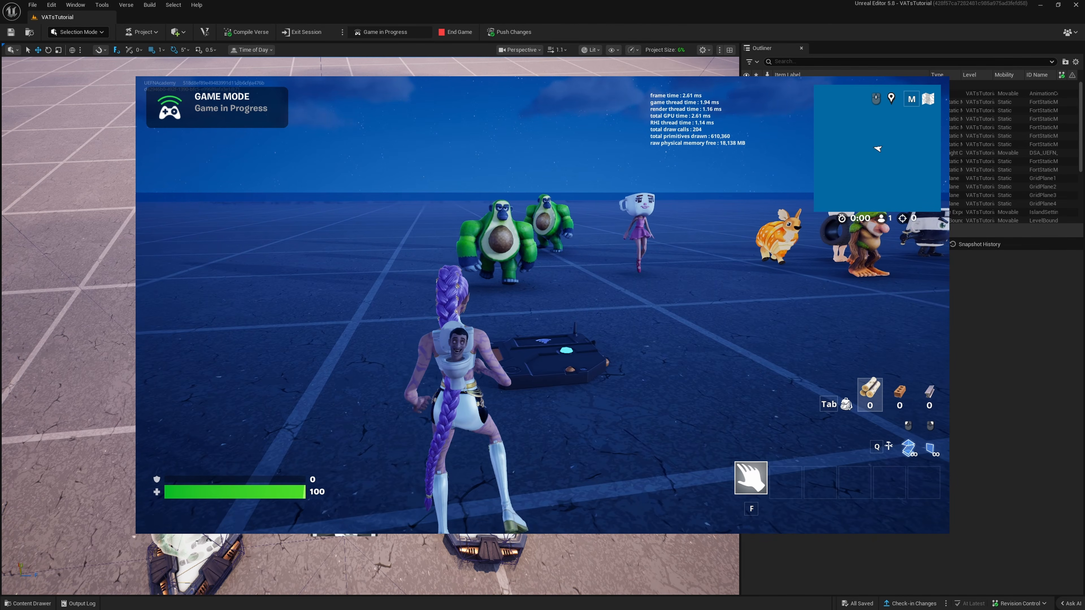
pyautogui.press('w')
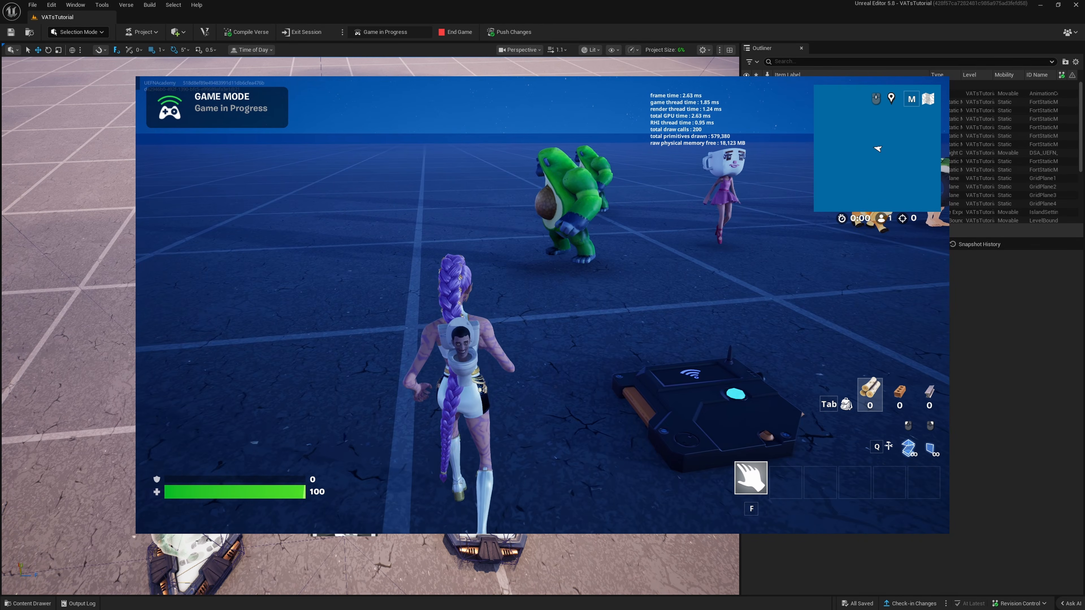
pyautogui.press('shift')
pyautogui.press('w')
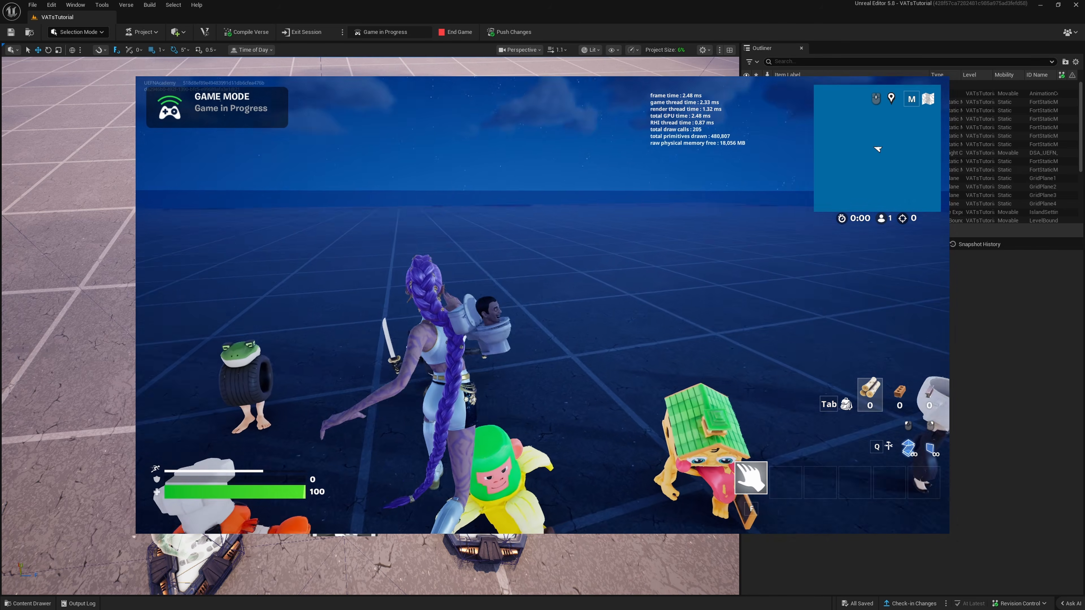
pyautogui.press('w')
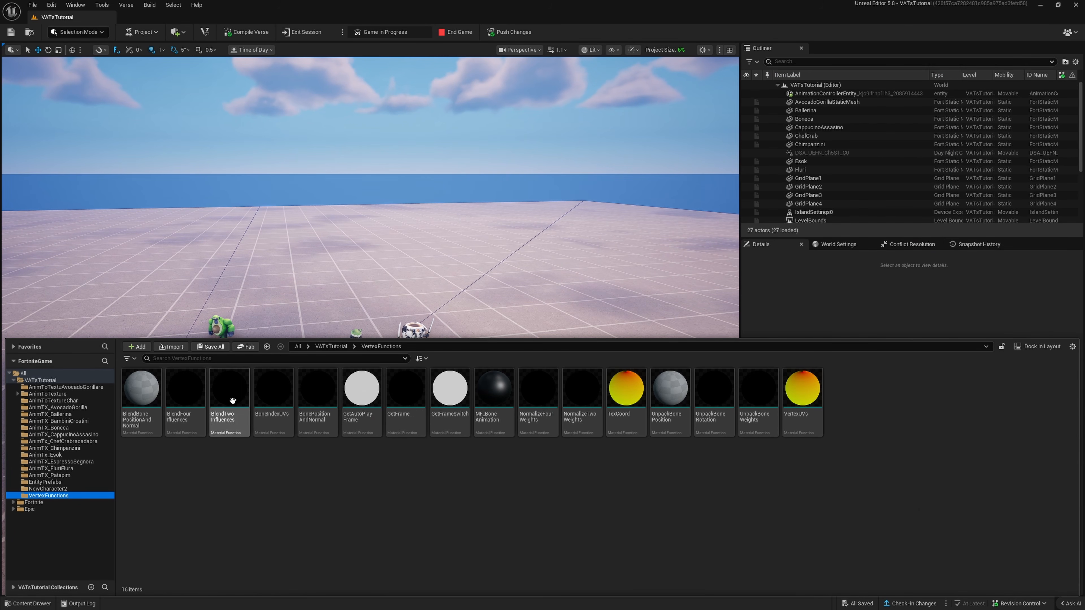
# Review the material functions in the VertexFunctions folder and the assets in AnimTX_Patapim and AnimTX_FluriFlura.
pyautogui.click(143, 397)
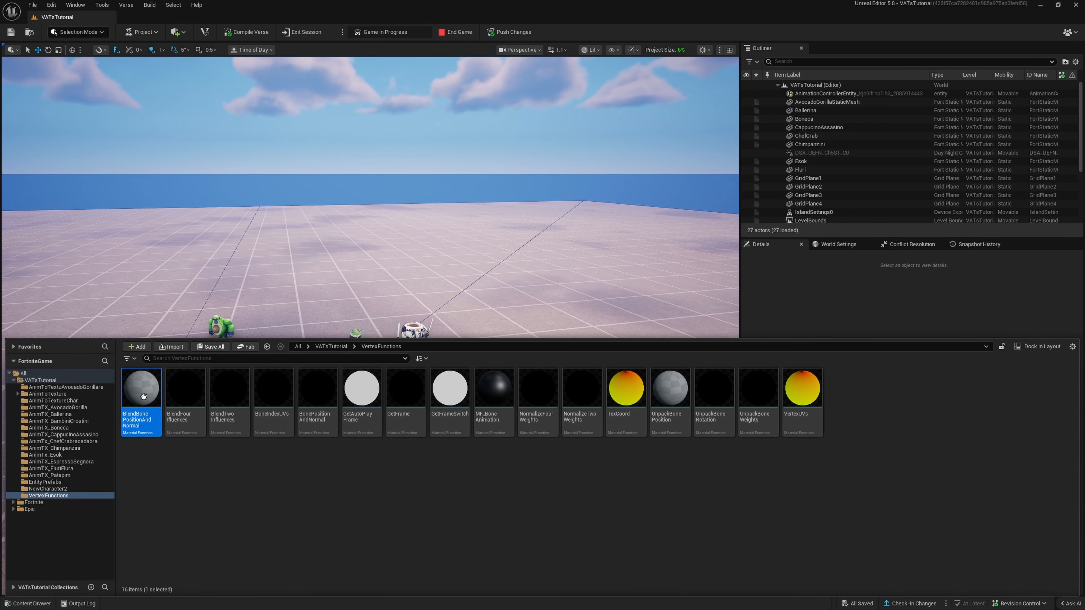
pyautogui.keyDown('shift'); pyautogui.click(818, 399); pyautogui.keyUp('shift')
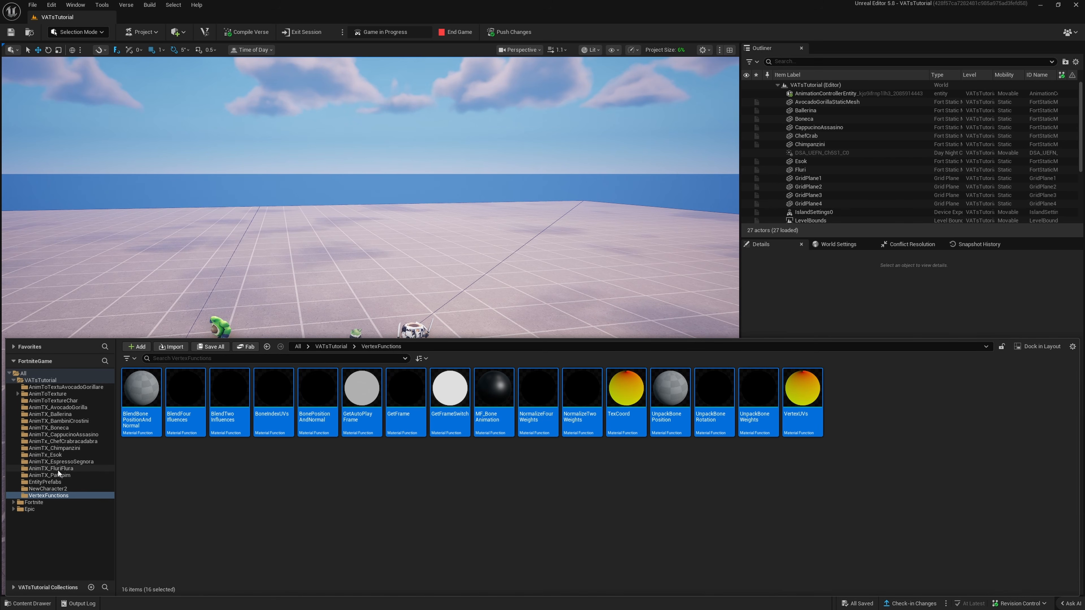
pyautogui.click(69, 476)
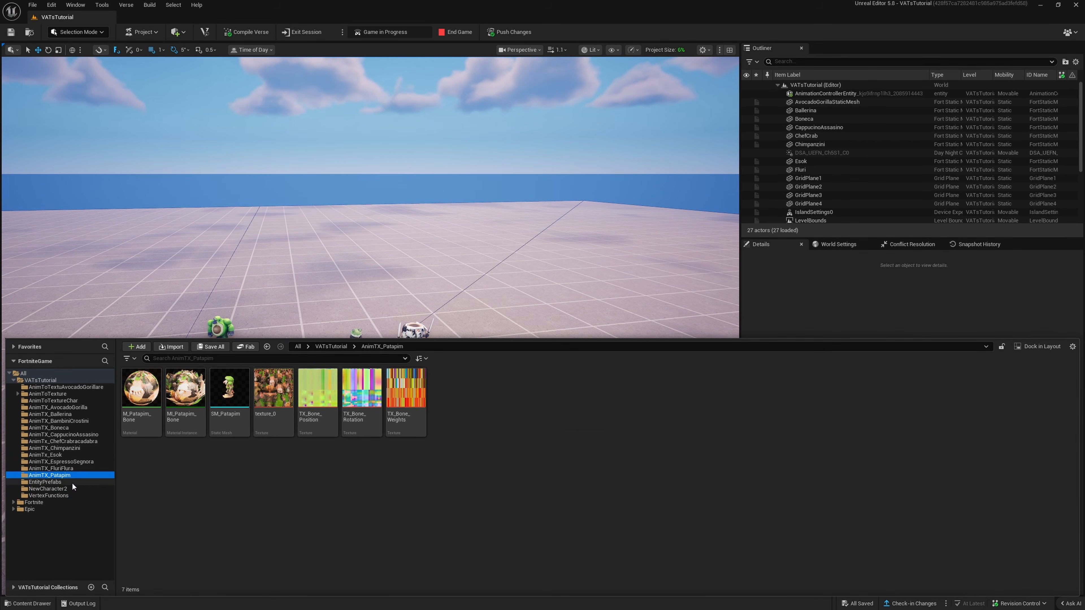
pyautogui.click(70, 495)
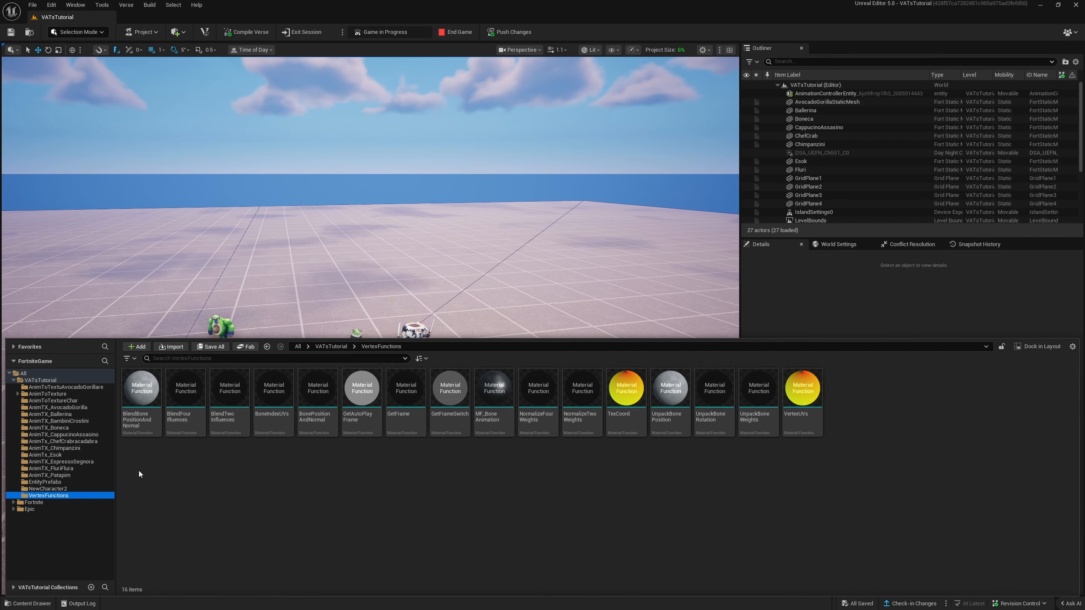
pyautogui.click(141, 402)
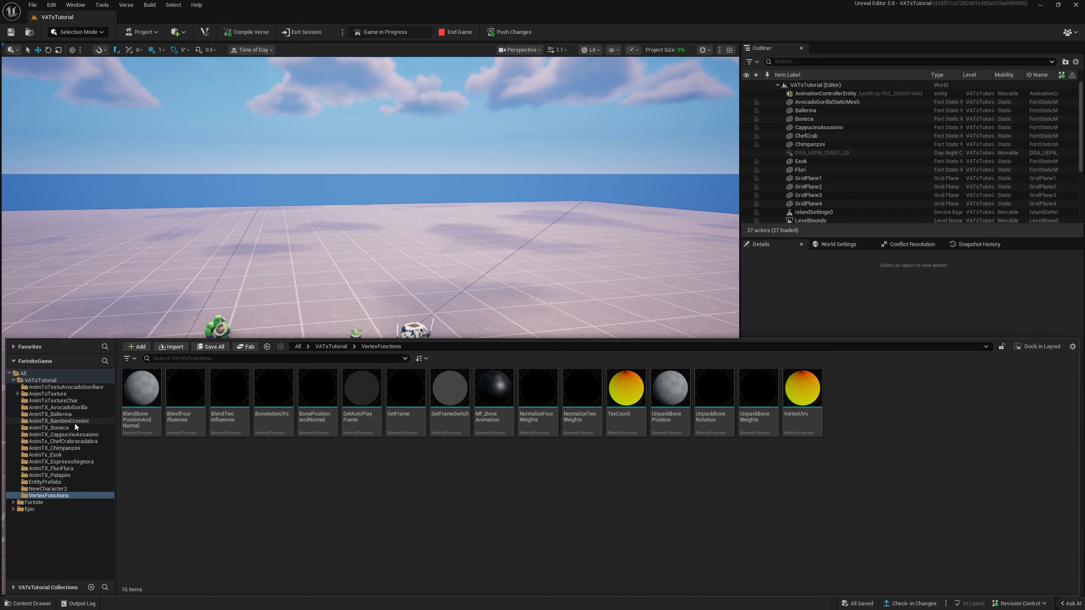
pyautogui.click(71, 468)
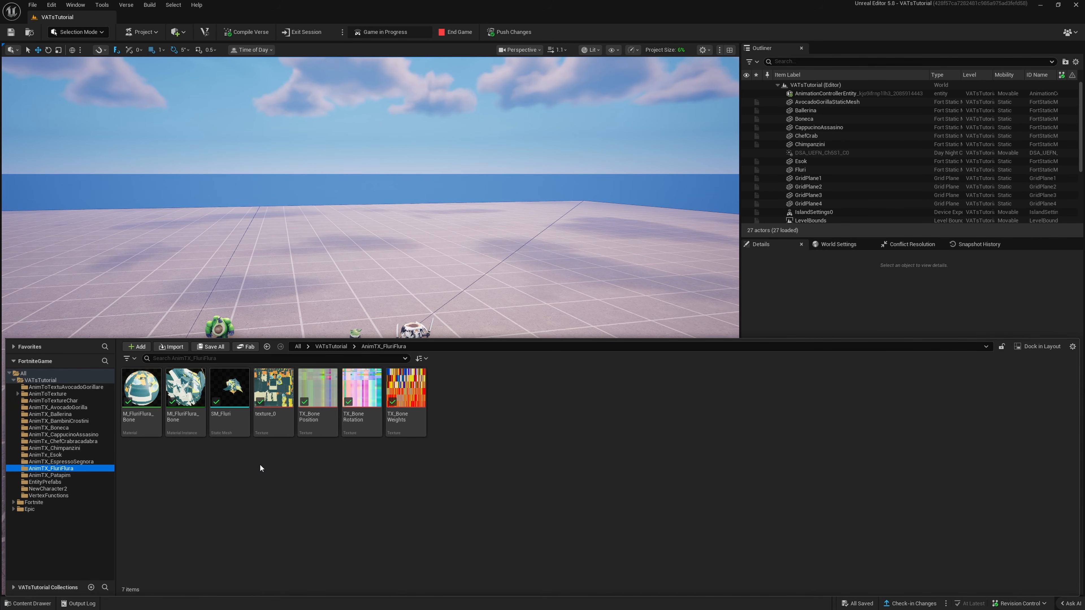
# Select the Fluri actor in the level and inspect its assigned static mesh and material.
pyautogui.moveTo(295, 291); pyautogui.dragTo(298, 329, button='right')
pyautogui.press('s')
pyautogui.press('w')
pyautogui.press('d')
pyautogui.click(395, 350)
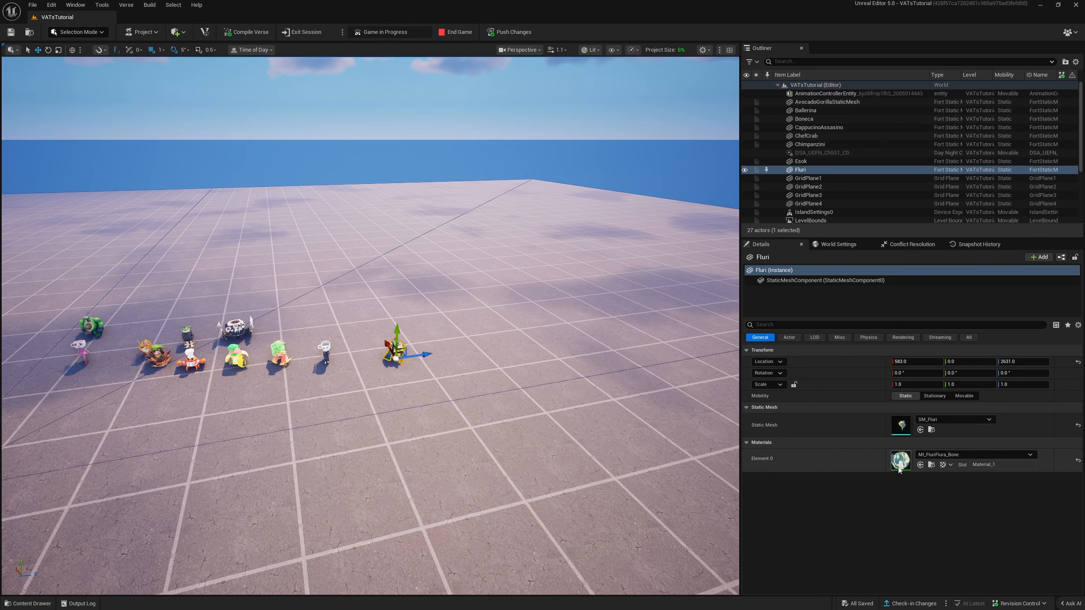
# Open the SM_Fluri mesh from the AnimTX_FluriFlura folder, disable Lerp UVs in its Nanite settings and apply the changes.
pyautogui.click(51, 604)
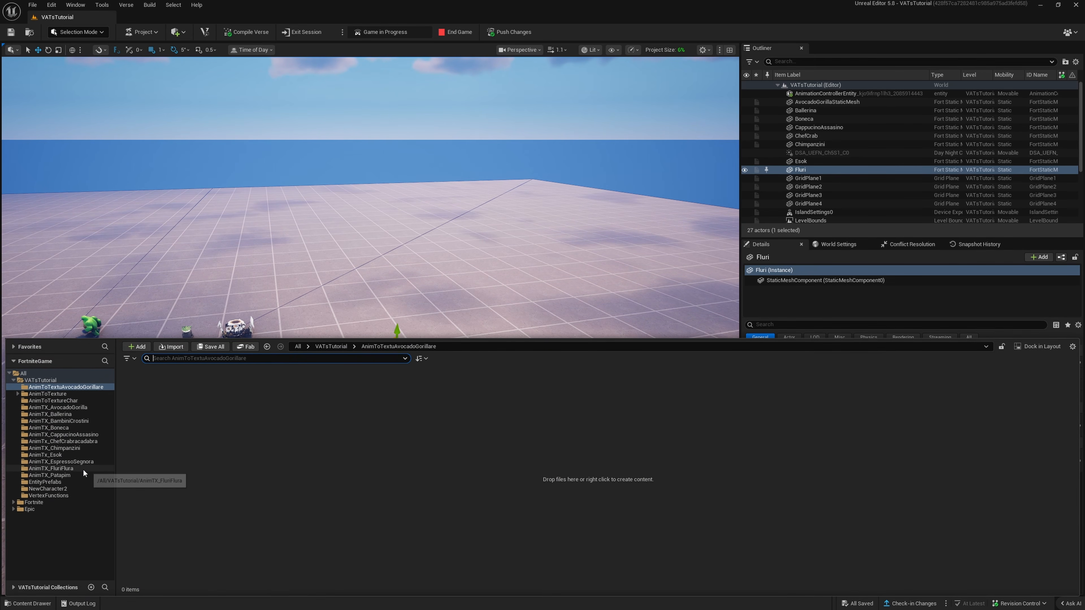
pyautogui.click(80, 462)
pyautogui.click(77, 468)
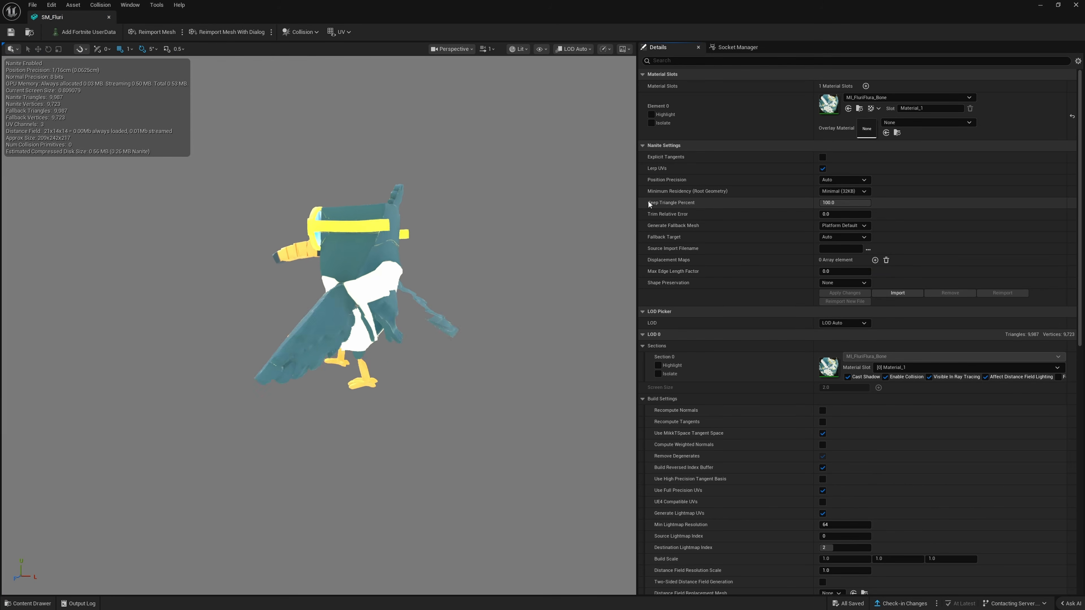
pyautogui.click(823, 168)
pyautogui.click(845, 293)
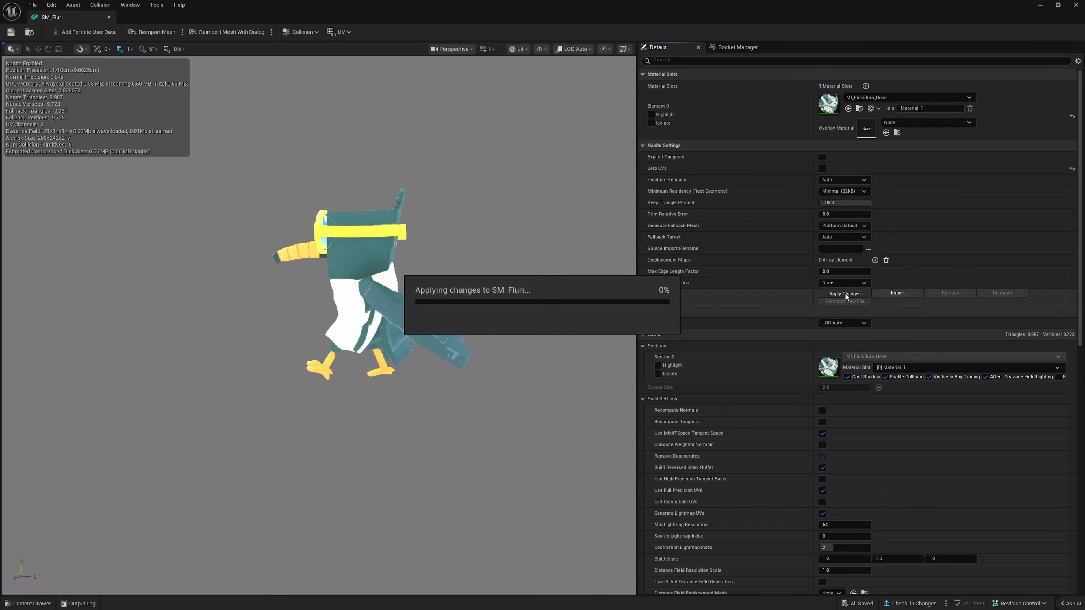
pyautogui.scroll(-3, 767, 440)
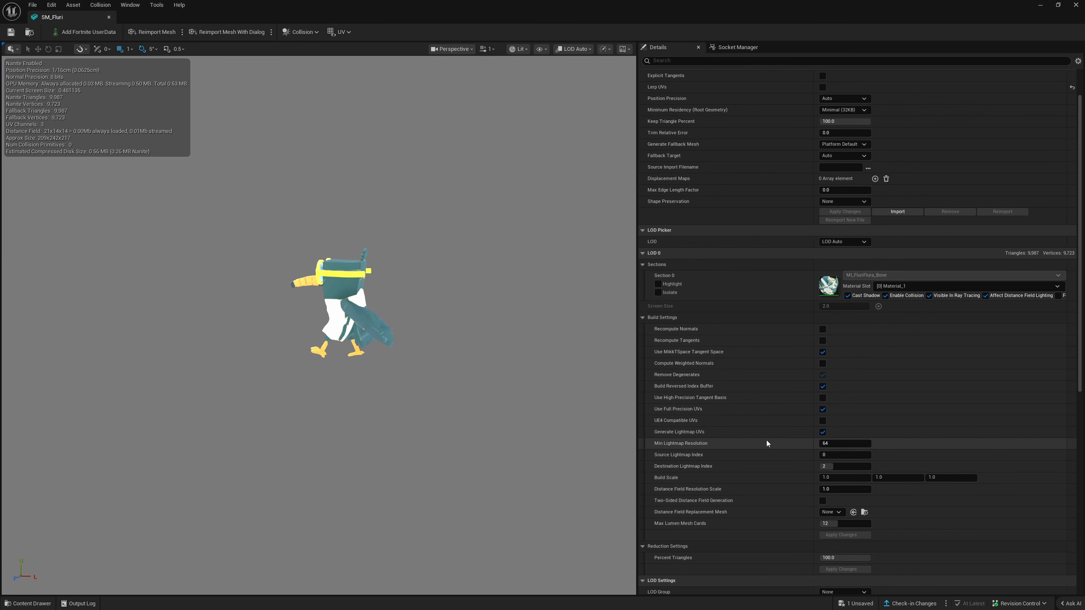
pyautogui.scroll(-7, 766, 443)
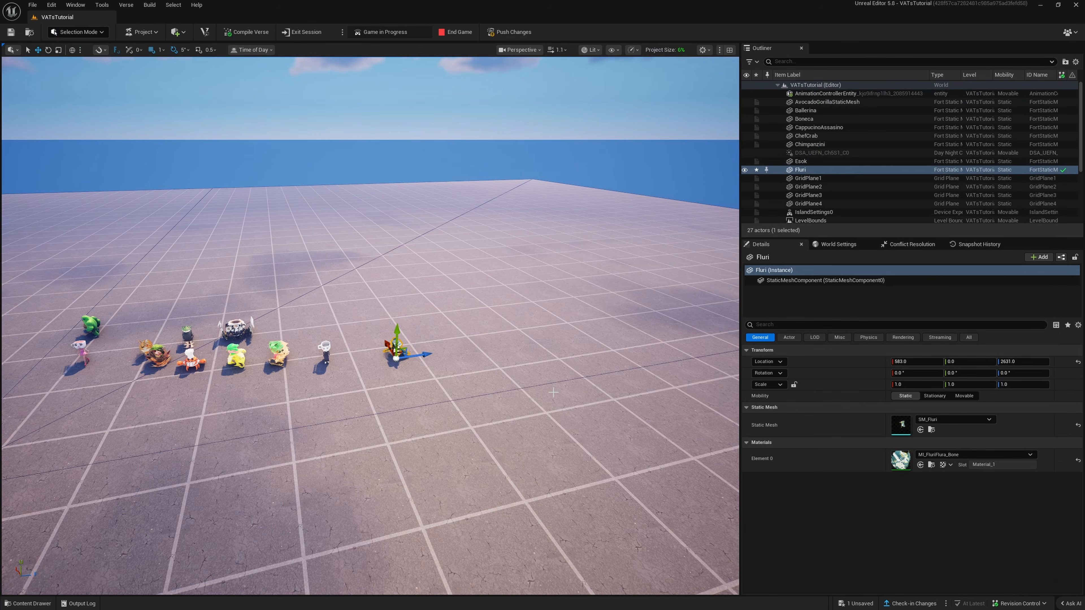
# Inspect the Fluri mesh and neighbouring characters in the level from both near and far.
pyautogui.press('s')
pyautogui.scroll(5, 371, 326)
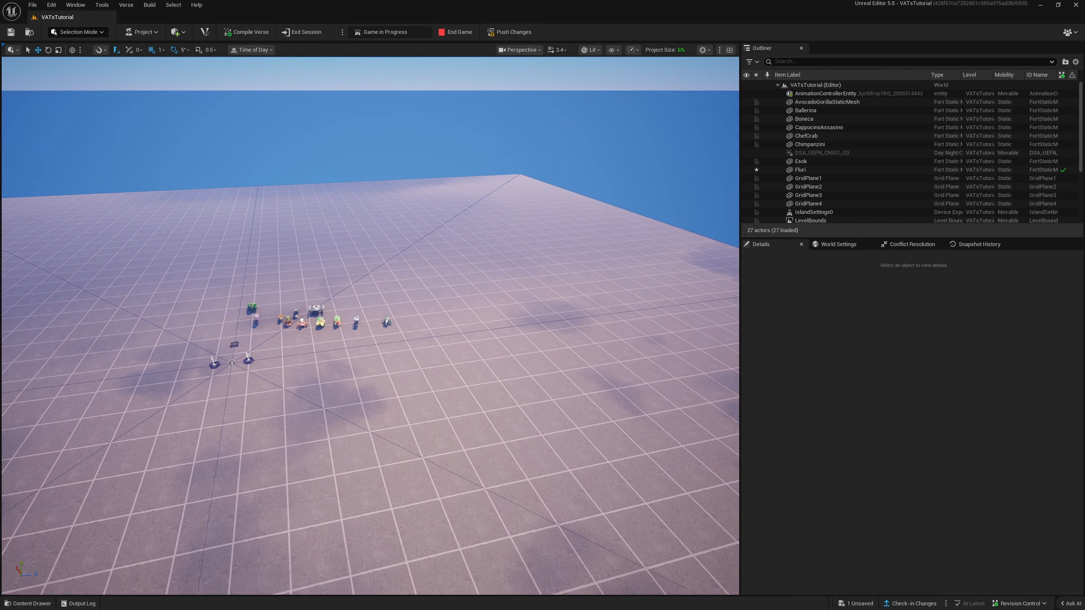
pyautogui.press('w')
pyautogui.press('w')
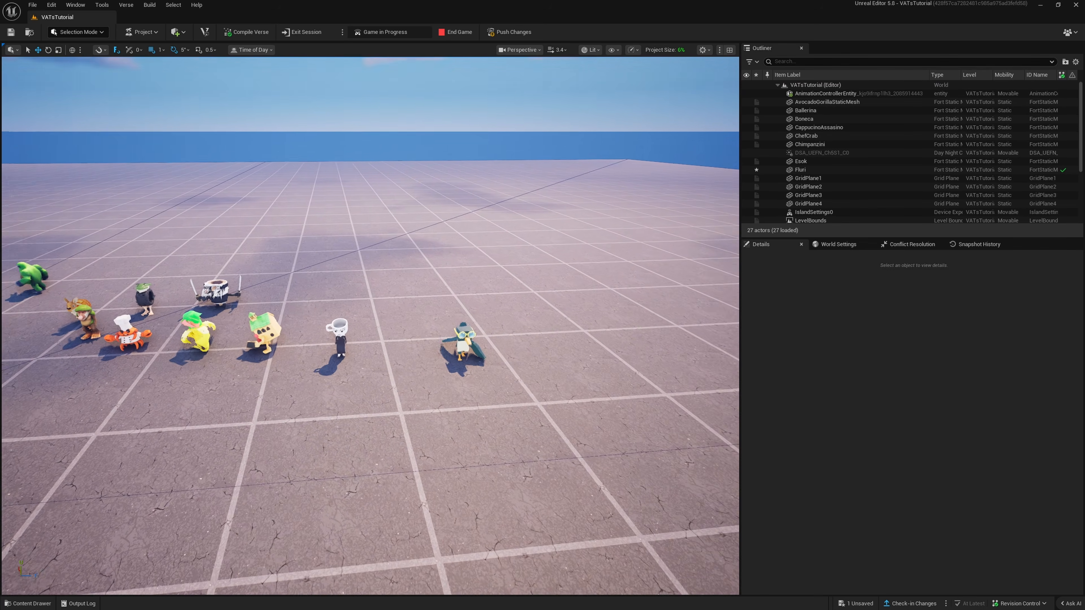
pyautogui.press('a')
pyautogui.press('s')
pyautogui.press('w')
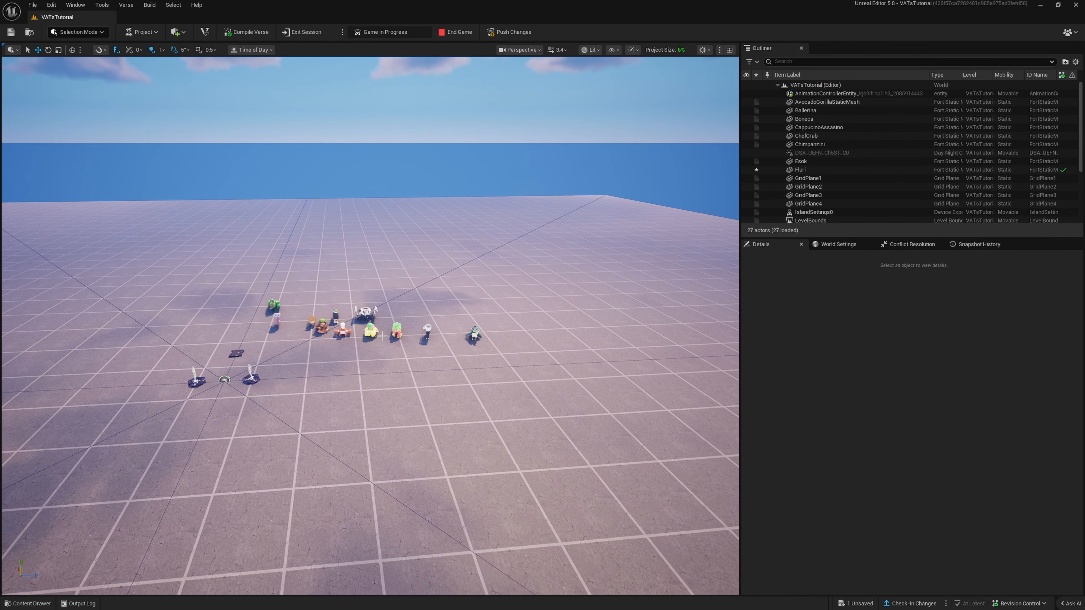
# Open the CappucinoAssasino actor's mesh SM_CappucinoAssasino, disable Lerp UVs in its Nanite settings and apply the changes.
pyautogui.click(364, 314)
pyautogui.click(48, 600)
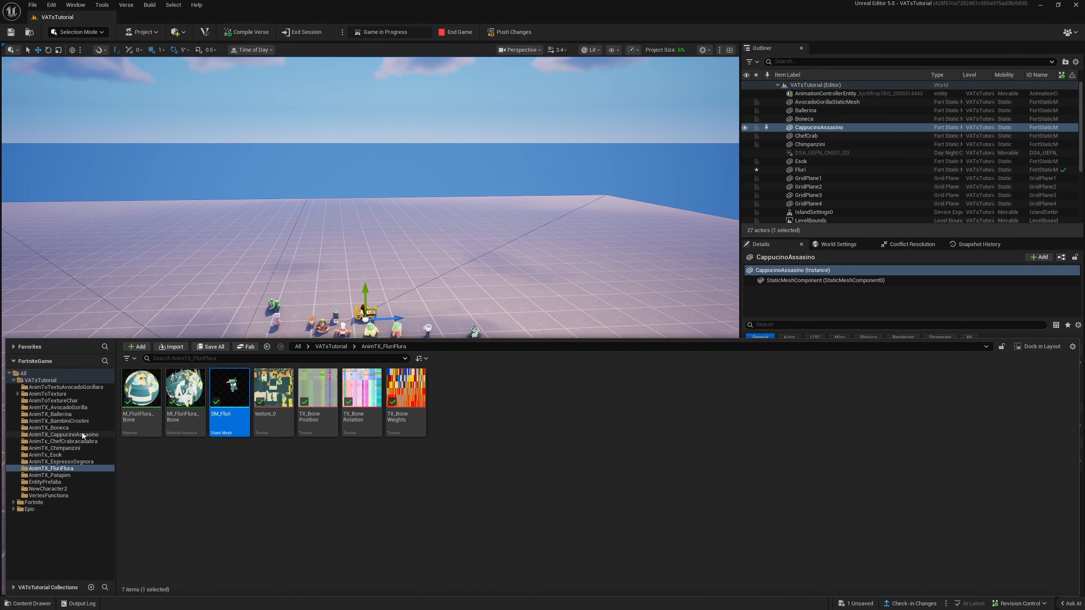
pyautogui.doubleClick(229, 419)
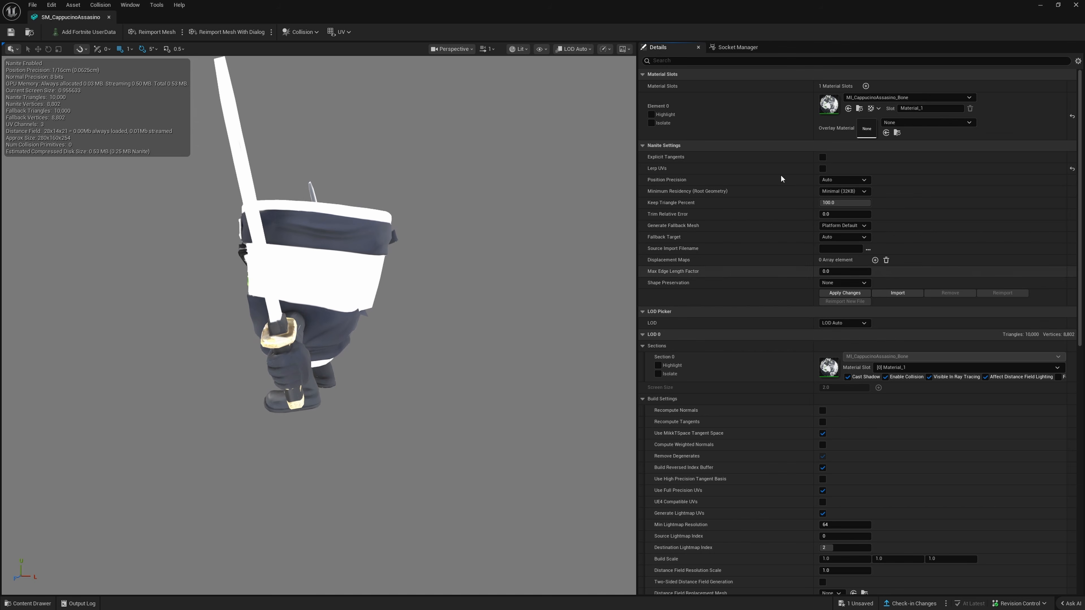
pyautogui.click(845, 293)
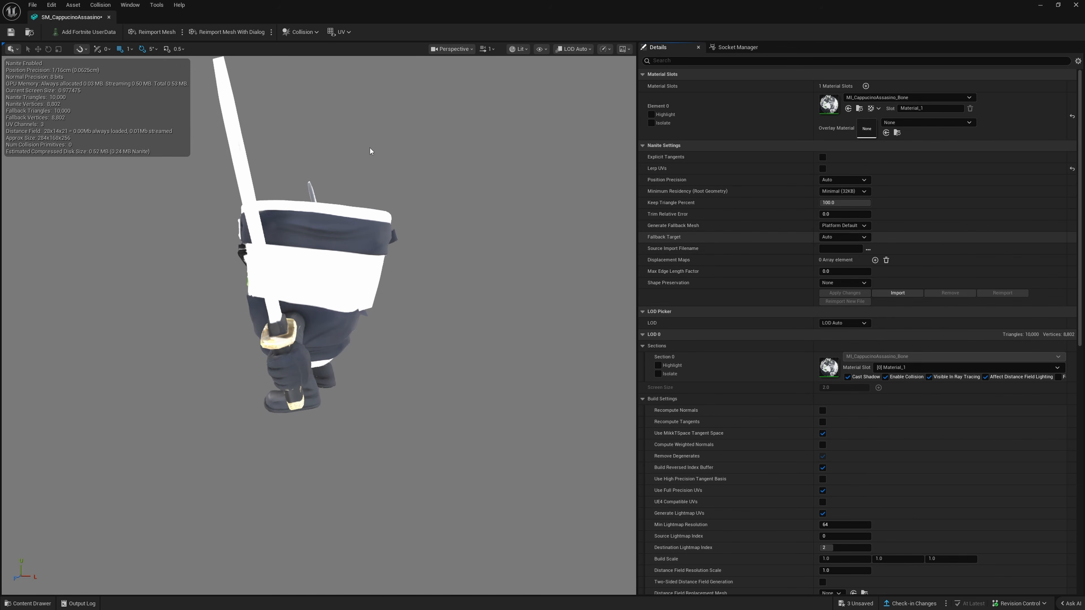
# Close the SM_CappucinoAssasino mesh editor and inspect the row of characters in the level.
pyautogui.click(109, 17)
pyautogui.press('Escape')
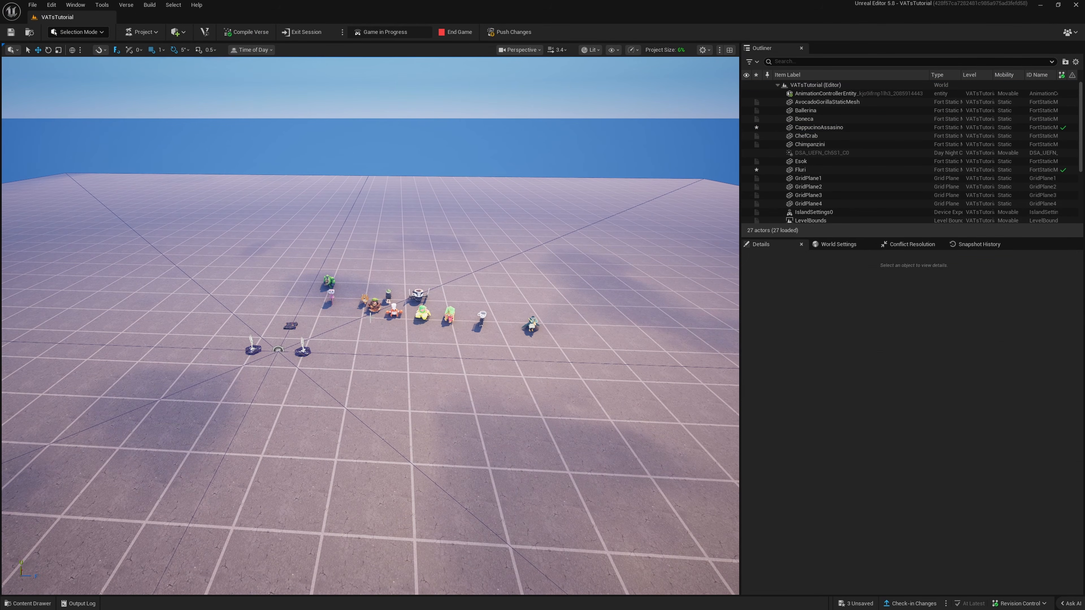
pyautogui.press('s')
pyautogui.moveTo(366, 304)
pyautogui.mouseDown(button='right')
pyautogui.moveTo(377, 307)
pyautogui.moveTo(370, 299)
pyautogui.mouseUp(button='right')
pyautogui.press('w')
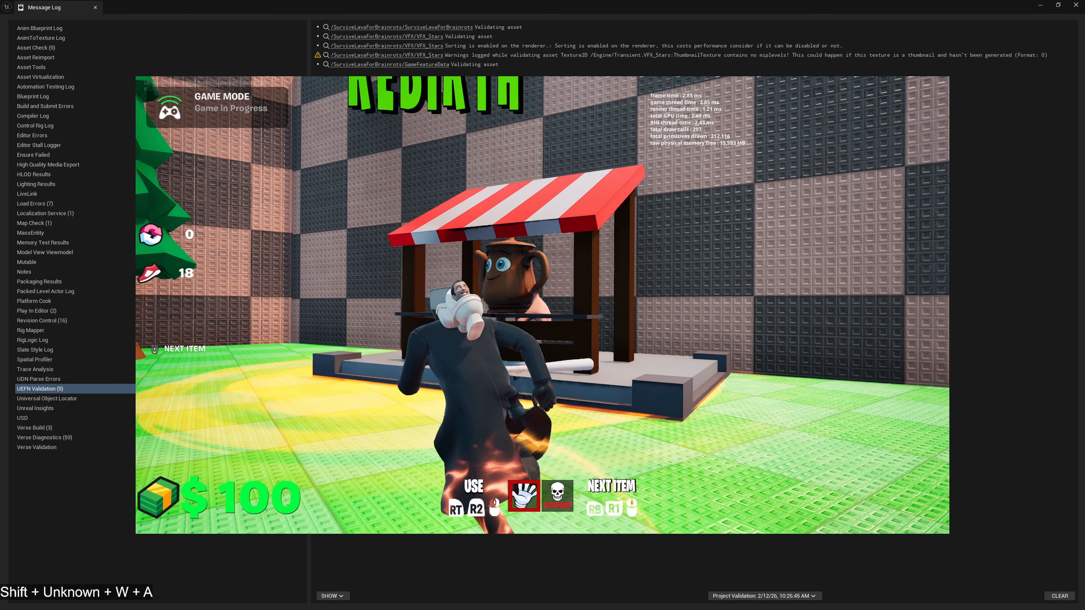
# Open the Rebirths window at the Rebirth stall in the game session and repeatedly purchase Skip Rebirth, confirming the test-mode withdrawal notices.
pyautogui.press('e')
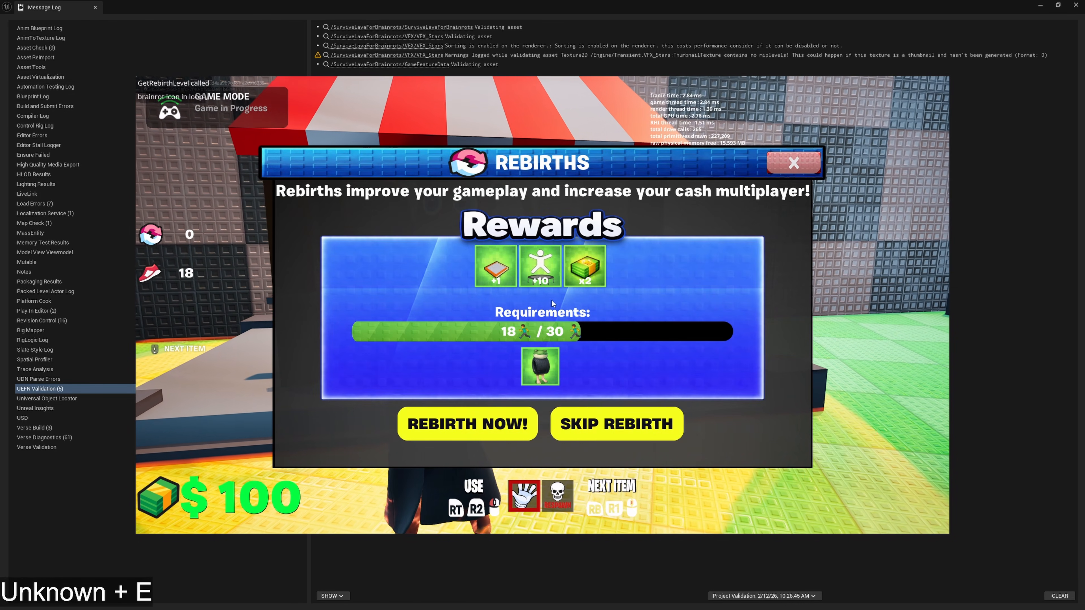
pyautogui.click(792, 163)
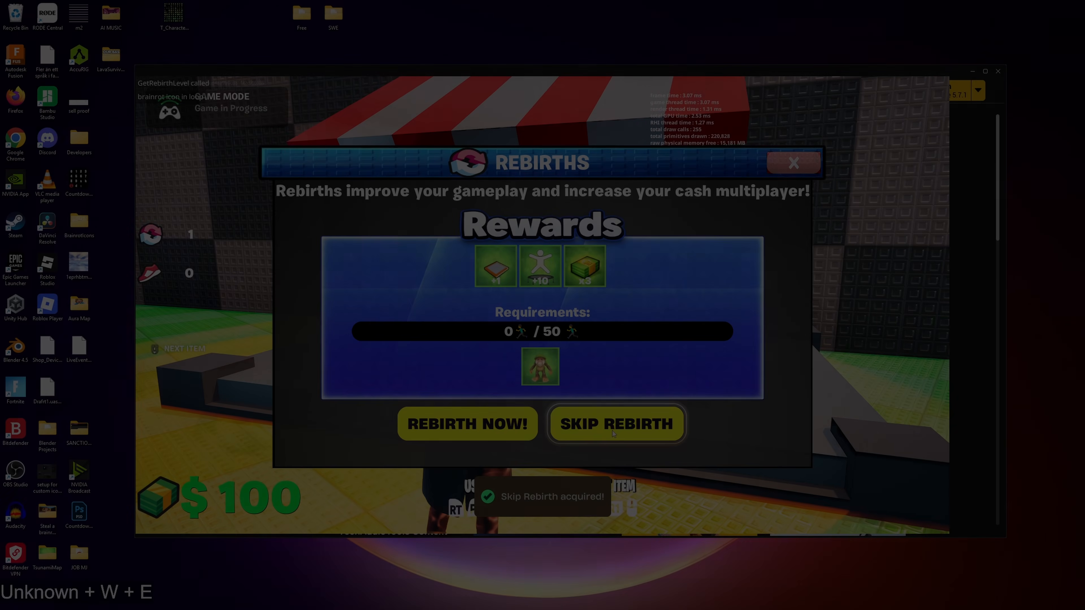
pyautogui.click(564, 428)
pyautogui.click(353, 446)
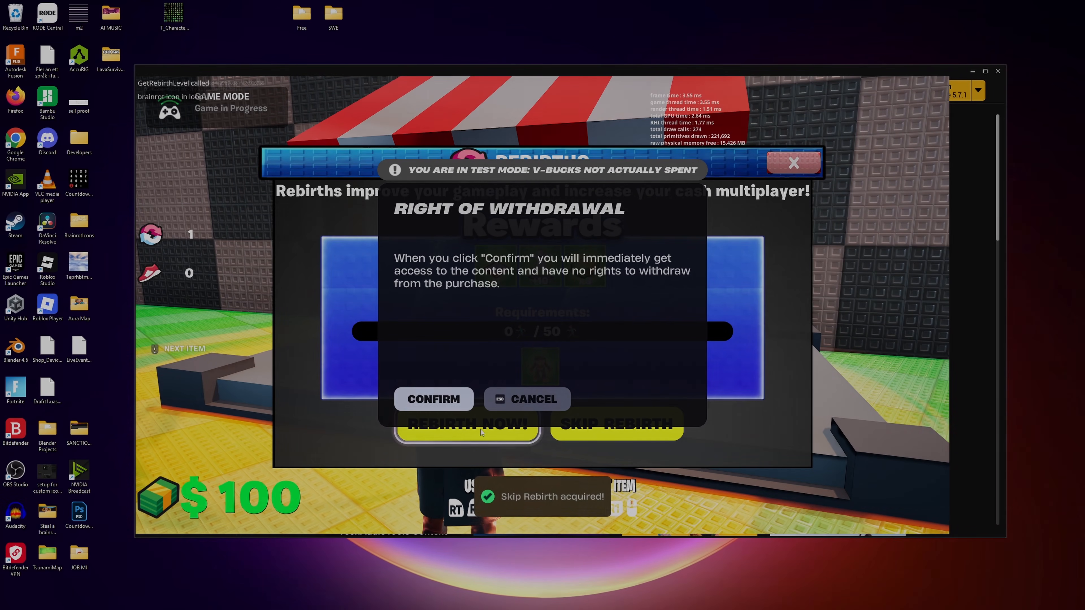
pyautogui.click(429, 397)
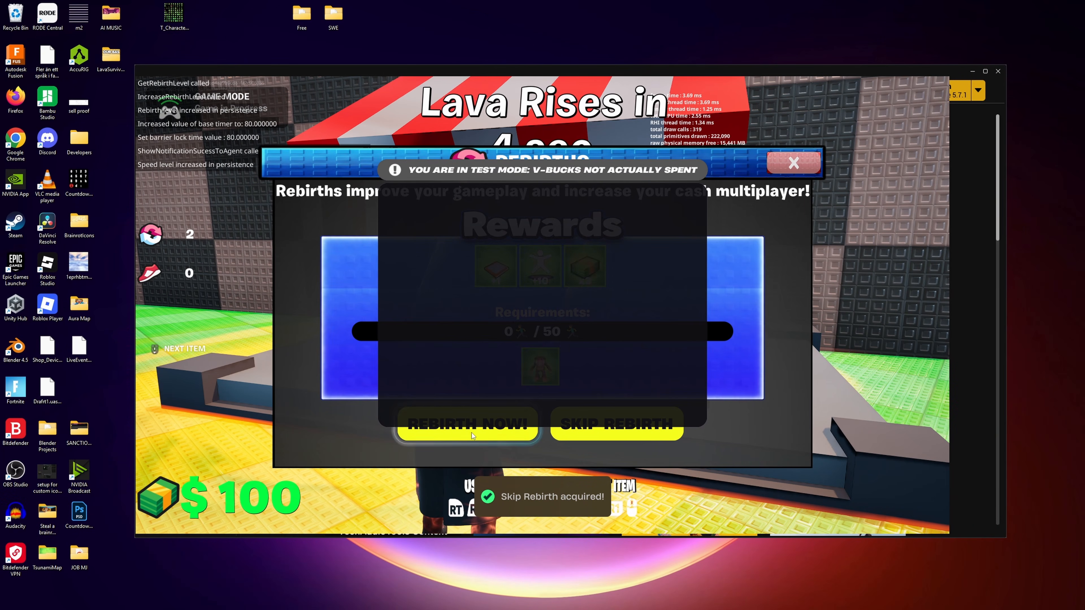
pyautogui.click(622, 422)
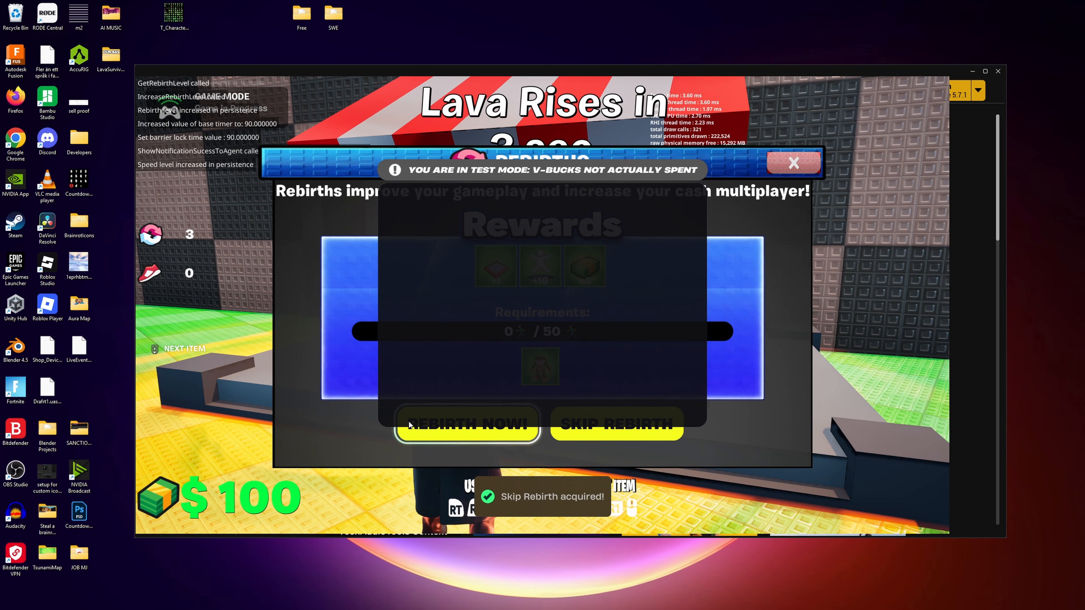
pyautogui.click(572, 434)
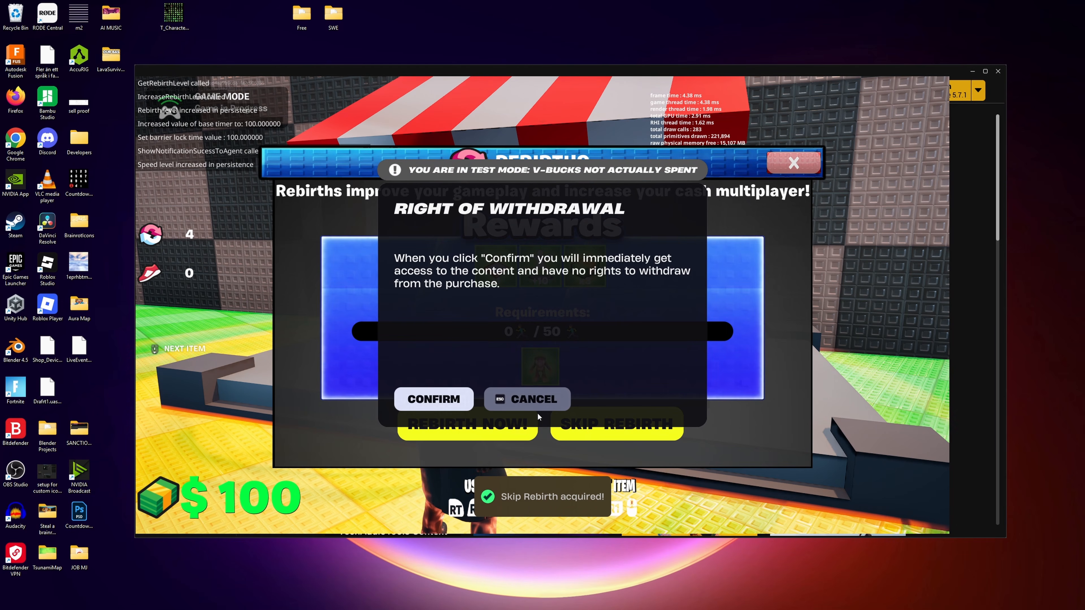
pyautogui.click(432, 399)
# Run and jump through the lava game map, exploring the arena, the player bases and the Rebirth stall area.
pyautogui.hotkey('shift', 'w')
pyautogui.press('space')
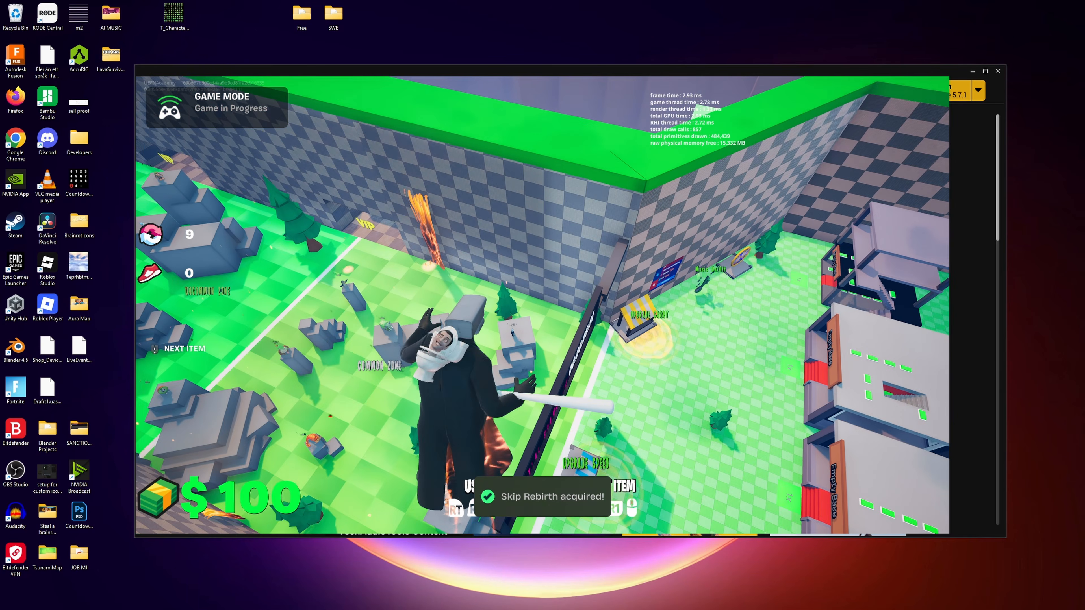
pyautogui.click(543, 305)
pyautogui.hotkey('shift', 'w')
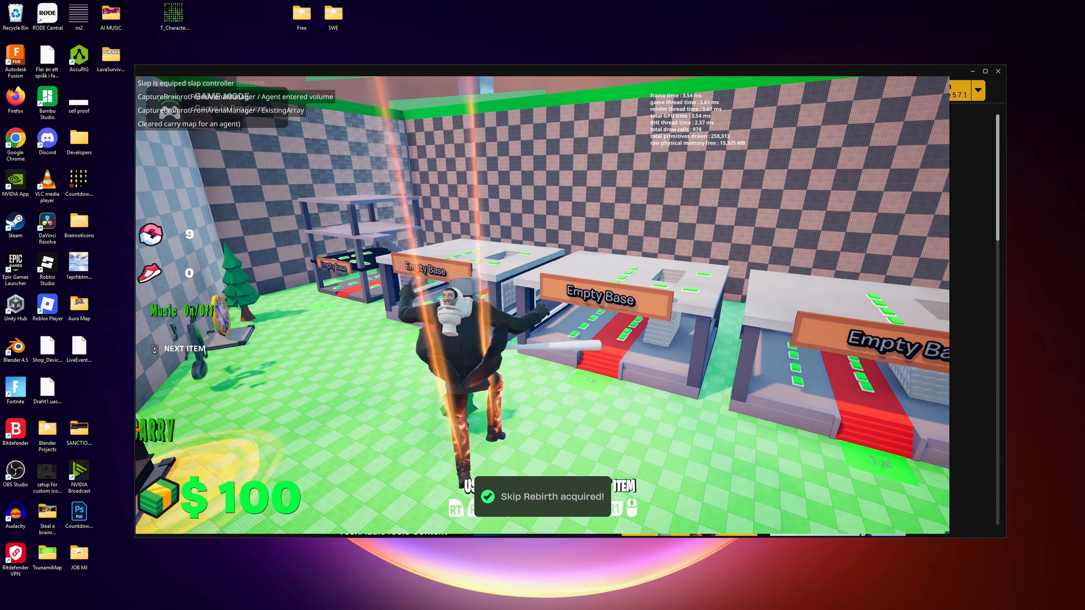
pyautogui.hotkey('shift', 'w')
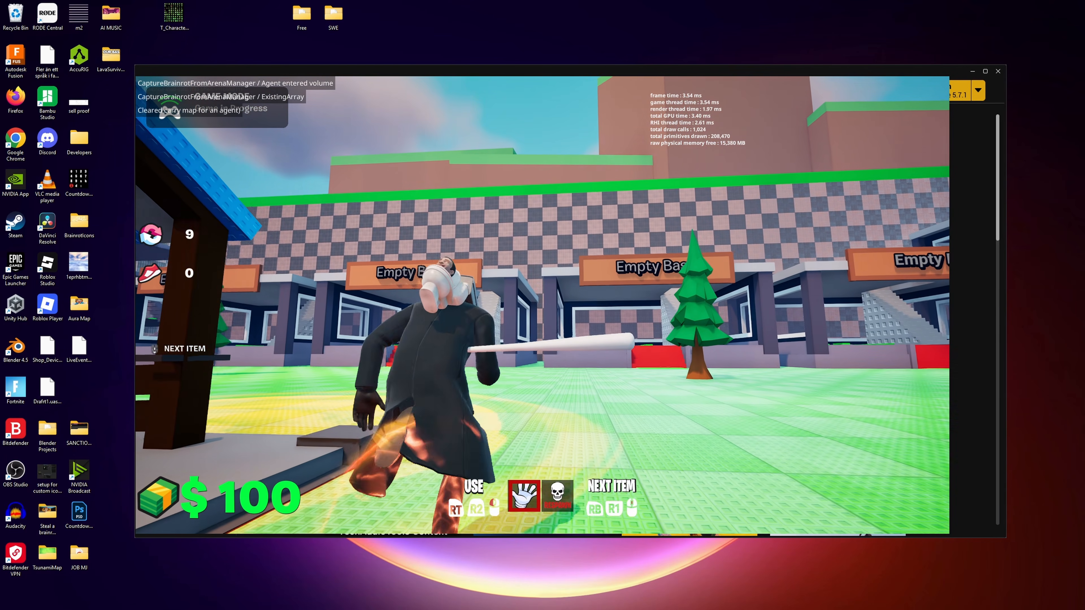
pyautogui.hotkey('shift', 'space', 'w')
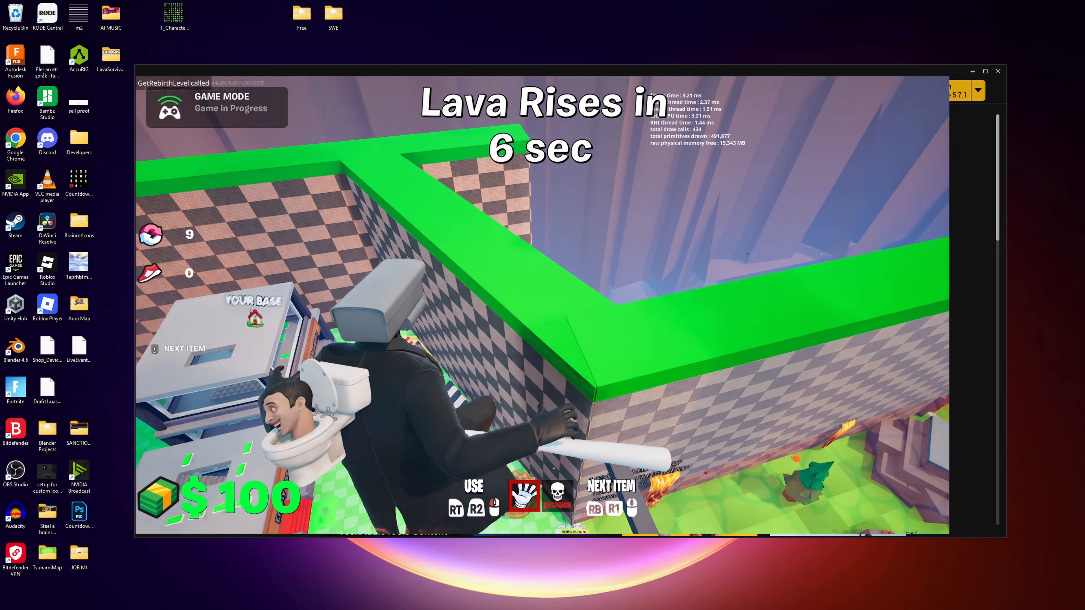